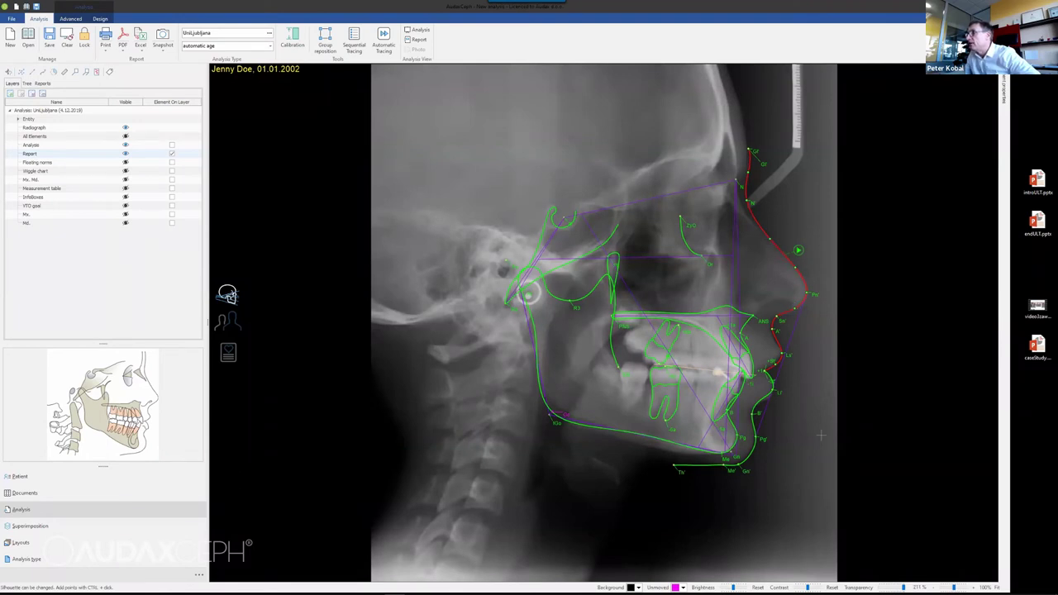
{"action": "scroll", "coordinate": [868, 385], "scroll_direction": "up", "scroll_amount": 3}
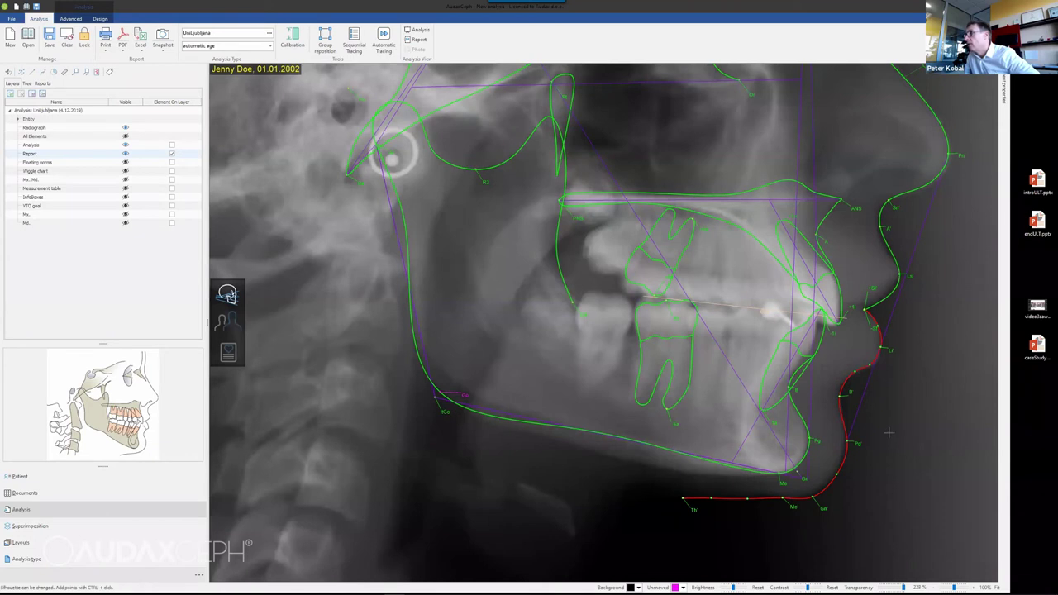
{"action": "scroll", "coordinate": [890, 429], "scroll_direction": "down", "scroll_amount": 3}
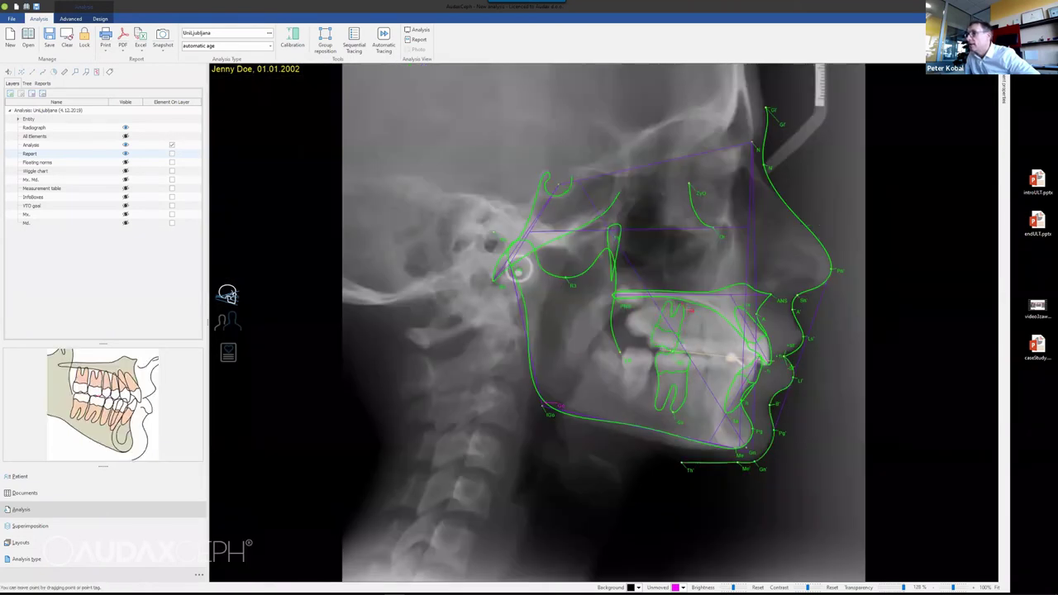
{"action": "scroll", "coordinate": [897, 402], "scroll_direction": "down", "scroll_amount": 2}
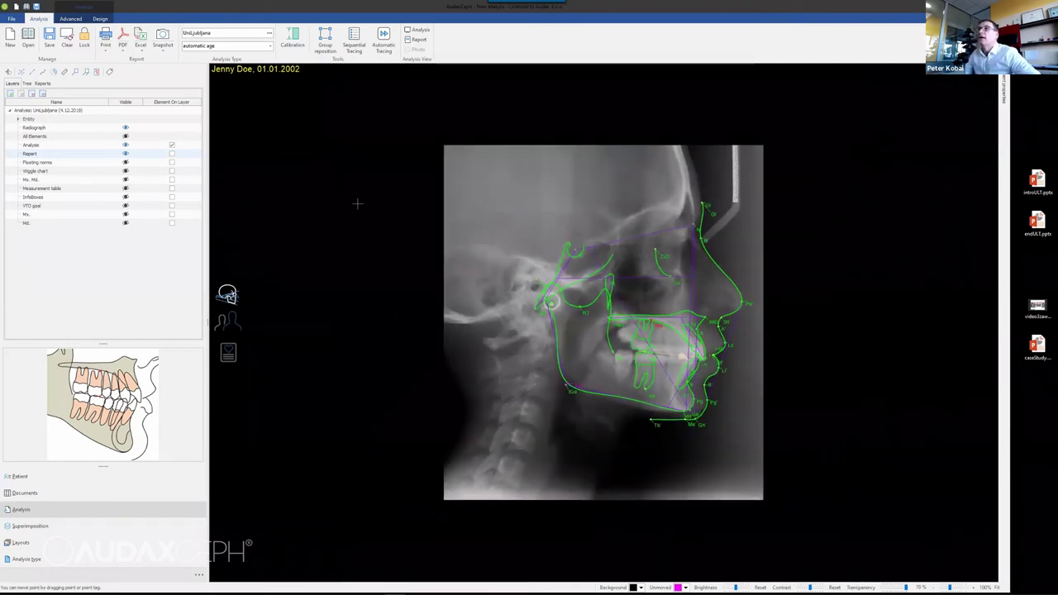
Review the cephalometric report in Print Preview, close it, and save the traced analysis
{"action": "left_click", "coordinate": [107, 51]}
{"action": "left_click", "coordinate": [124, 70]}
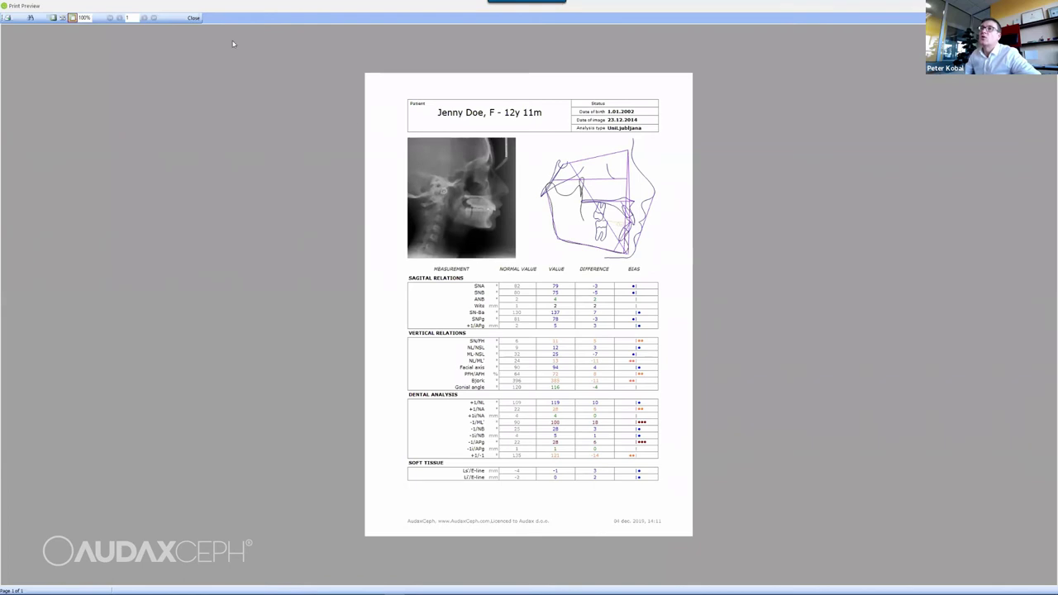
{"action": "left_click", "coordinate": [193, 18]}
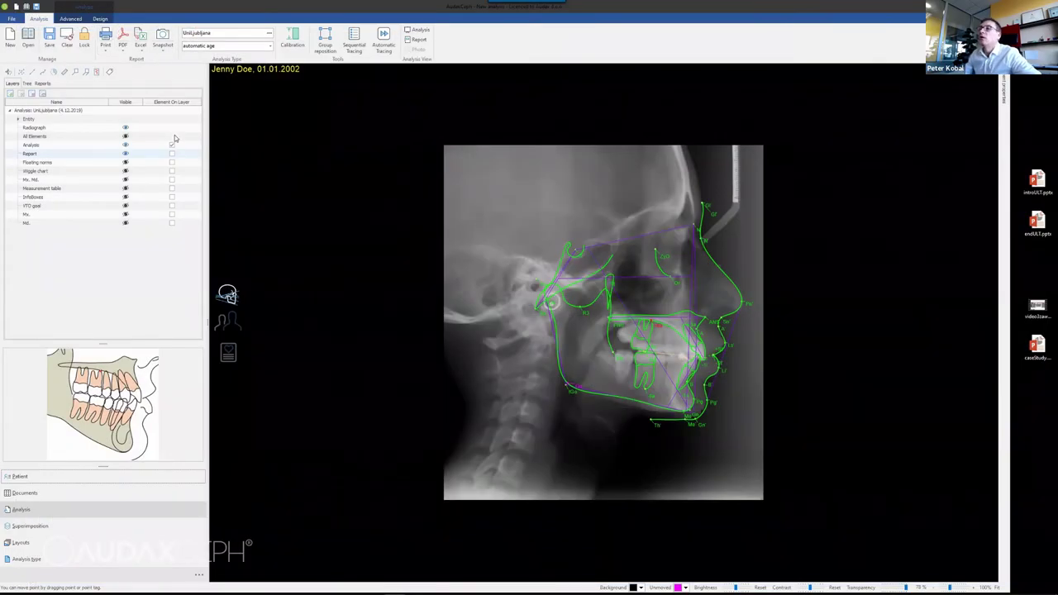
{"action": "left_click", "coordinate": [50, 35]}
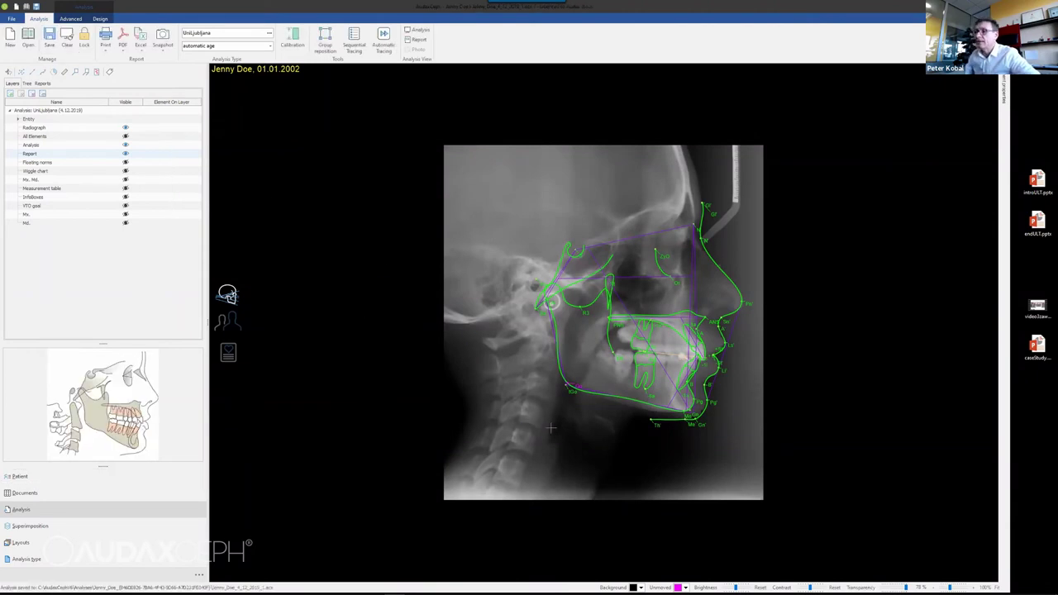
In Documents, add the note 'note 1' to the analysis document
{"action": "left_click", "coordinate": [39, 495]}
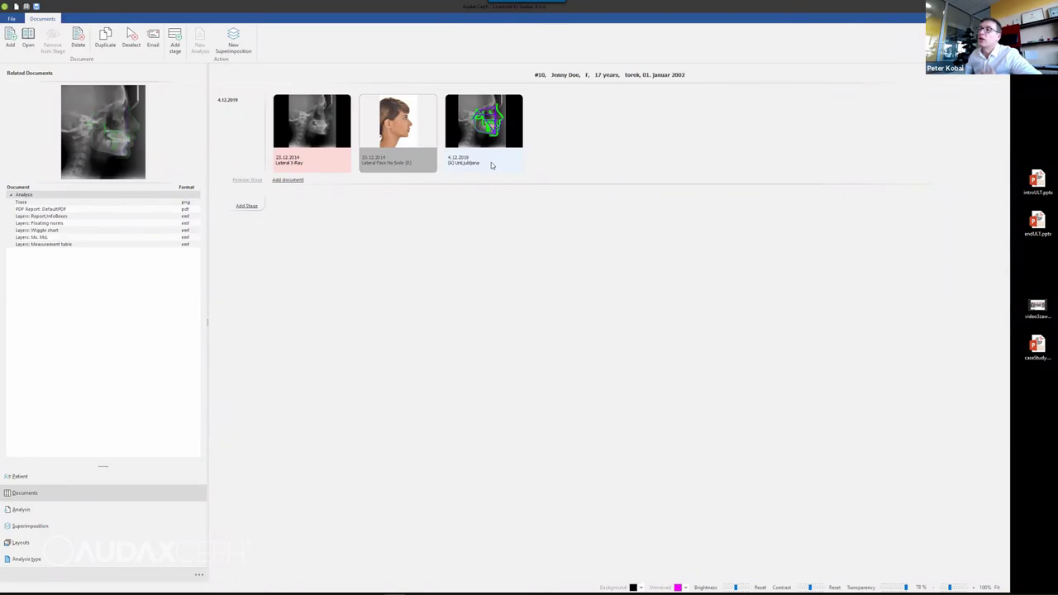
{"action": "right_click", "coordinate": [491, 165]}
{"action": "left_click", "coordinate": [521, 233]}
{"action": "type", "text": "re"}
{"action": "type", "text": "te 1"}
{"action": "left_click", "coordinate": [542, 315]}
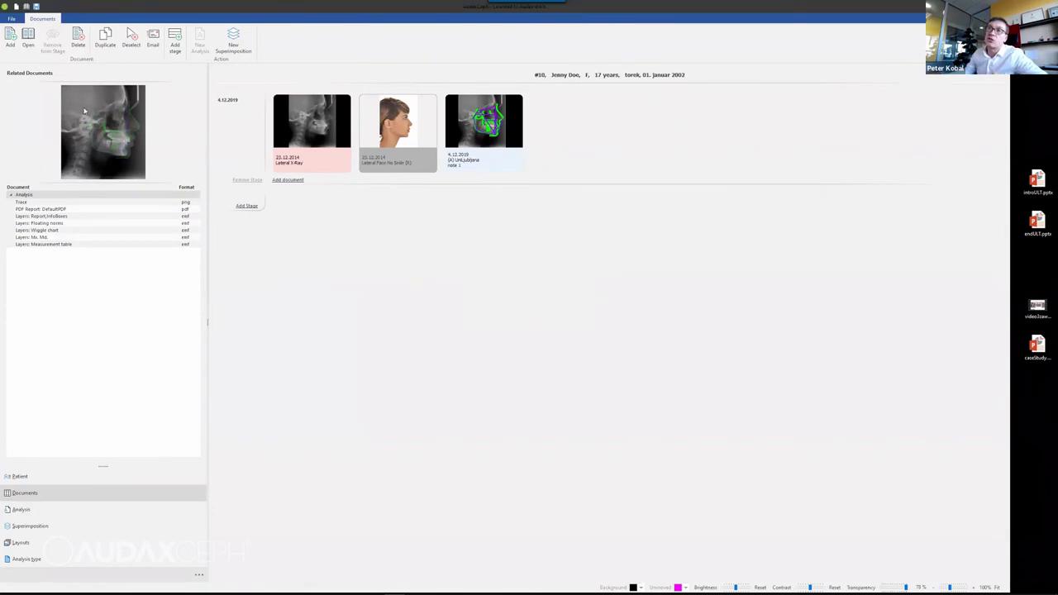
Open the analysis's PDF Report: DefaultPDF in the viewer
{"action": "left_click", "coordinate": [57, 203]}
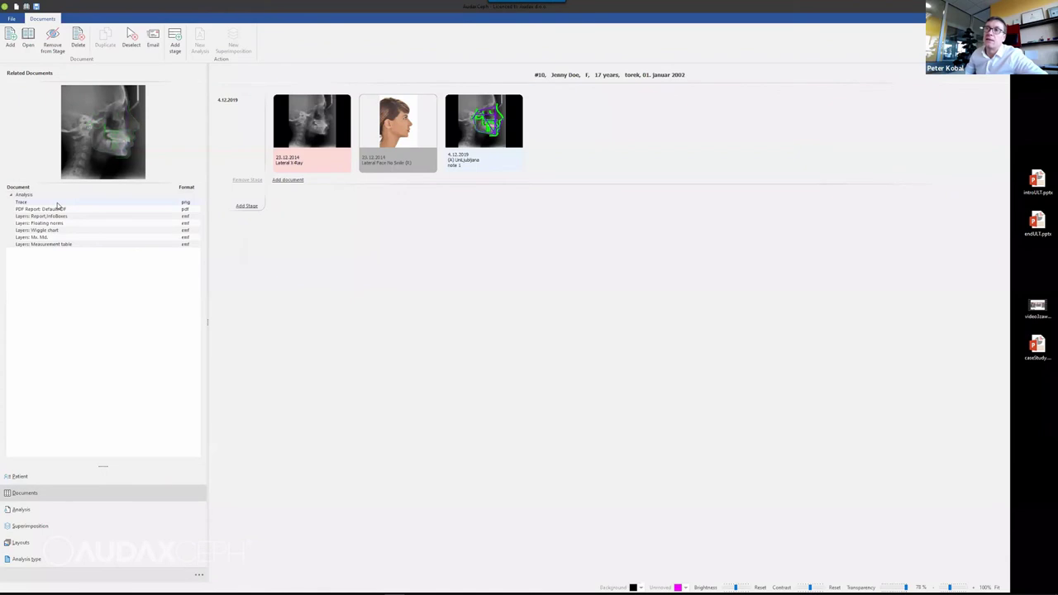
{"action": "left_click", "coordinate": [65, 211]}
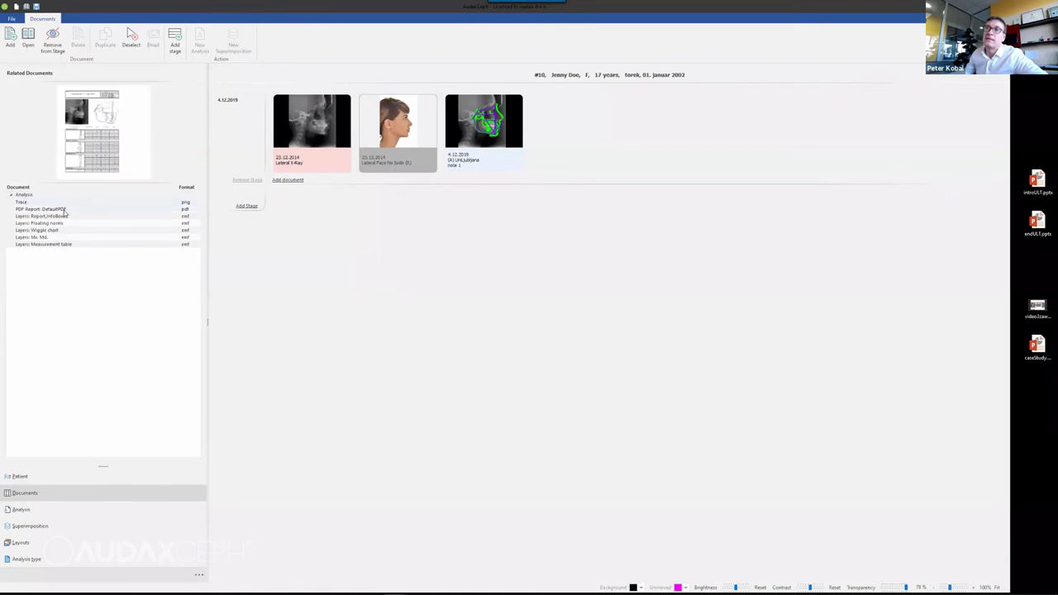
{"action": "double_click", "coordinate": [64, 211]}
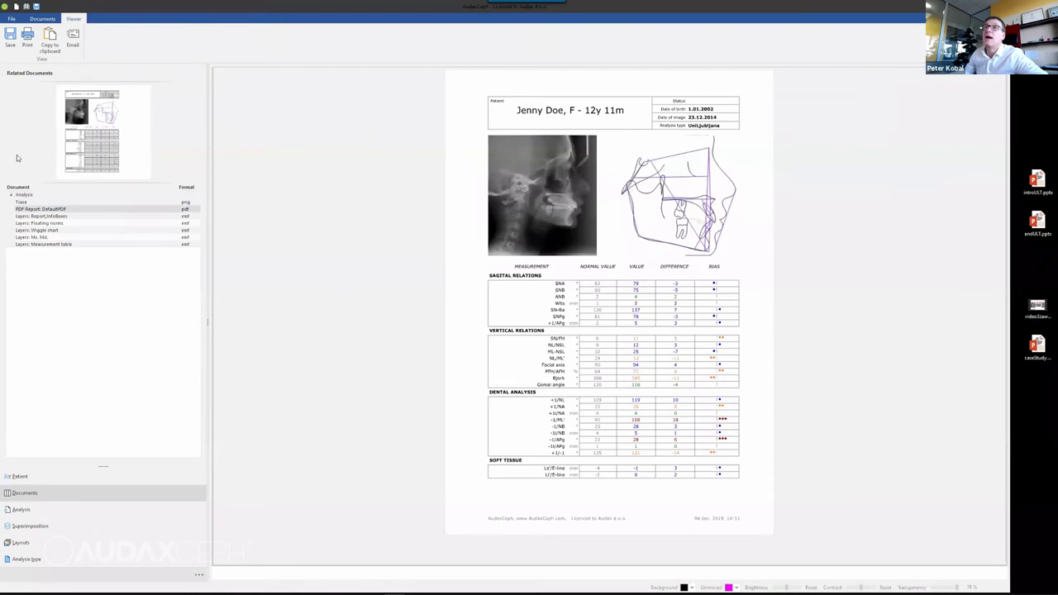
Paste the cephalometric report page into a new blank Word document
{"action": "mouse_move", "coordinate": [382, 586]}
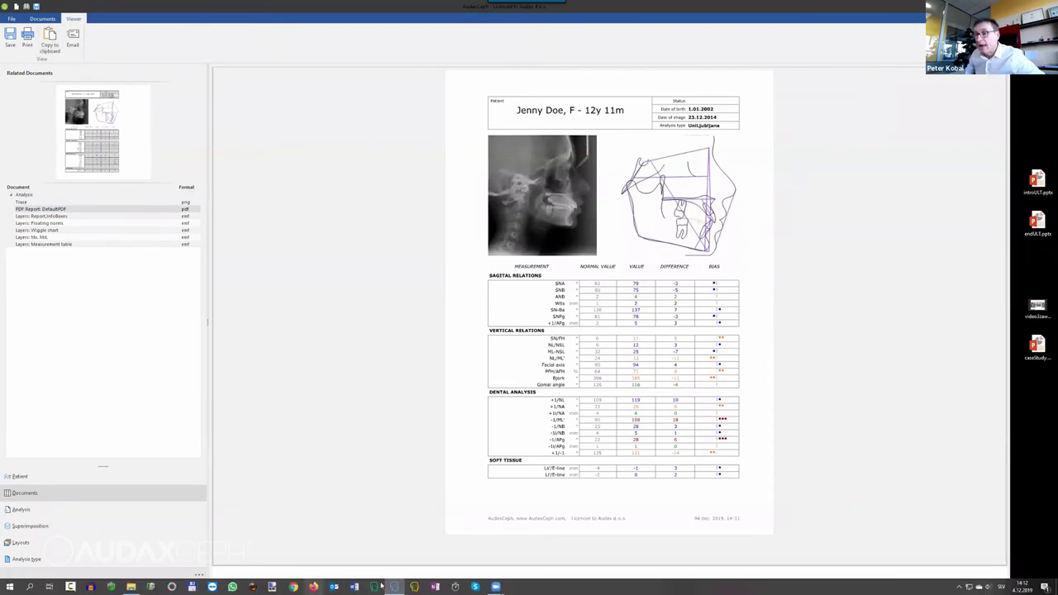
{"action": "left_click", "coordinate": [353, 586]}
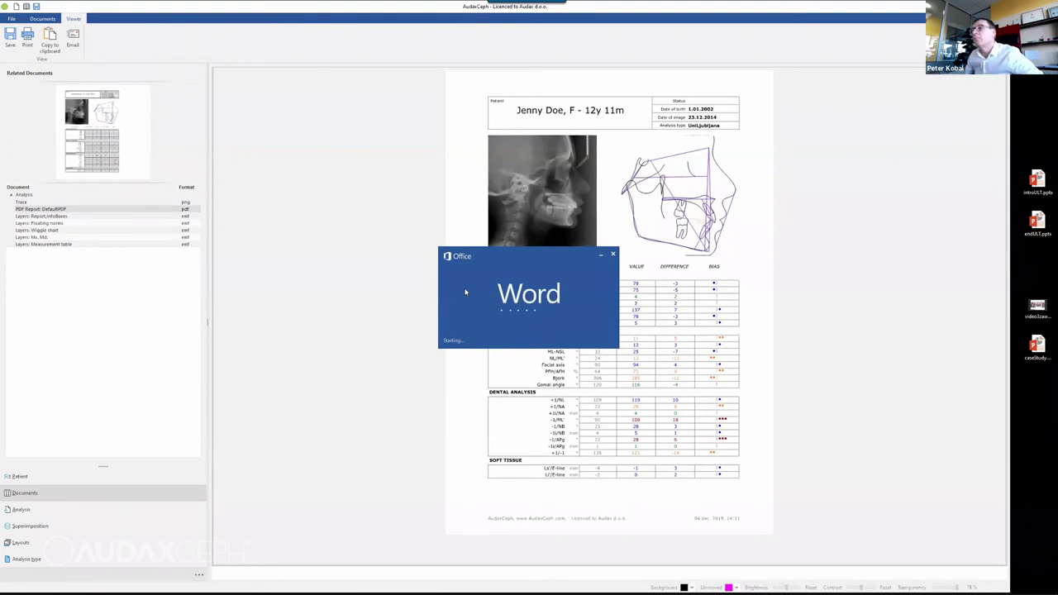
{"action": "left_click", "coordinate": [694, 172]}
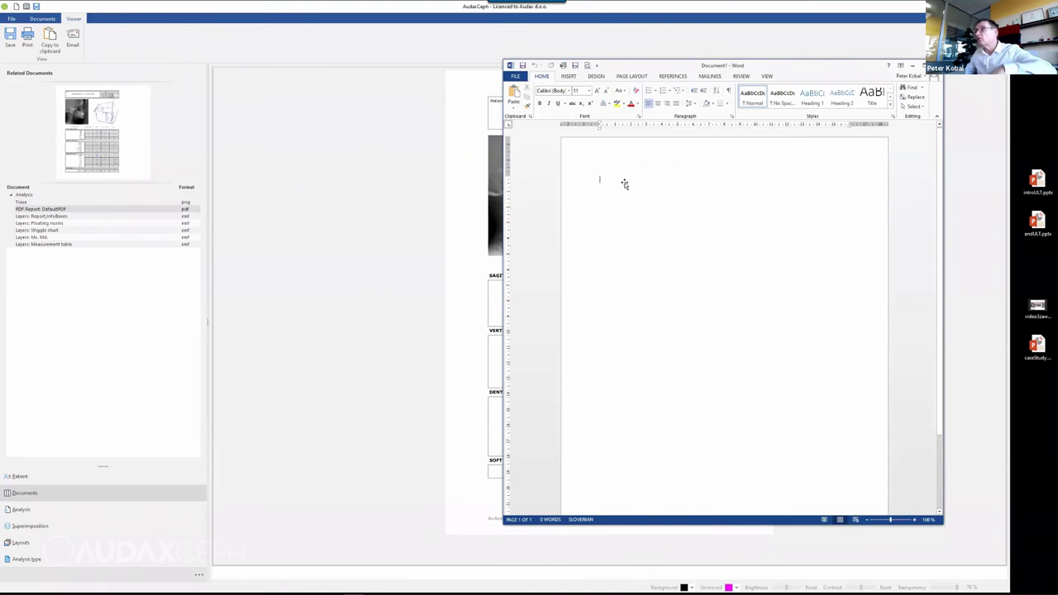
{"action": "key", "text": "ctrl+v"}
Move and enlarge the Word window, then shrink the pasted report picture
{"action": "left_click_drag", "start_coordinate": [636, 63], "coordinate": [343, 46]}
{"action": "left_click_drag", "start_coordinate": [648, 494], "coordinate": [703, 579]}
{"action": "left_click", "coordinate": [533, 423]}
{"action": "left_click_drag", "start_coordinate": [581, 491], "coordinate": [460, 340]}
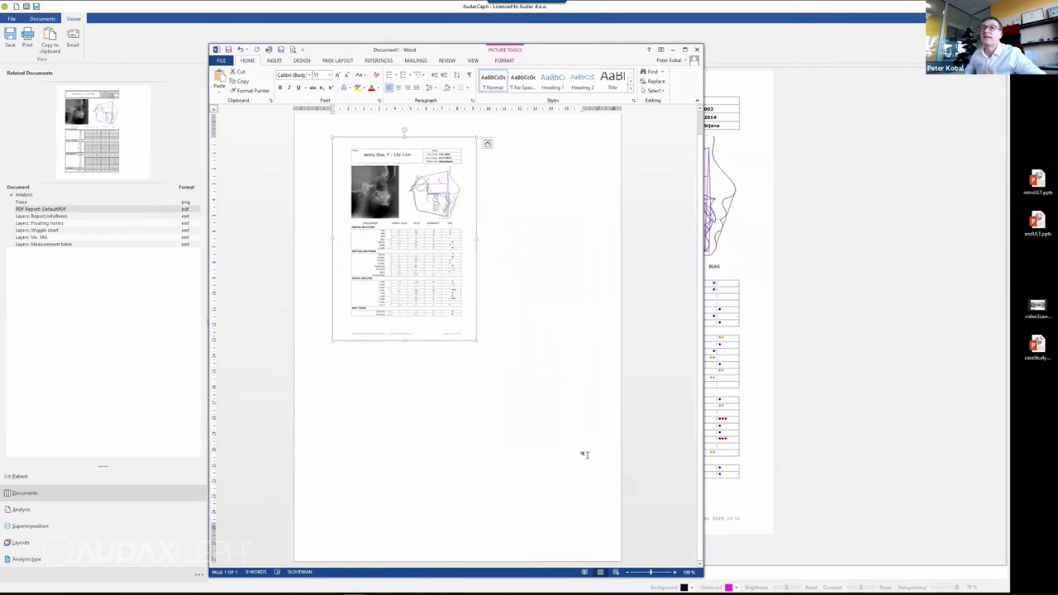
Copy the Layers: Report,InfoBoxes tracing to the clipboard and return to the Word document
{"action": "left_click", "coordinate": [59, 218]}
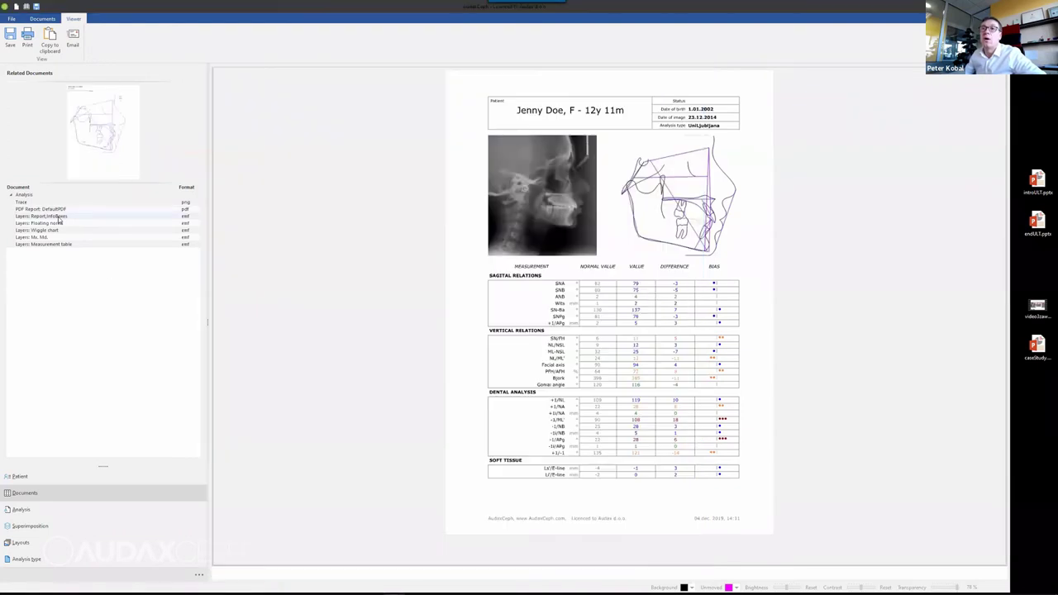
{"action": "left_click", "coordinate": [58, 216]}
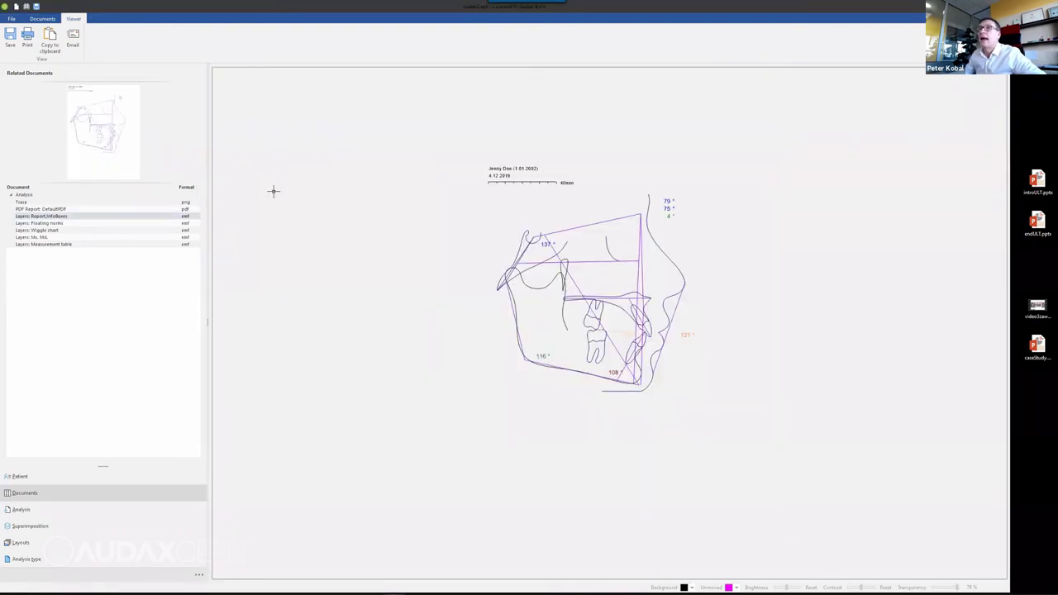
{"action": "left_click", "coordinate": [50, 38]}
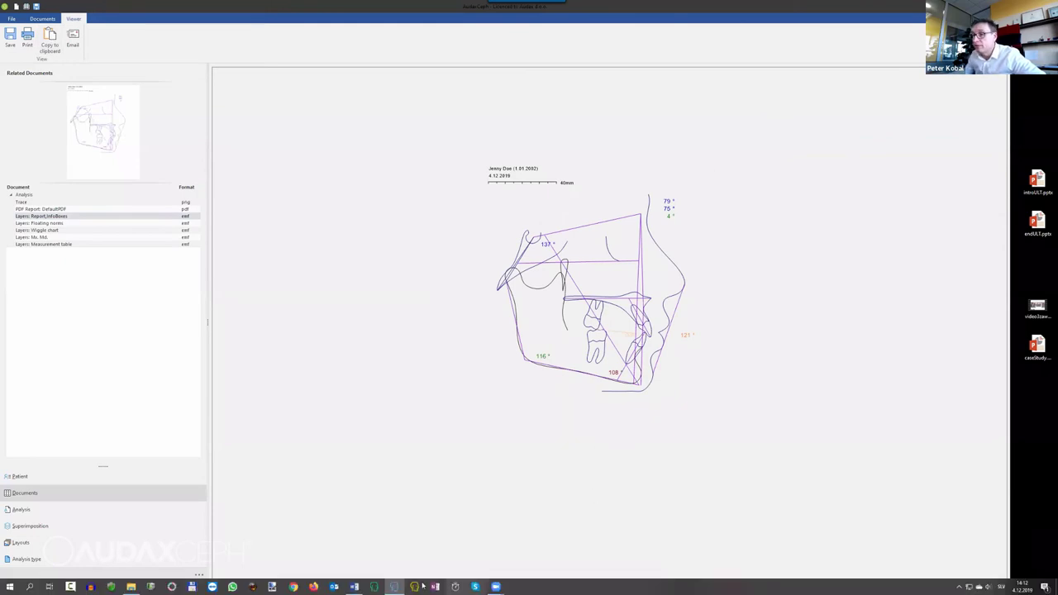
{"action": "left_click", "coordinate": [353, 586]}
{"action": "left_click", "coordinate": [478, 416]}
Paste the tracing drawing on a new line below the report and shrink it
{"action": "key", "text": "Return"}
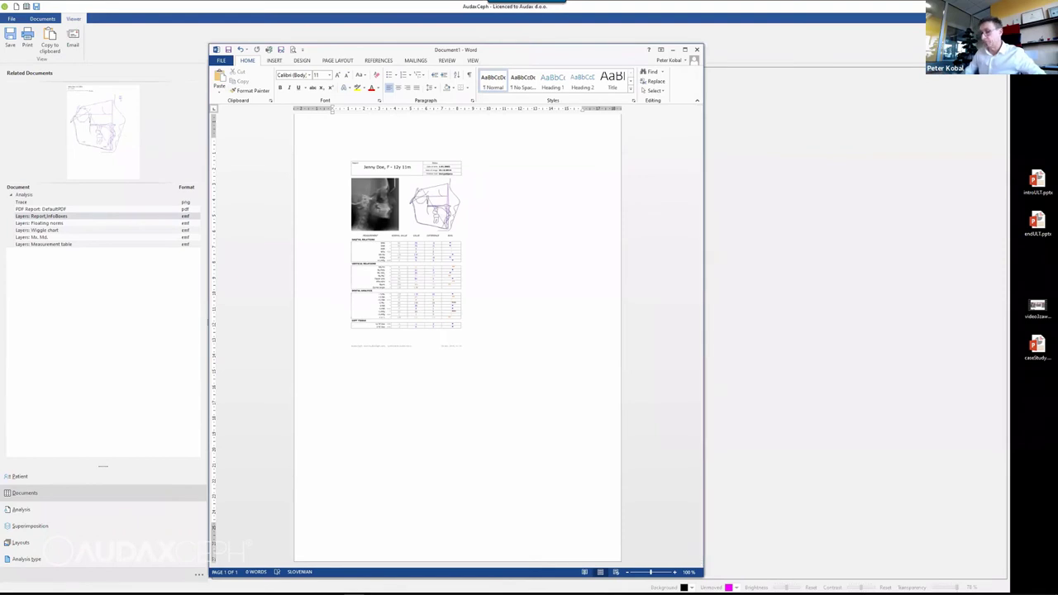
{"action": "key", "text": "ctrl+v"}
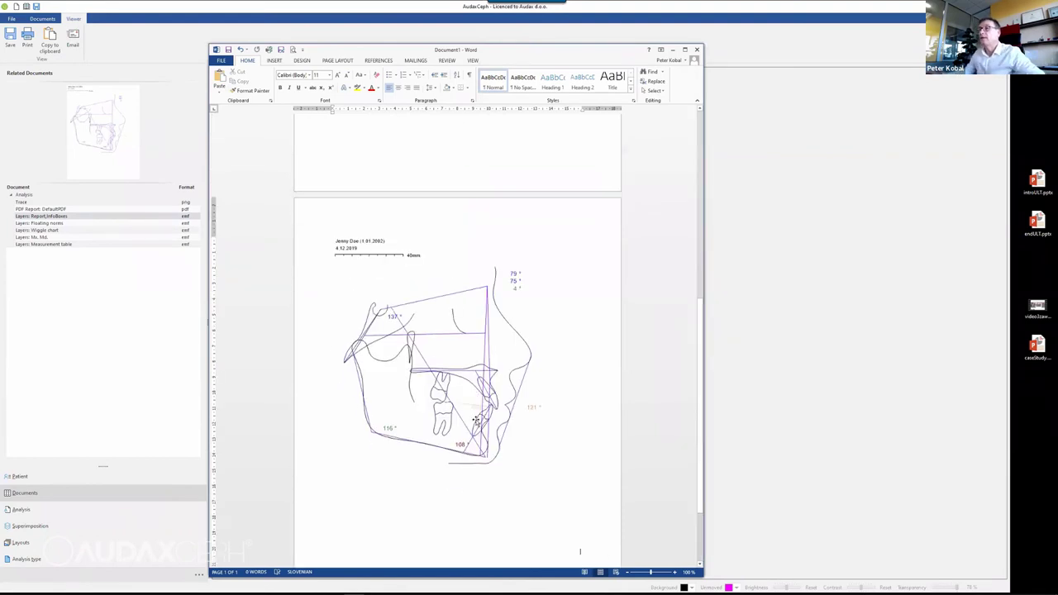
{"action": "left_click", "coordinate": [446, 405]}
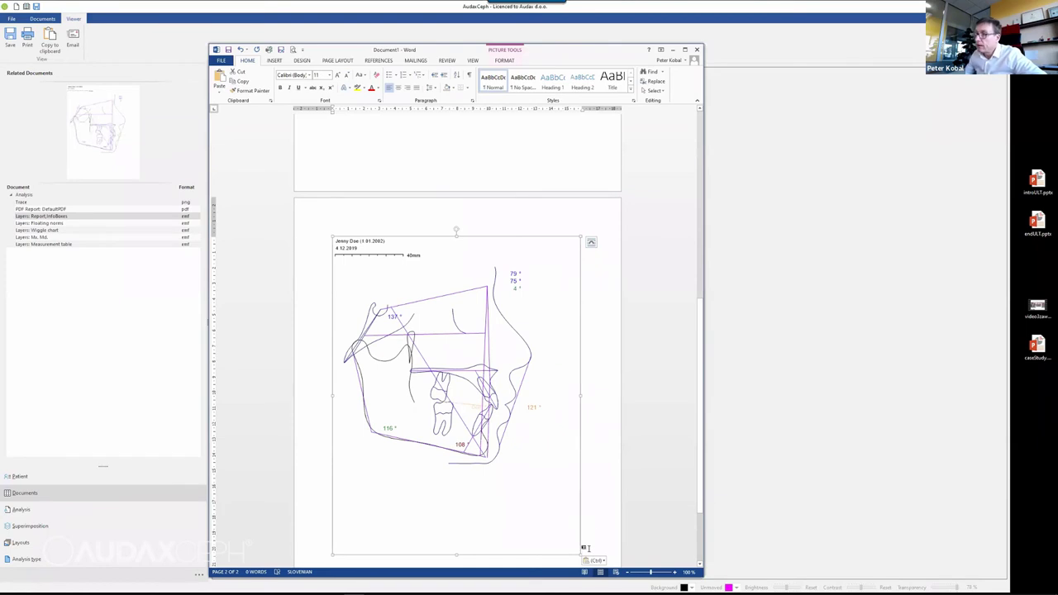
{"action": "left_click_drag", "start_coordinate": [579, 555], "coordinate": [553, 514]}
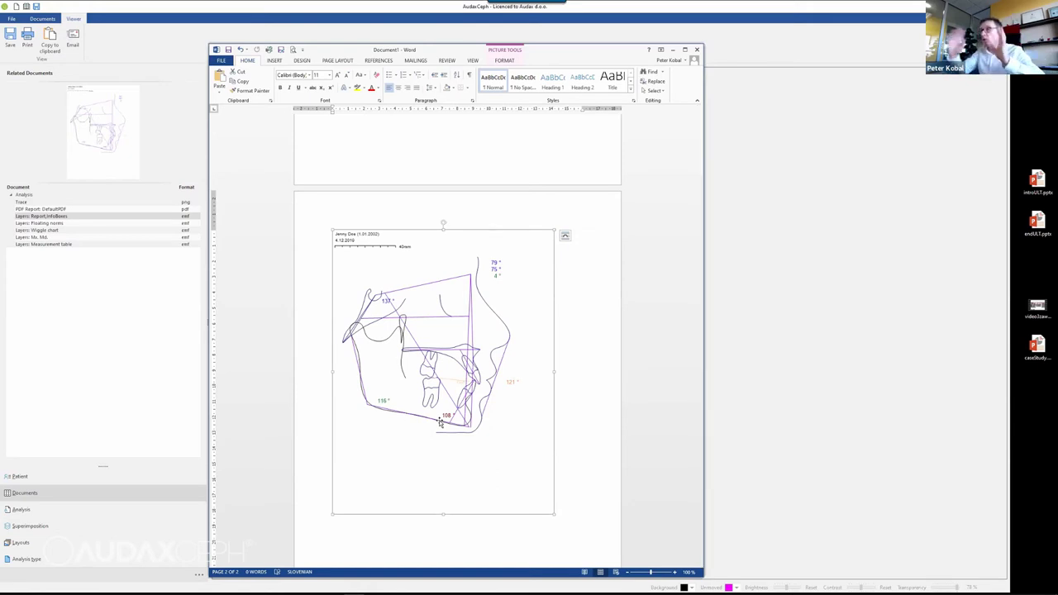
Set the drawing to In Front of Text, fit it beside the report, and minimise Word
{"action": "left_click", "coordinate": [565, 237]}
{"action": "left_click", "coordinate": [608, 307]}
{"action": "left_click_drag", "start_coordinate": [466, 373], "coordinate": [540, 278]}
{"action": "left_click_drag", "start_coordinate": [406, 135], "coordinate": [521, 187]}
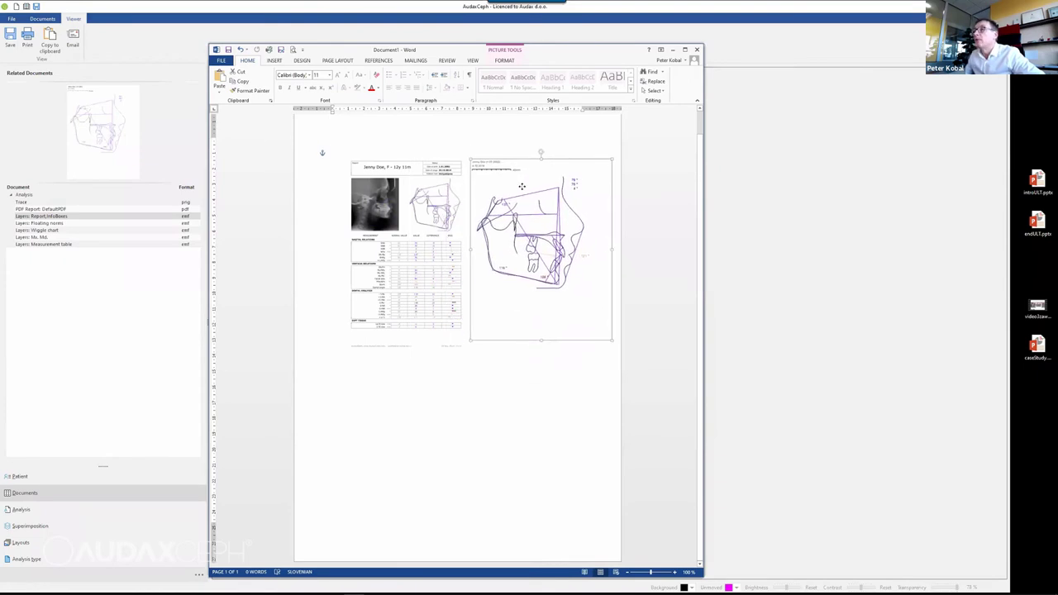
{"action": "left_click", "coordinate": [544, 408]}
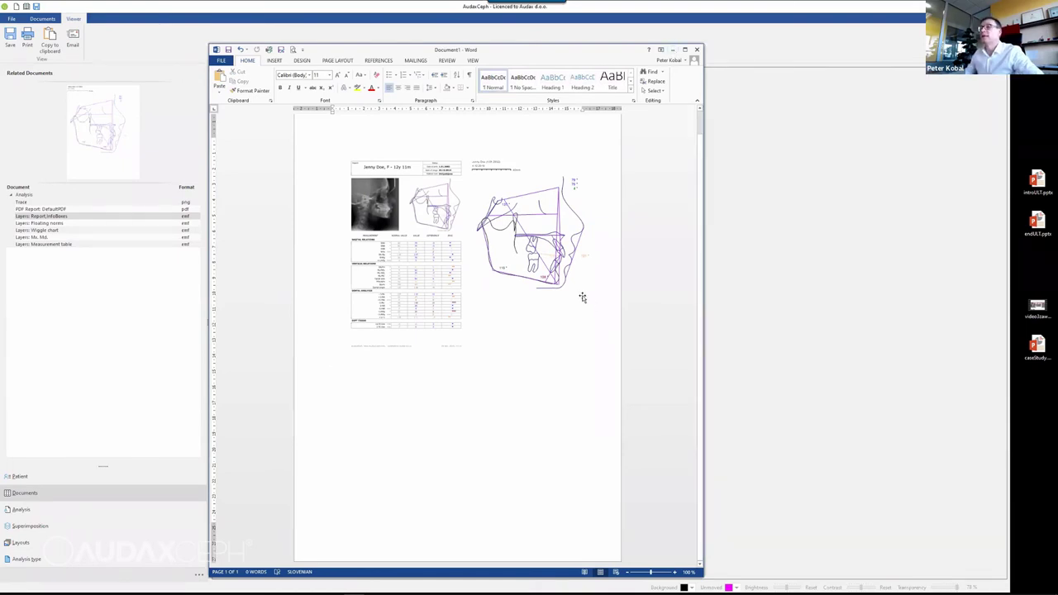
{"action": "left_click", "coordinate": [674, 50]}
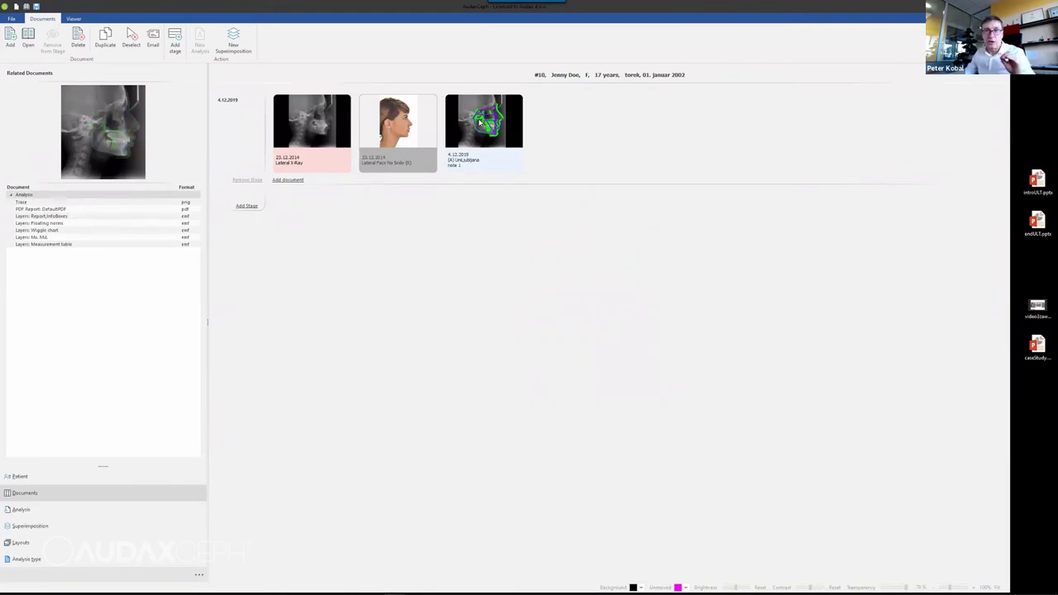
Start a New Analysis on the patient's Lateral X-Ray
{"action": "left_click", "coordinate": [311, 119]}
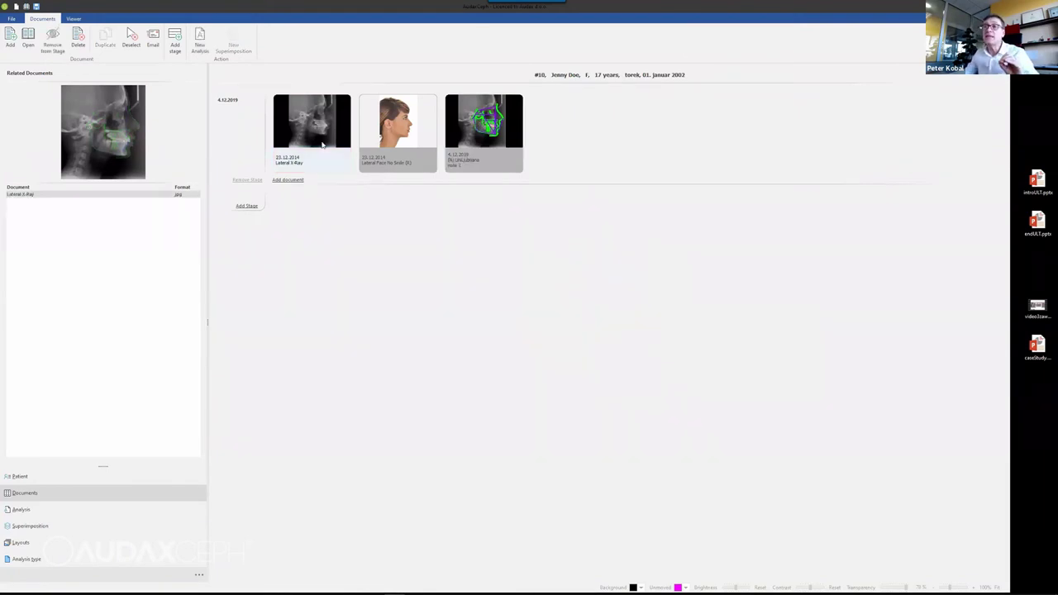
{"action": "left_click", "coordinate": [200, 40]}
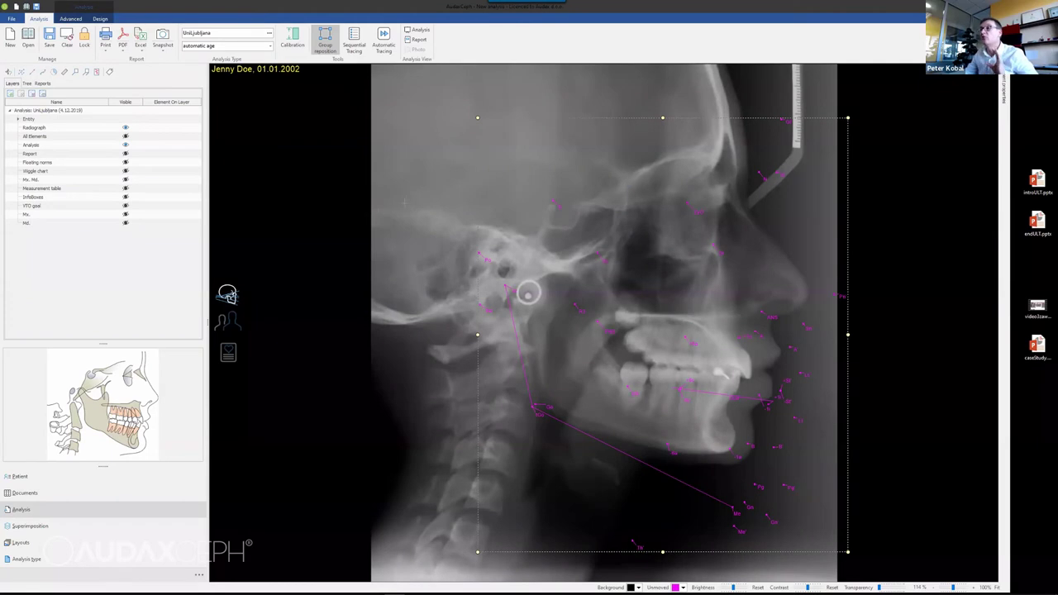
Auto-trace the cephalogram with Group reposition off, show the tracing, and preview the report
{"action": "left_click", "coordinate": [385, 37]}
{"action": "left_click", "coordinate": [386, 184]}
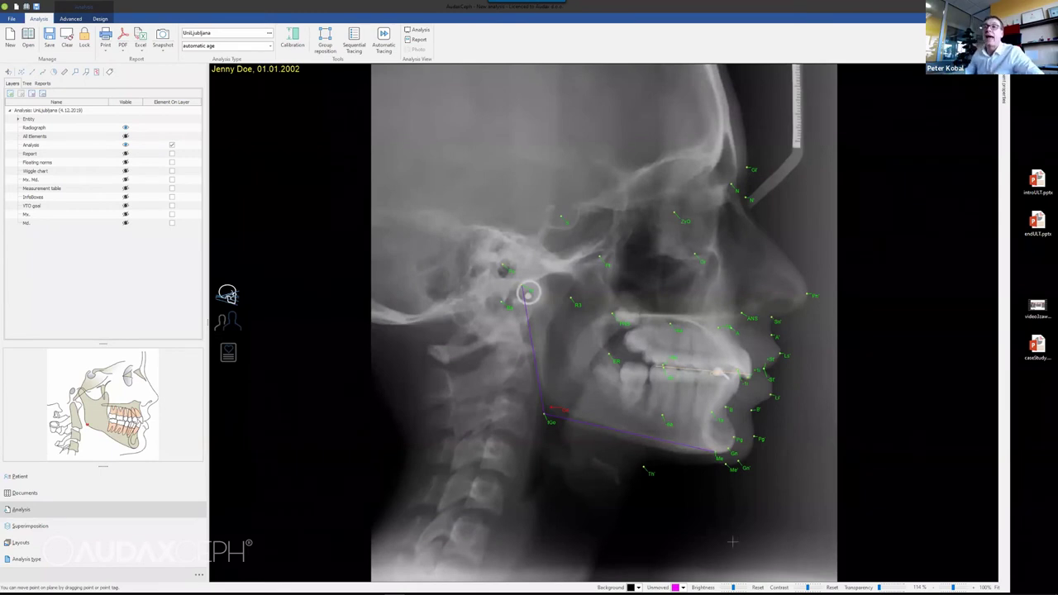
{"action": "left_click", "coordinate": [126, 155]}
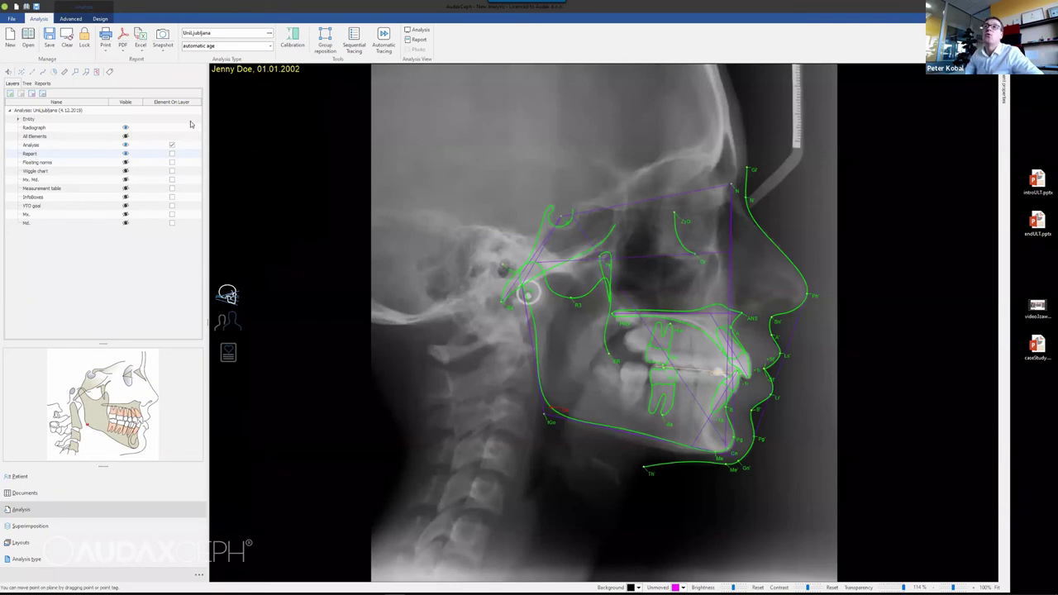
{"action": "left_click", "coordinate": [106, 37]}
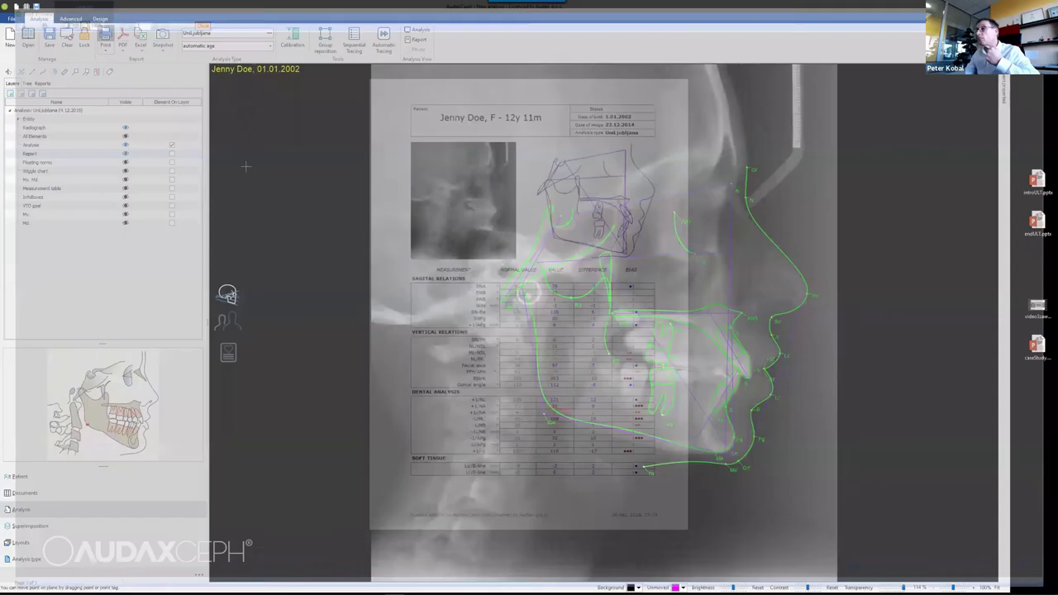
Close the Print Preview to return to the traced cephalogram
{"action": "left_click", "coordinate": [194, 18]}
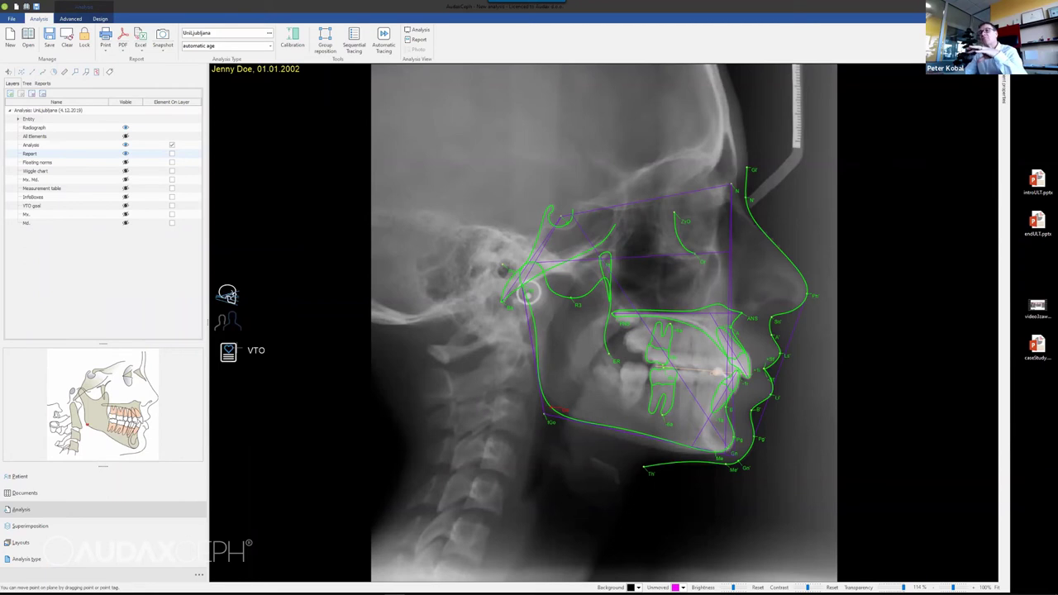
Open the Growth module, letting the analysis be adapted automatically ('Yes, Automatic')
{"action": "left_click", "coordinate": [228, 322]}
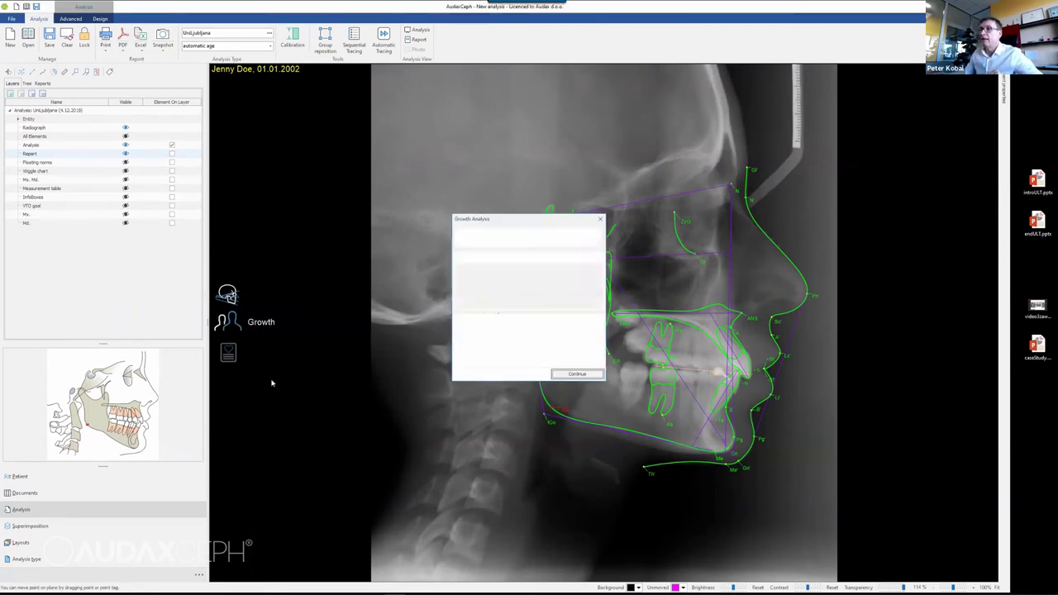
{"action": "left_click", "coordinate": [575, 374]}
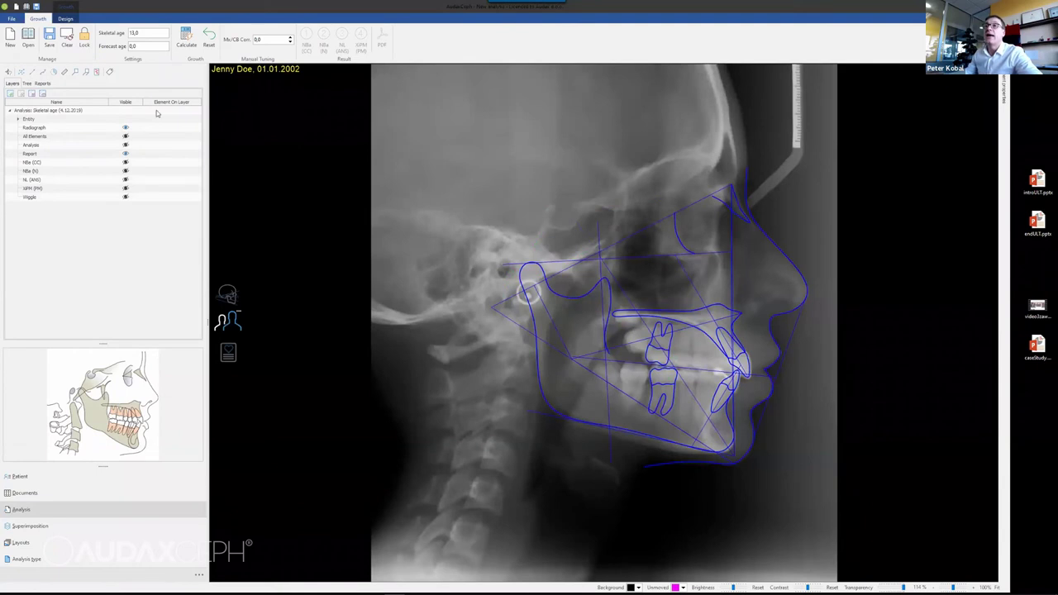
Set skeletal age 10 and forecast age 14, then calculate the 4-year growth forecast
{"action": "double_click", "coordinate": [144, 34]}
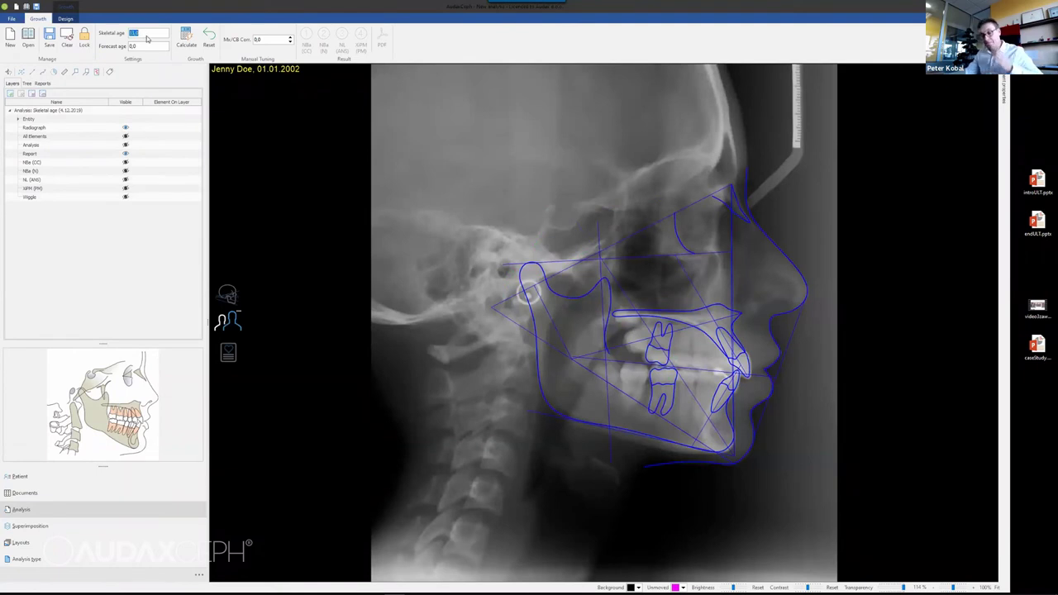
{"action": "type", "text": "10"}
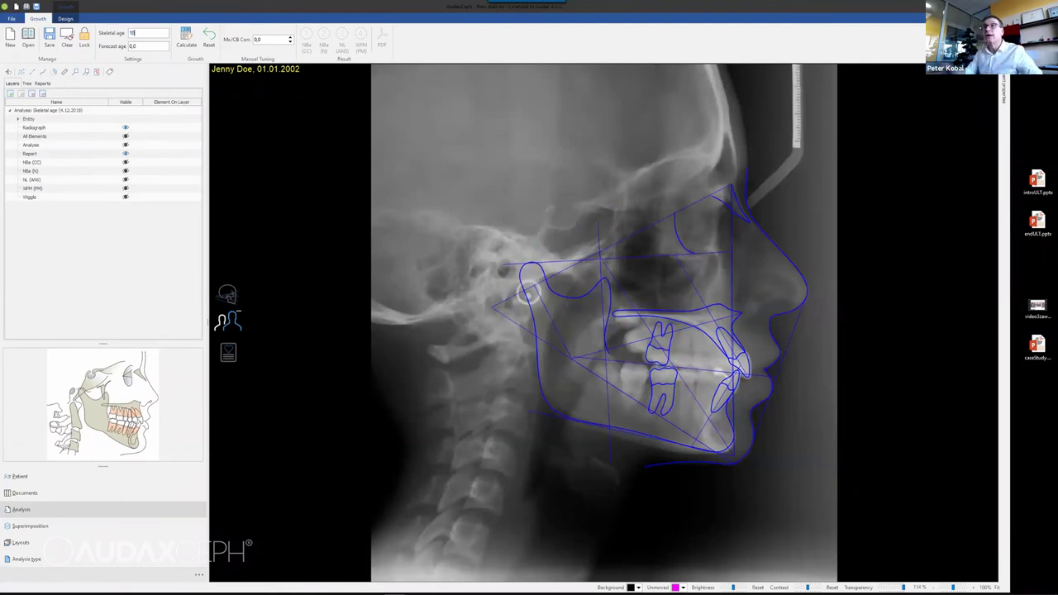
{"action": "double_click", "coordinate": [132, 46]}
{"action": "type", "text": "14"}
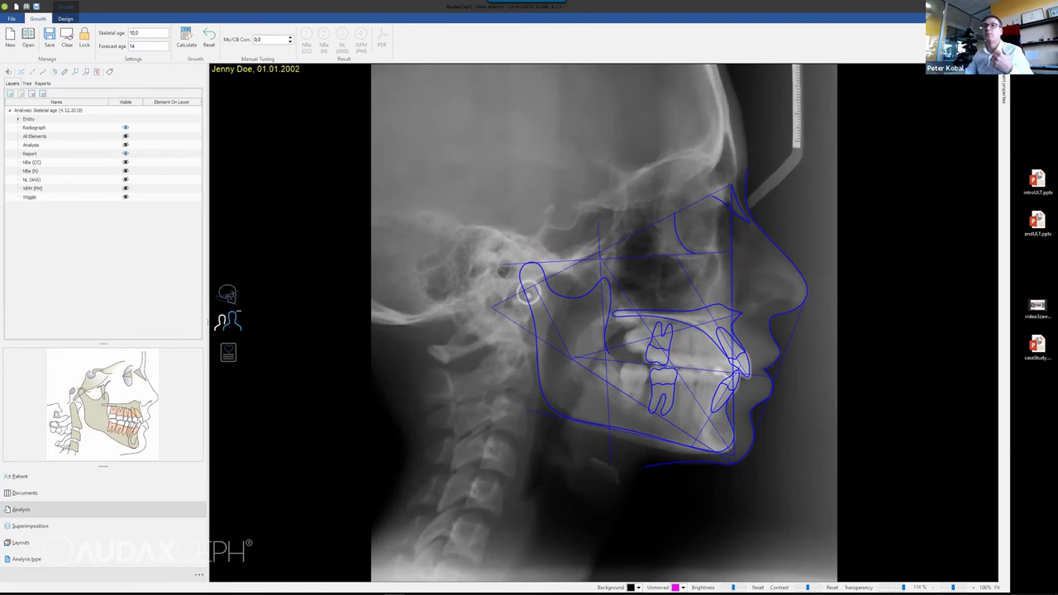
{"action": "left_click", "coordinate": [186, 37]}
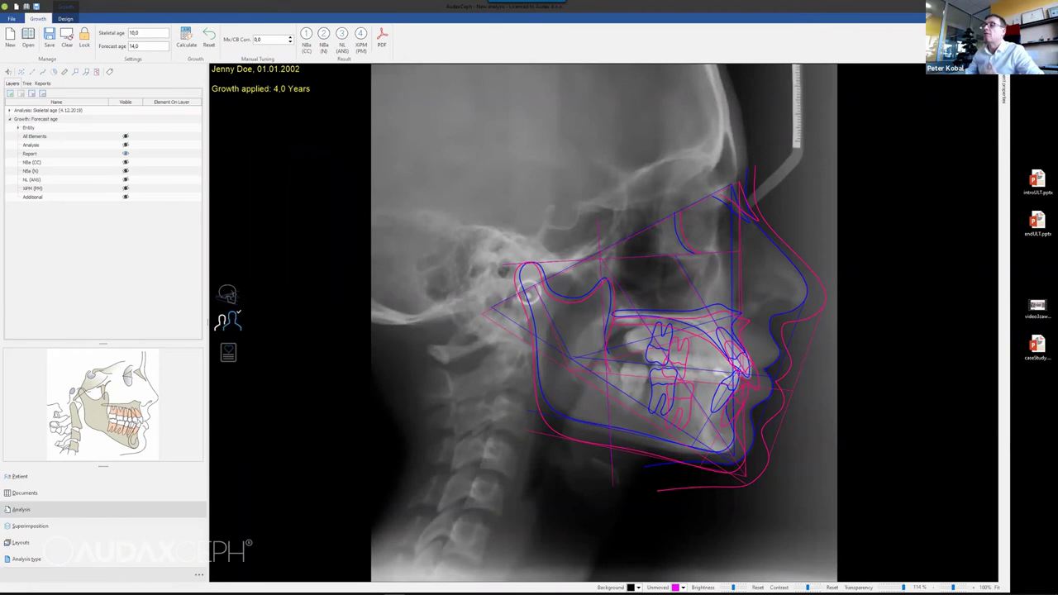
{"action": "left_click", "coordinate": [290, 37]}
{"action": "left_click", "coordinate": [289, 37]}
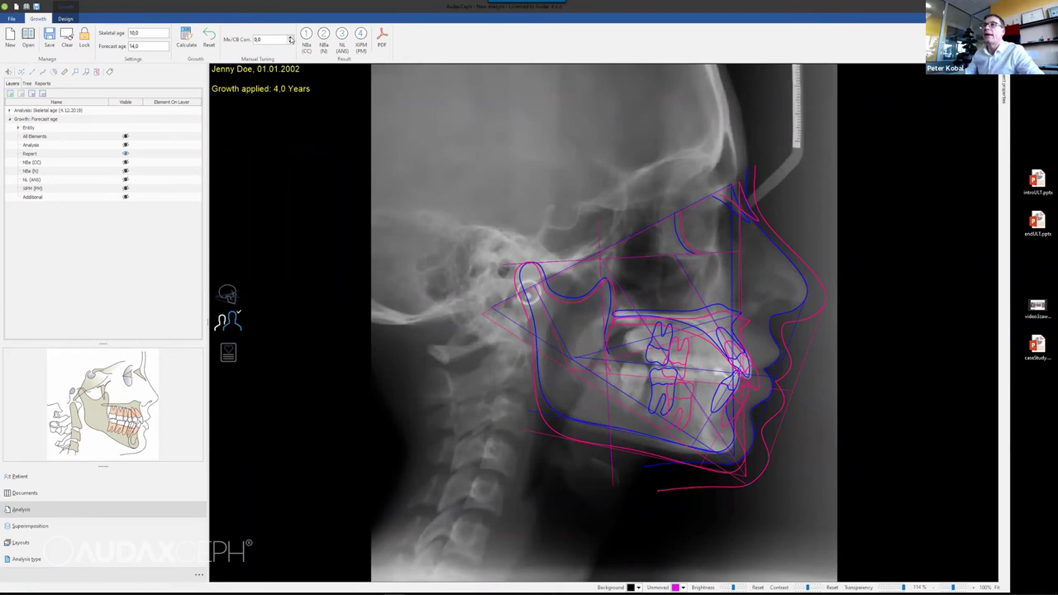
{"action": "left_click", "coordinate": [289, 37]}
{"action": "left_click", "coordinate": [291, 39]}
{"action": "left_click", "coordinate": [290, 39]}
{"action": "left_click", "coordinate": [290, 39]}
{"action": "left_click", "coordinate": [290, 39]}
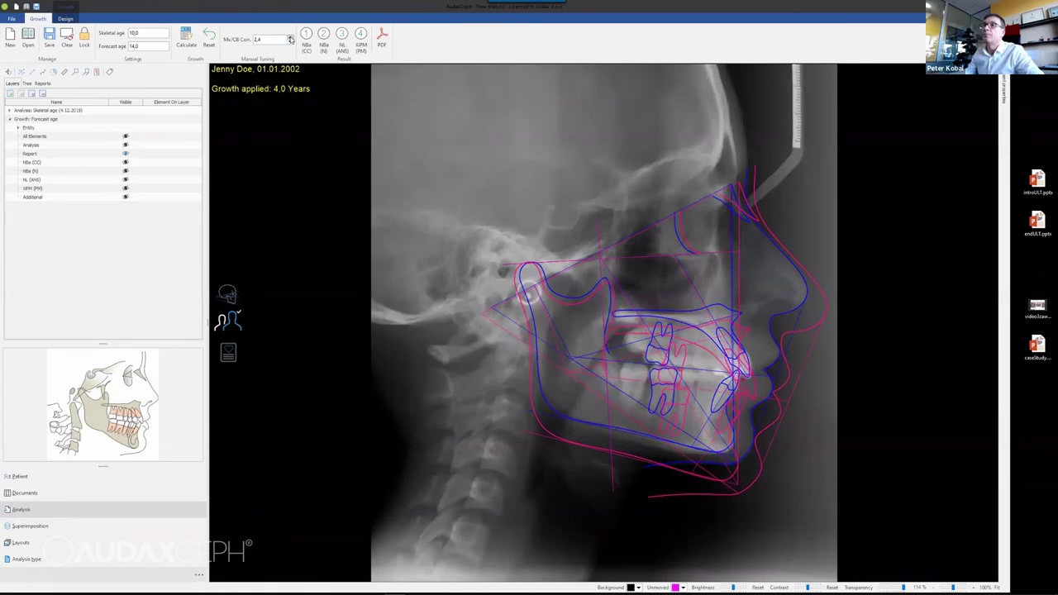
{"action": "left_click", "coordinate": [290, 41]}
{"action": "left_click", "coordinate": [290, 42]}
{"action": "left_click", "coordinate": [290, 41]}
{"action": "left_click", "coordinate": [291, 41]}
{"action": "left_click", "coordinate": [291, 42]}
{"action": "left_click", "coordinate": [290, 42]}
{"action": "left_click", "coordinate": [290, 42]}
{"action": "left_click", "coordinate": [290, 41]}
{"action": "left_click", "coordinate": [290, 42]}
{"action": "left_click", "coordinate": [290, 41]}
{"action": "left_click", "coordinate": [290, 42]}
{"action": "left_click", "coordinate": [290, 41]}
{"action": "left_click", "coordinate": [291, 42]}
{"action": "left_click", "coordinate": [290, 41]}
{"action": "left_click", "coordinate": [291, 41]}
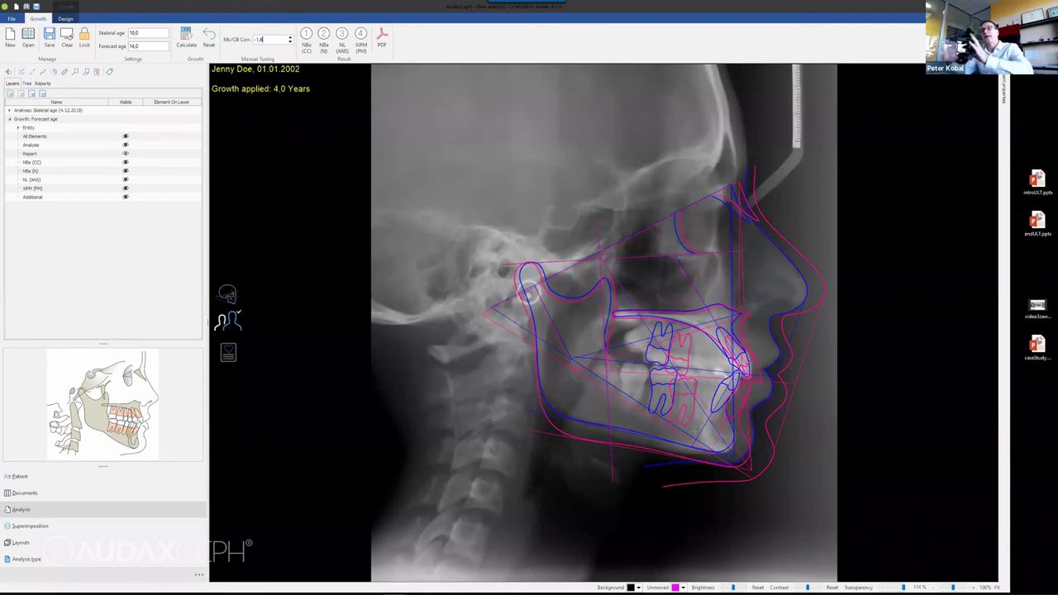
{"action": "double_click", "coordinate": [267, 38]}
{"action": "type", "text": "0"}
{"action": "key", "text": "Return"}
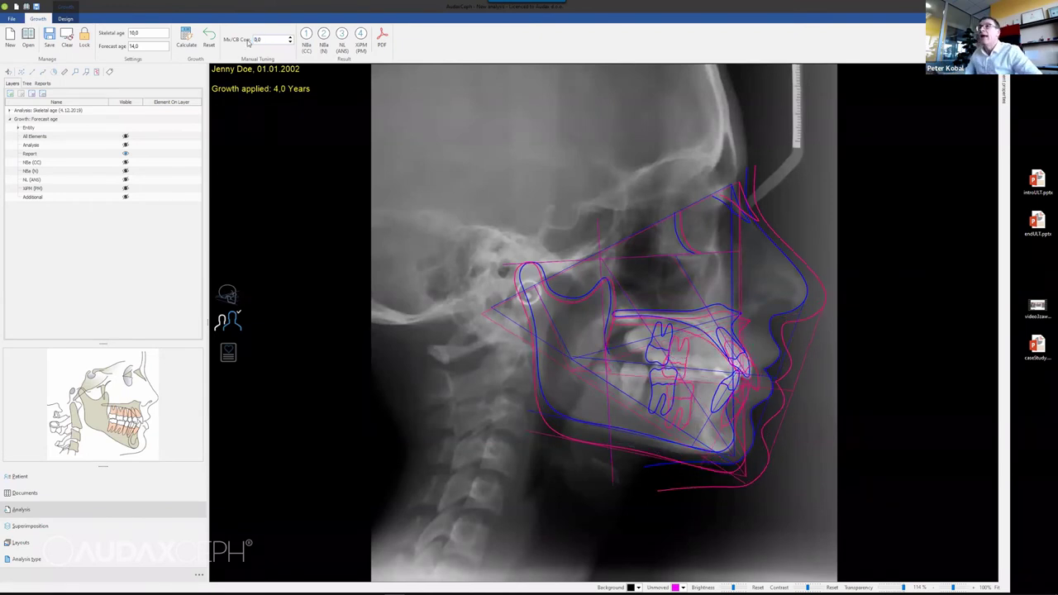
Superimpose the growth forecast on NBa (CC), NBa (N), NL (ANS) and PM in turn
{"action": "left_click", "coordinate": [306, 34]}
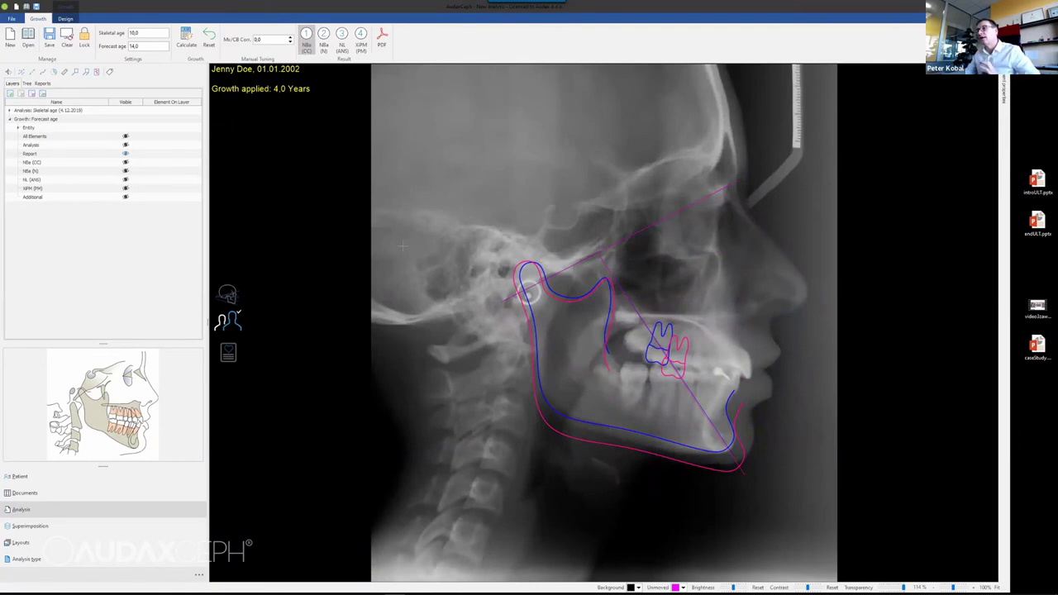
{"action": "left_click", "coordinate": [323, 37]}
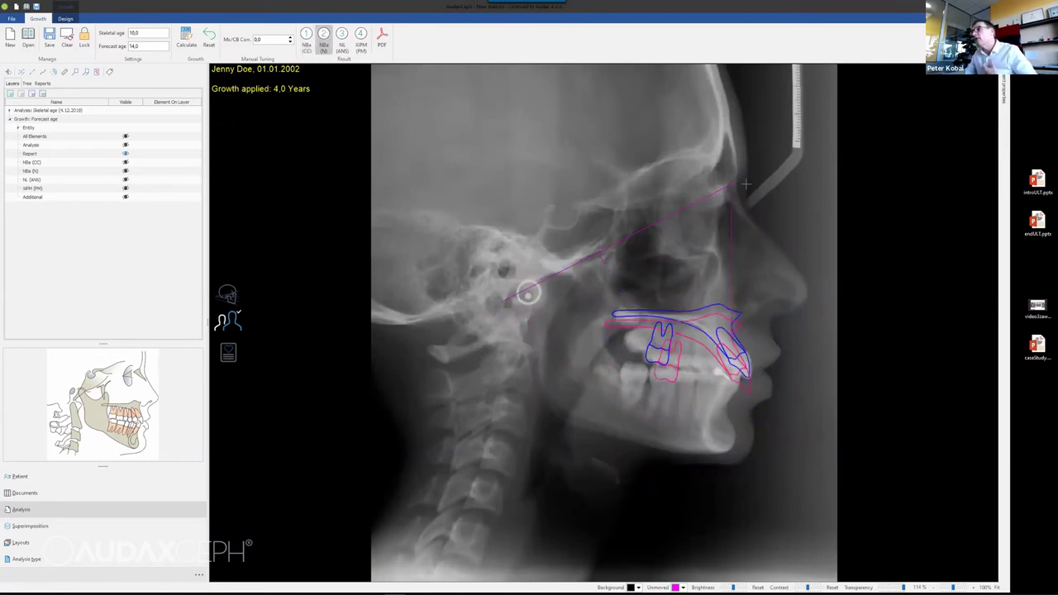
{"action": "left_click", "coordinate": [342, 38]}
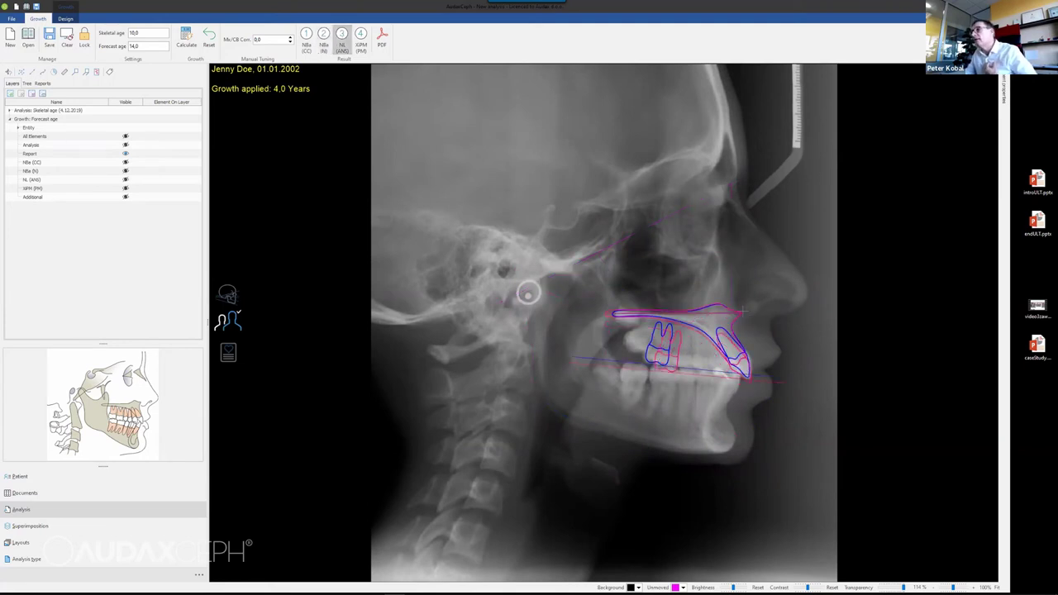
{"action": "left_click", "coordinate": [361, 37]}
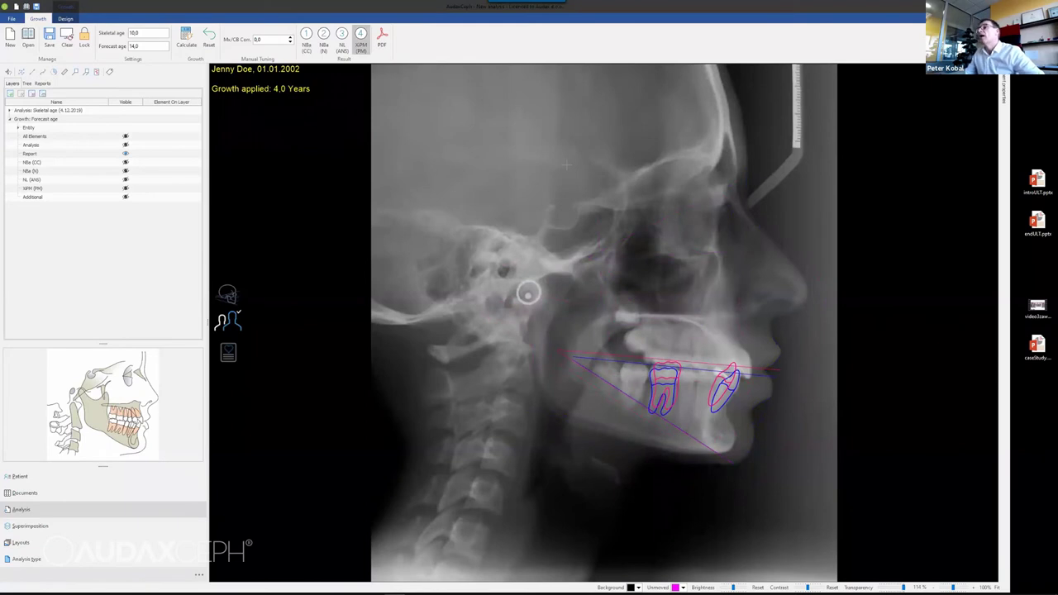
Export the growth superimpositions to PDF and review it in Acrobat Reader
{"action": "left_click", "coordinate": [381, 38]}
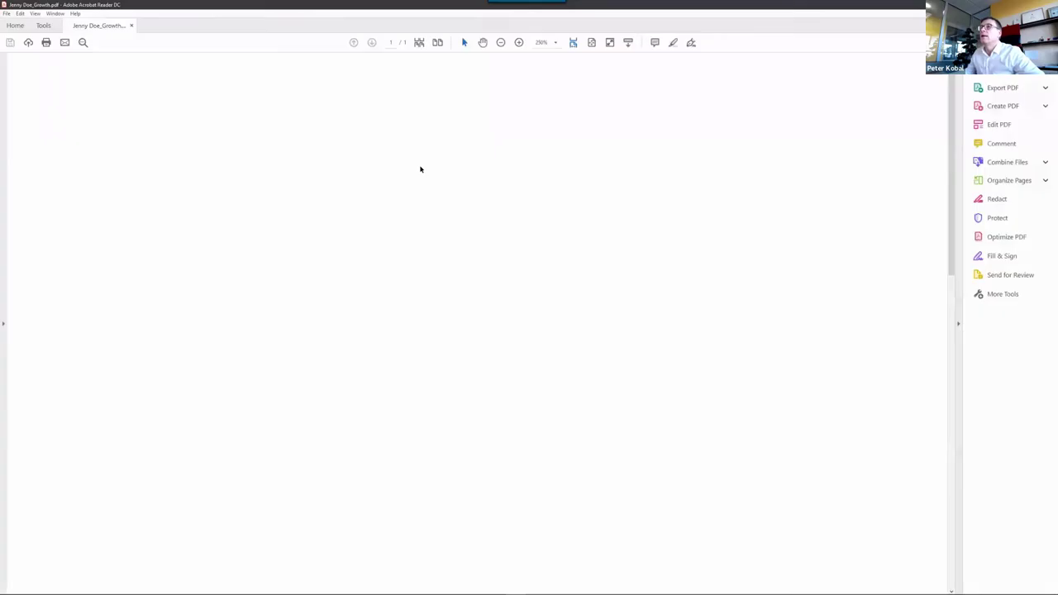
{"action": "scroll", "coordinate": [322, 356], "scroll_direction": "down", "scroll_amount": 10}
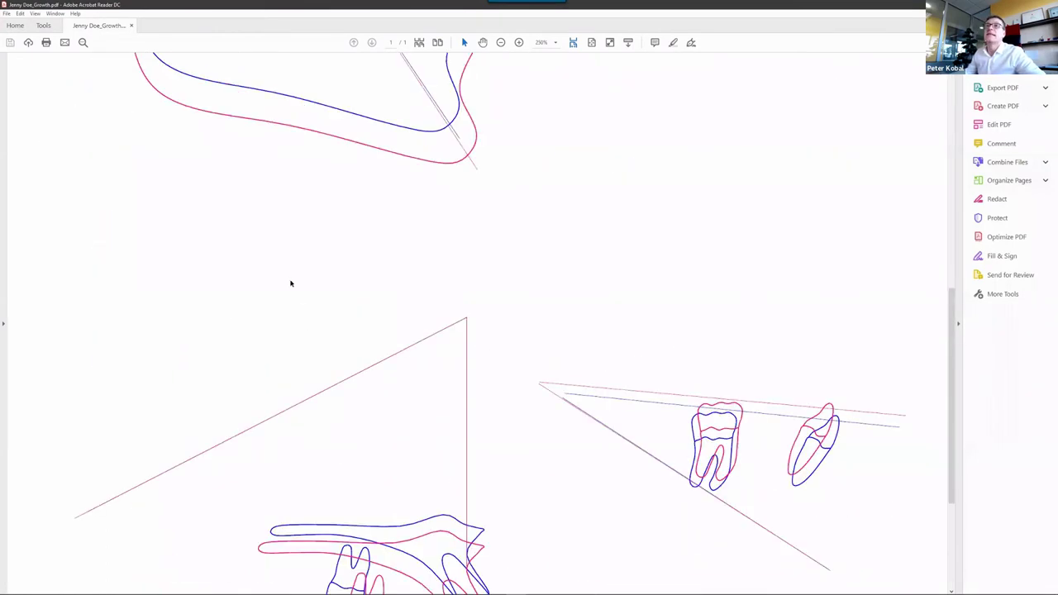
{"action": "scroll", "coordinate": [290, 281], "scroll_direction": "up", "scroll_amount": 5}
Print the PDF at actual size, fit the page in view, then close Acrobat Reader
{"action": "left_click", "coordinate": [7, 13]}
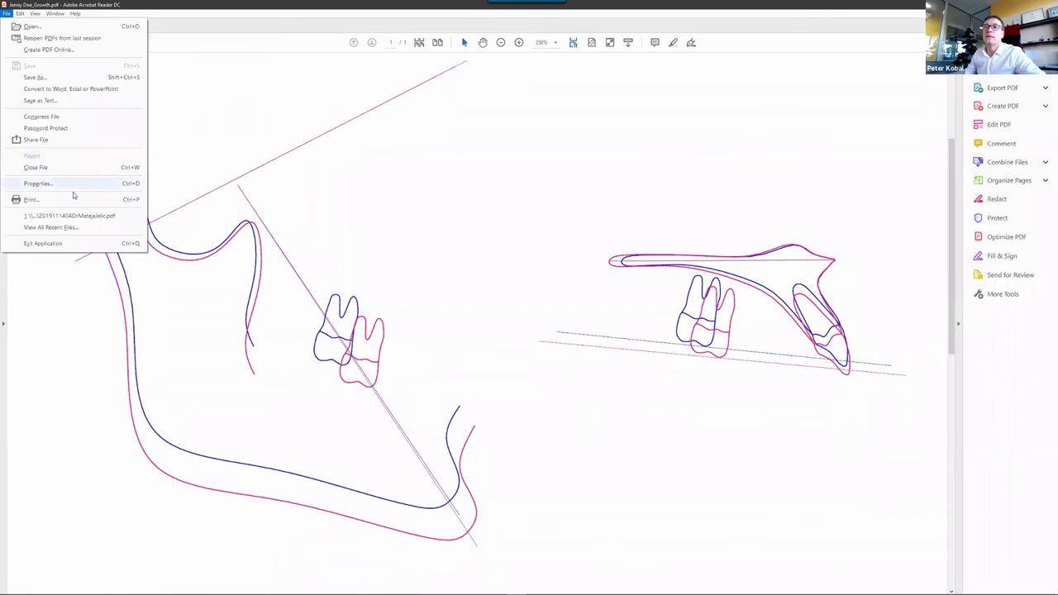
{"action": "left_click", "coordinate": [74, 202]}
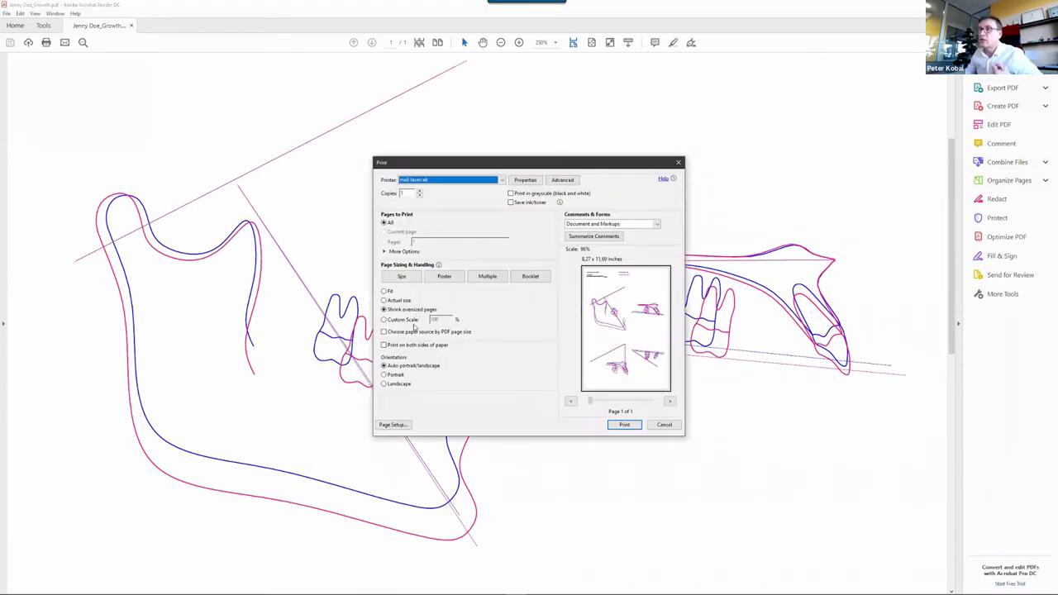
{"action": "left_click", "coordinate": [385, 301]}
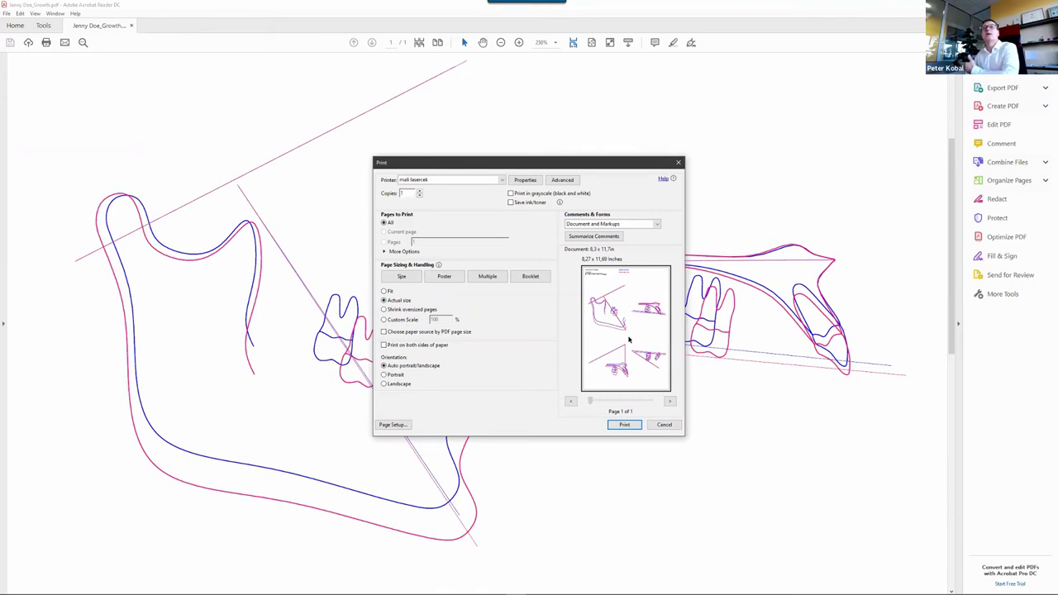
{"action": "left_click", "coordinate": [625, 426]}
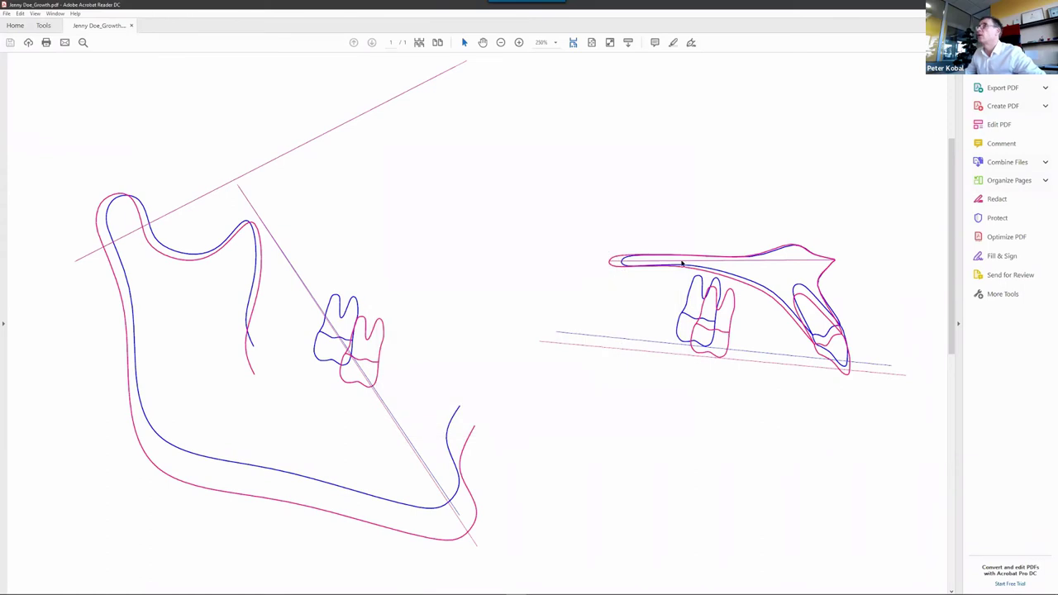
{"action": "left_click", "coordinate": [419, 42]}
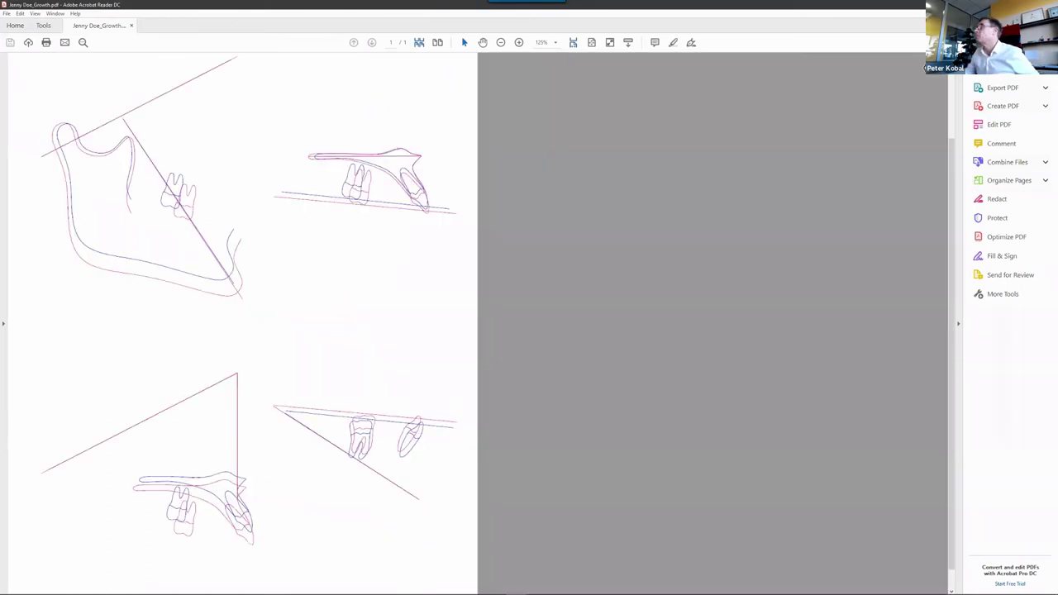
{"action": "key", "text": "ctrl+q"}
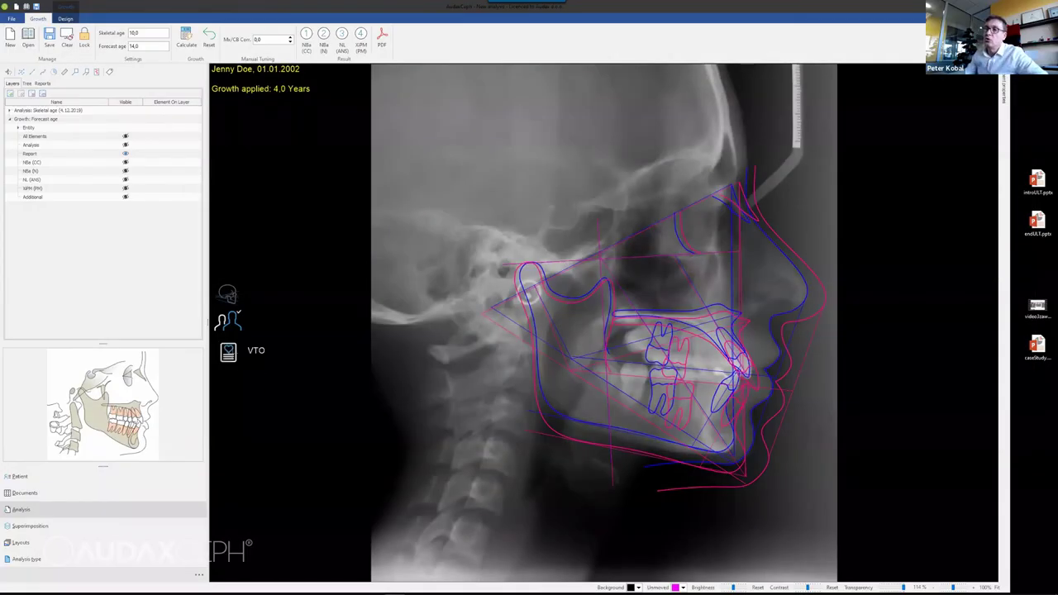
In VTO planning, move the mandible forward and shift its delta readout to the left
{"action": "left_click", "coordinate": [231, 354]}
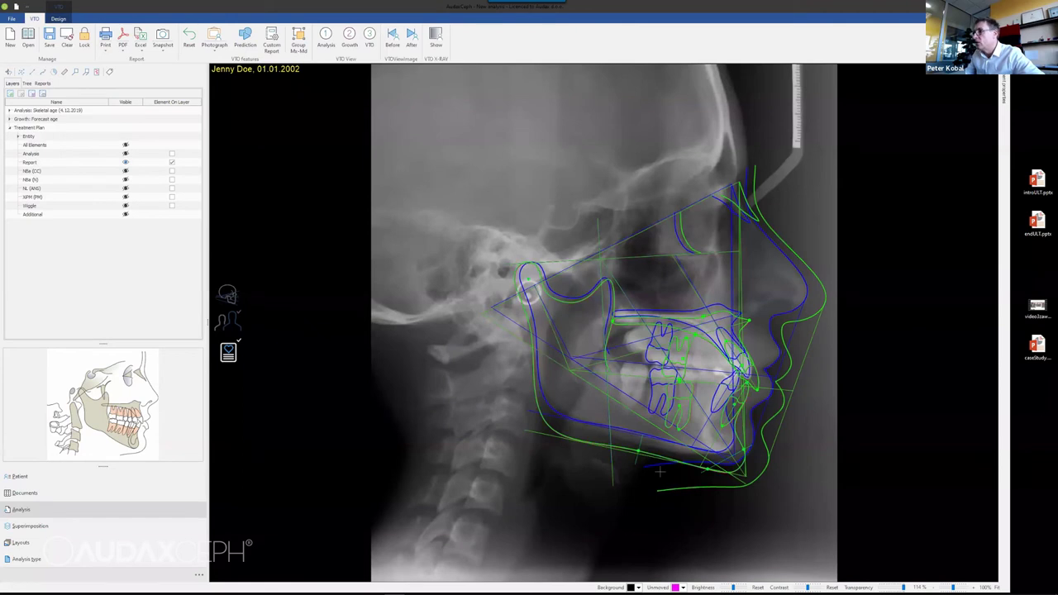
{"action": "left_click_drag", "start_coordinate": [706, 468], "coordinate": [720, 476]}
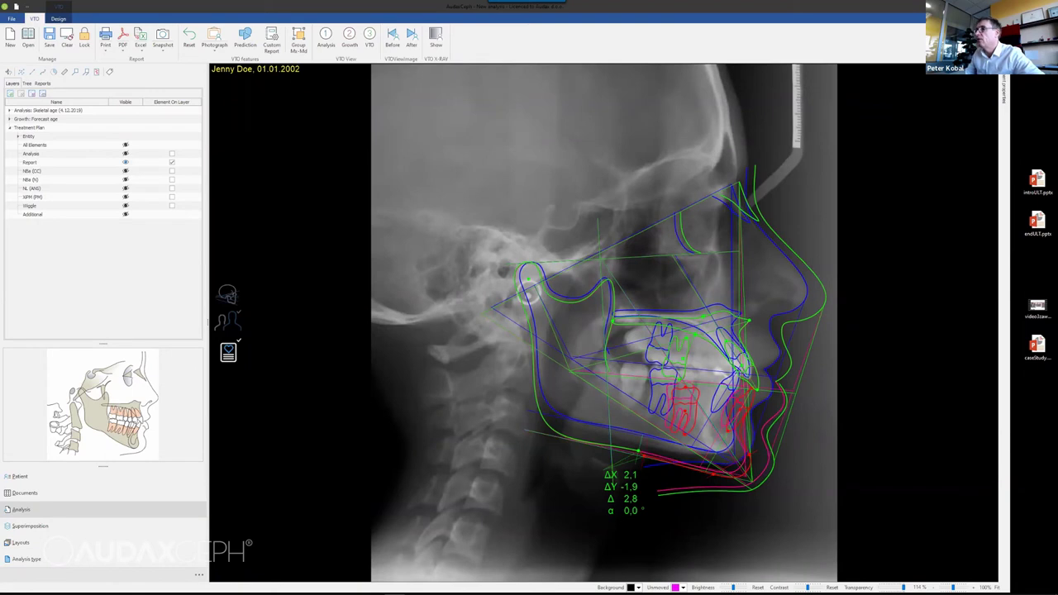
{"action": "left_click_drag", "start_coordinate": [627, 502], "coordinate": [539, 500]}
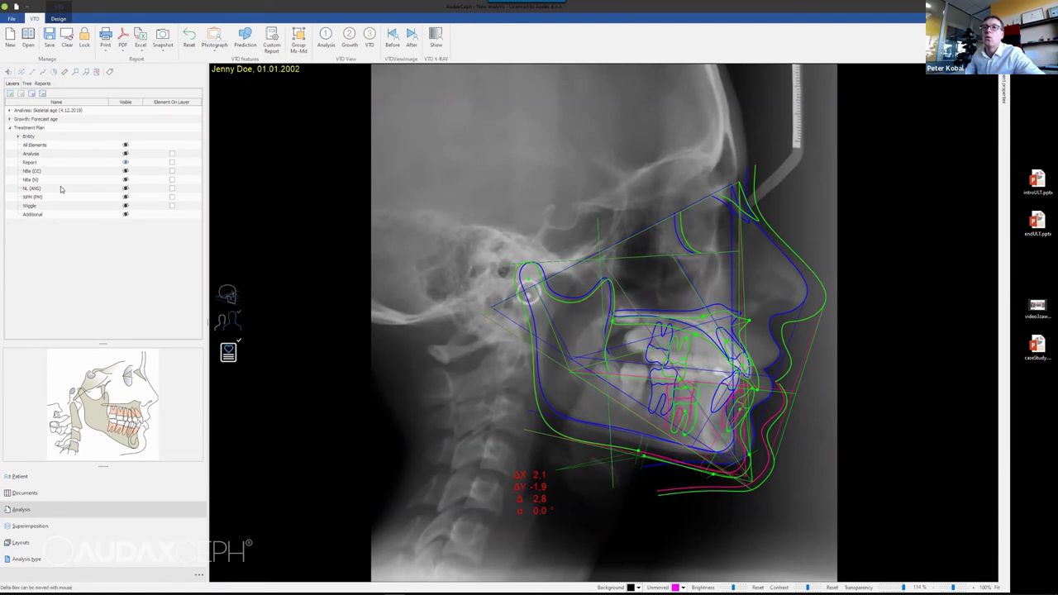
Show the Wiggle chart over the X-ray and nudge the chin position slightly
{"action": "left_click", "coordinate": [126, 207]}
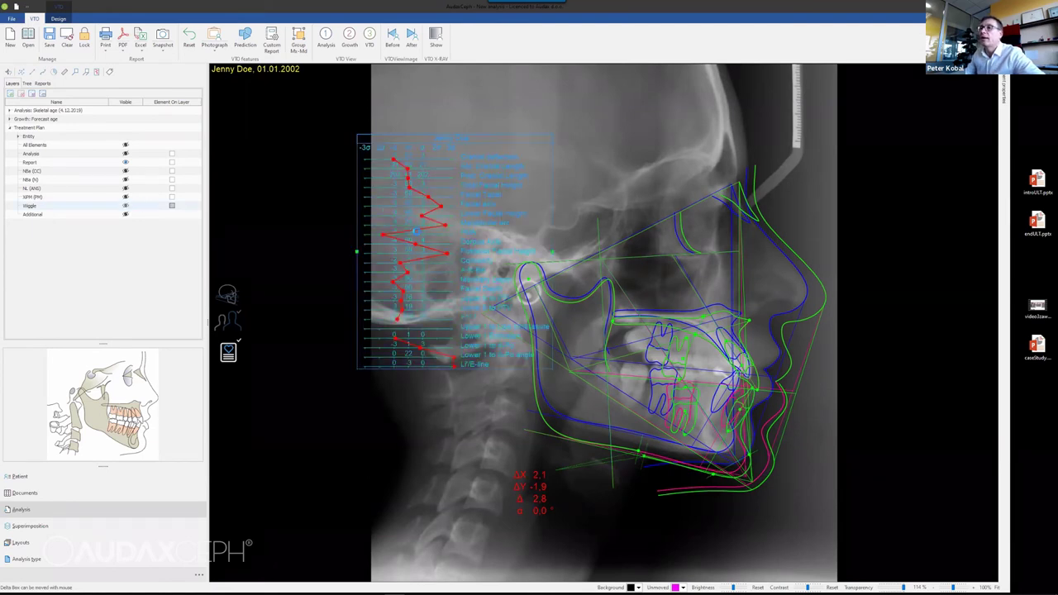
{"action": "left_click", "coordinate": [377, 458]}
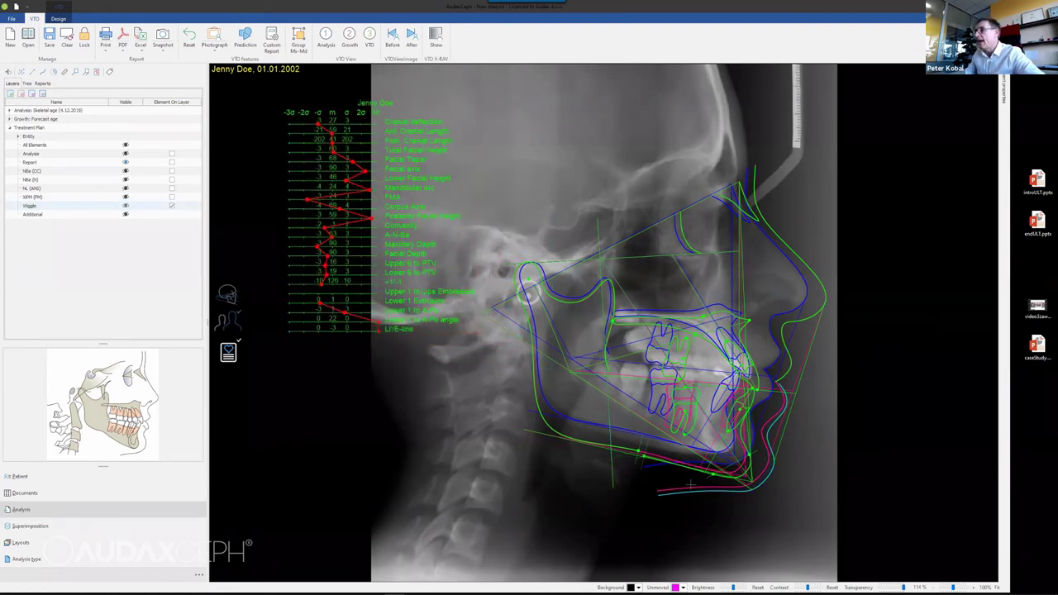
{"action": "mouse_move", "coordinate": [723, 478]}
{"action": "left_mouse_down"}
{"action": "mouse_move", "coordinate": [721, 463]}
{"action": "mouse_move", "coordinate": [719, 504]}
{"action": "mouse_move", "coordinate": [724, 479]}
{"action": "left_mouse_up"}
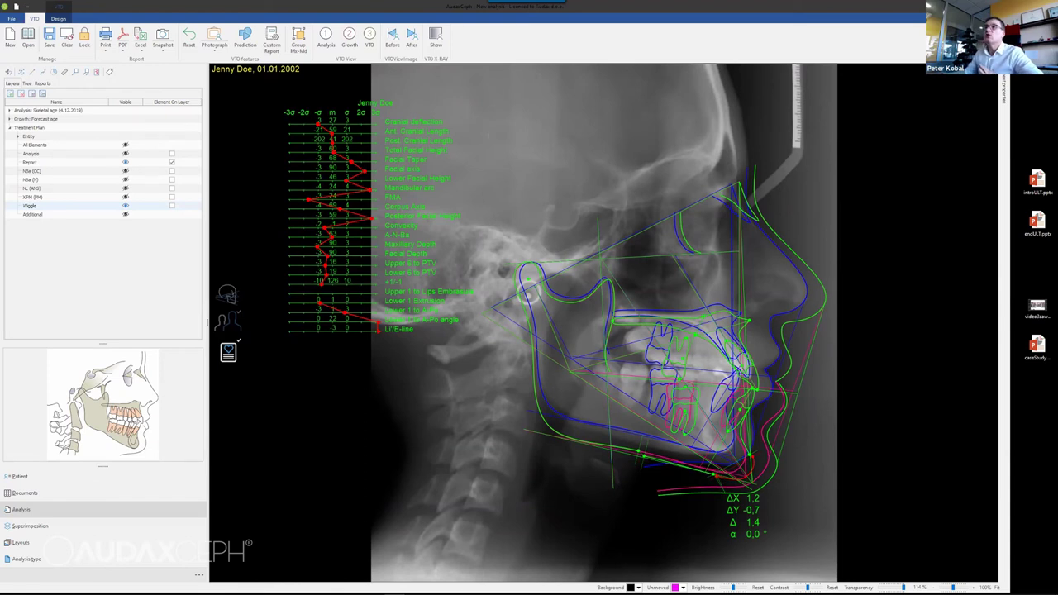
Rotate the lower lip outline by about 1.2° with VTO Rotate
{"action": "left_click", "coordinate": [331, 220]}
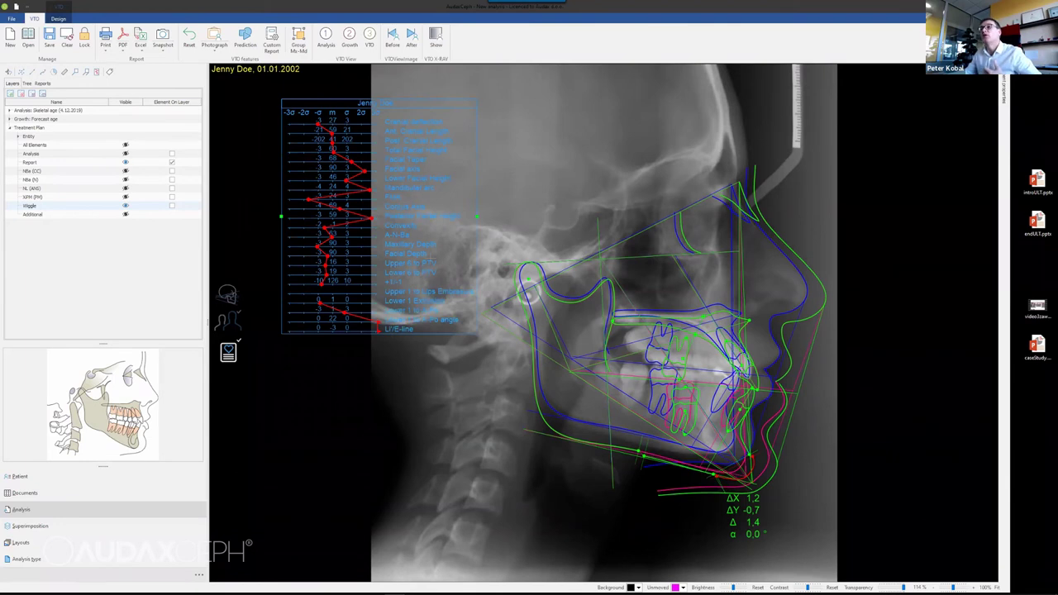
{"action": "left_click", "coordinate": [590, 186]}
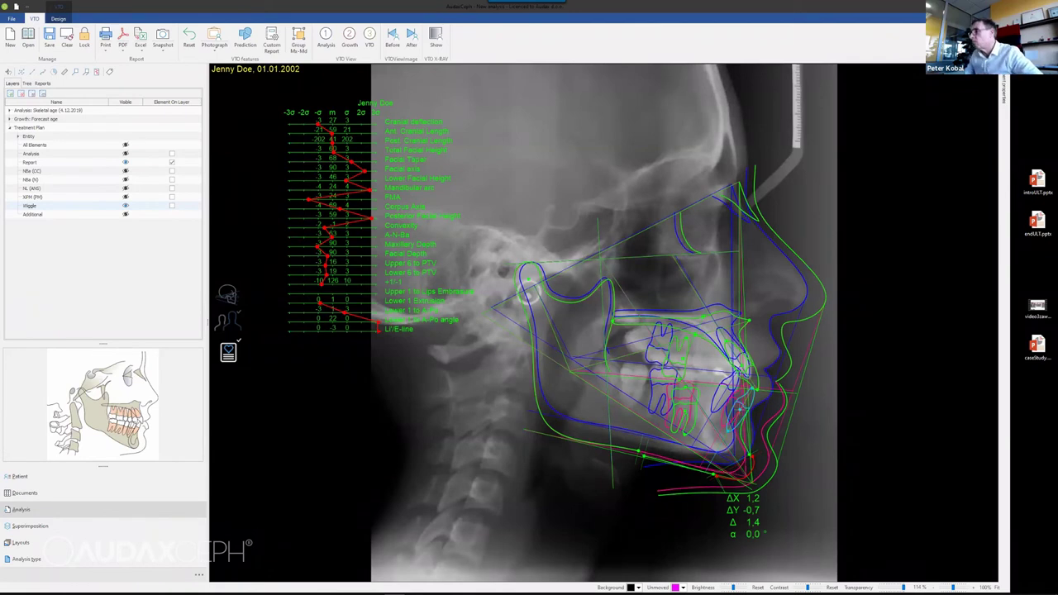
{"action": "right_click", "coordinate": [737, 411]}
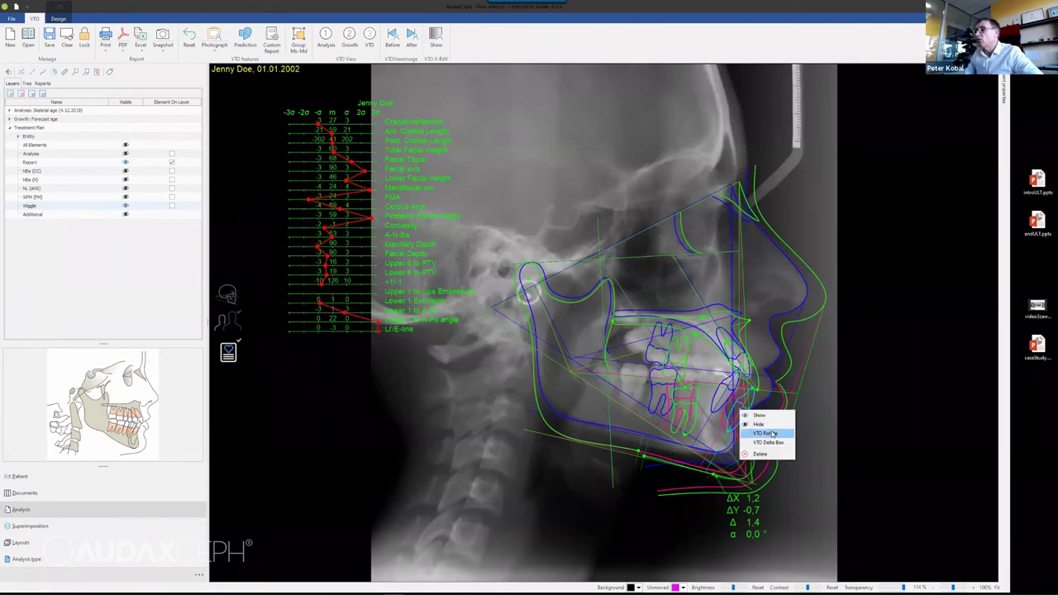
{"action": "left_click", "coordinate": [750, 432]}
{"action": "left_click_drag", "start_coordinate": [787, 411], "coordinate": [786, 411]}
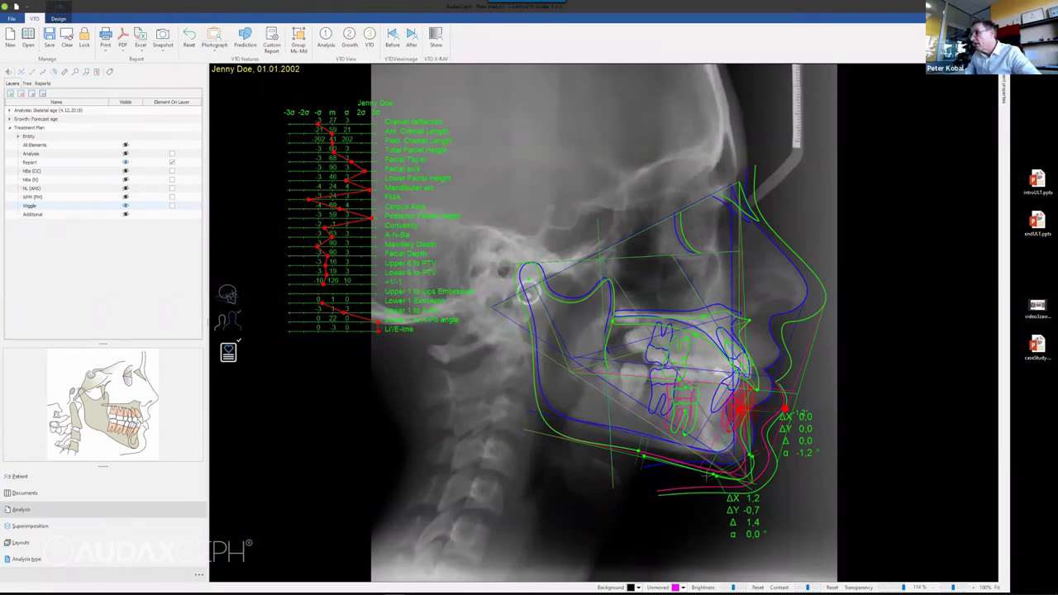
Reset the mandible's delta readout to ΔX 0,0, ΔY 0,0
{"action": "double_click", "coordinate": [747, 520]}
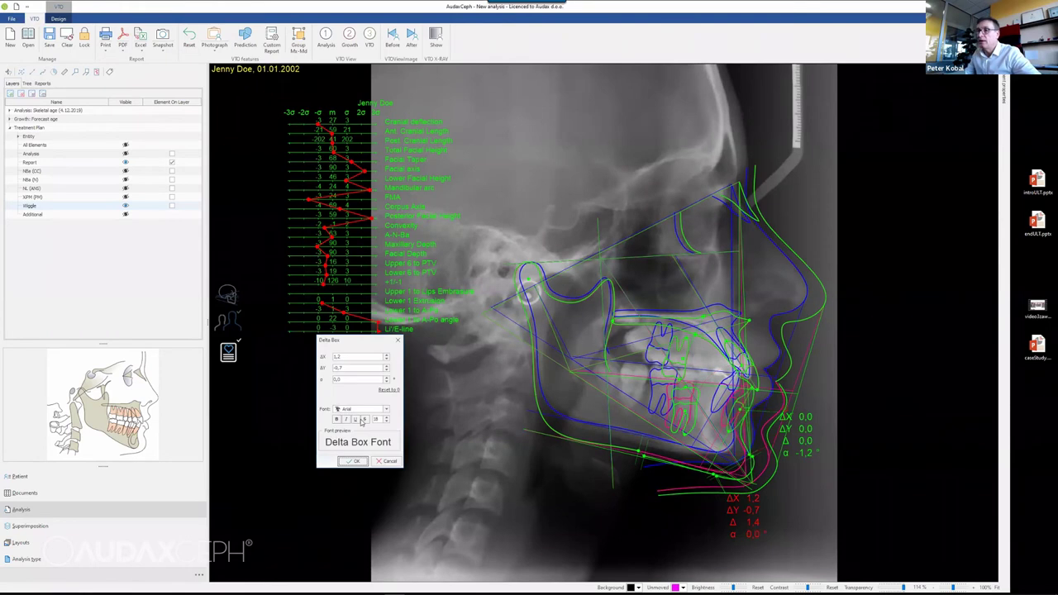
{"action": "left_click", "coordinate": [391, 391]}
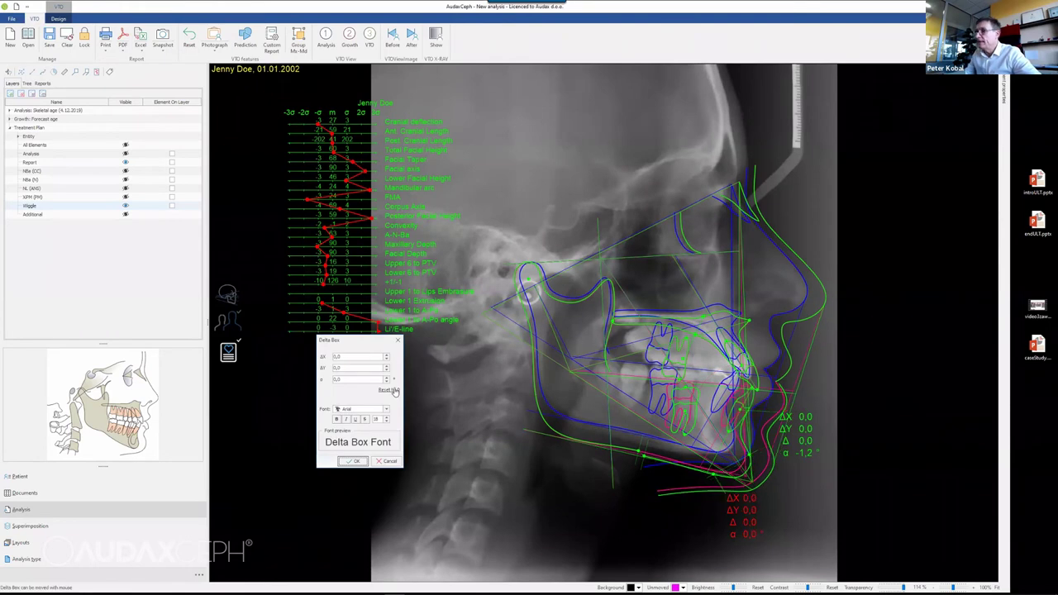
{"action": "left_click", "coordinate": [352, 462]}
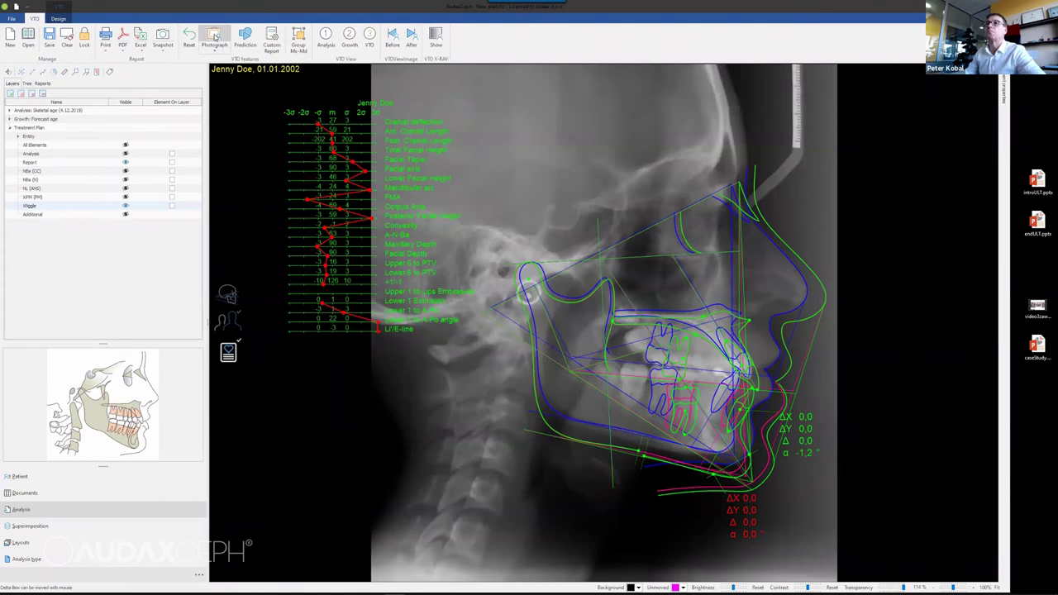
Add the patient's face photo to the treatment plan
{"action": "left_click", "coordinate": [214, 36]}
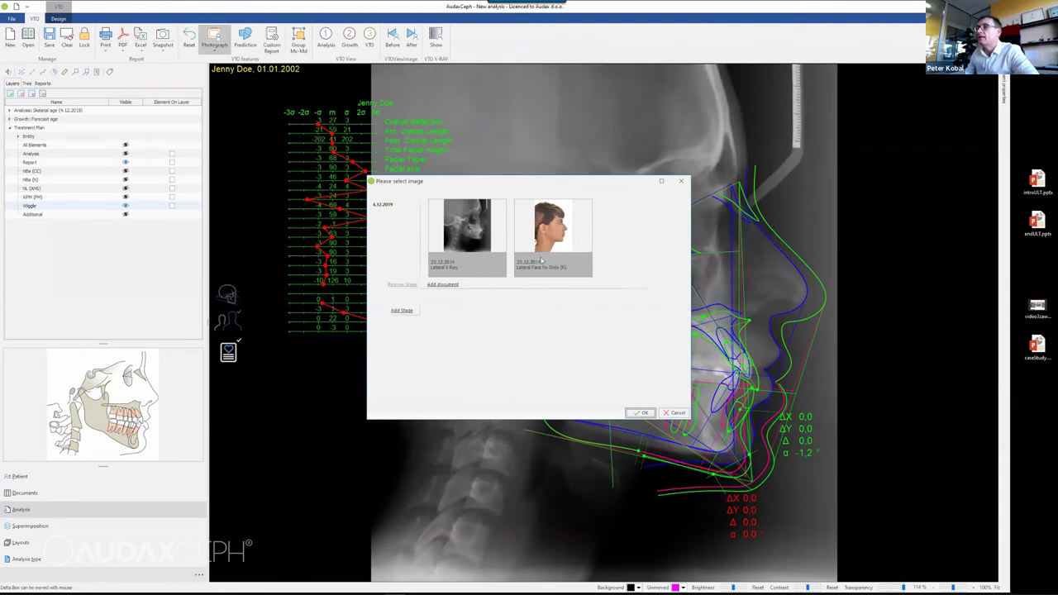
{"action": "left_click", "coordinate": [542, 262]}
{"action": "left_click", "coordinate": [640, 413]}
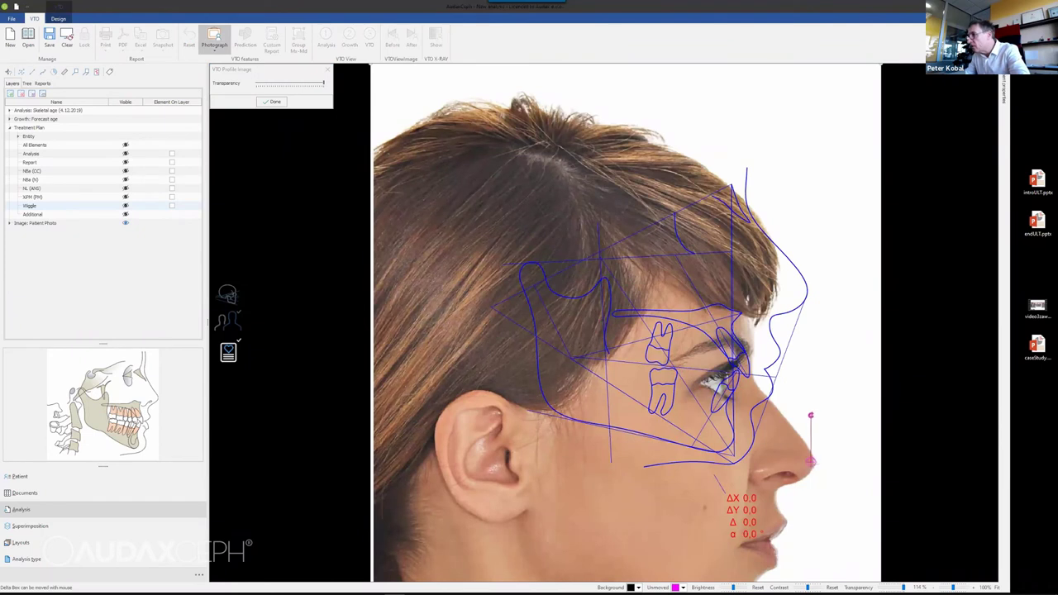
Move and scale the photo to fit the tracing, check it semi-transparent, and finish
{"action": "left_click_drag", "start_coordinate": [850, 516], "coordinate": [844, 344]}
{"action": "scroll", "coordinate": [786, 459], "scroll_direction": "down", "scroll_amount": 1}
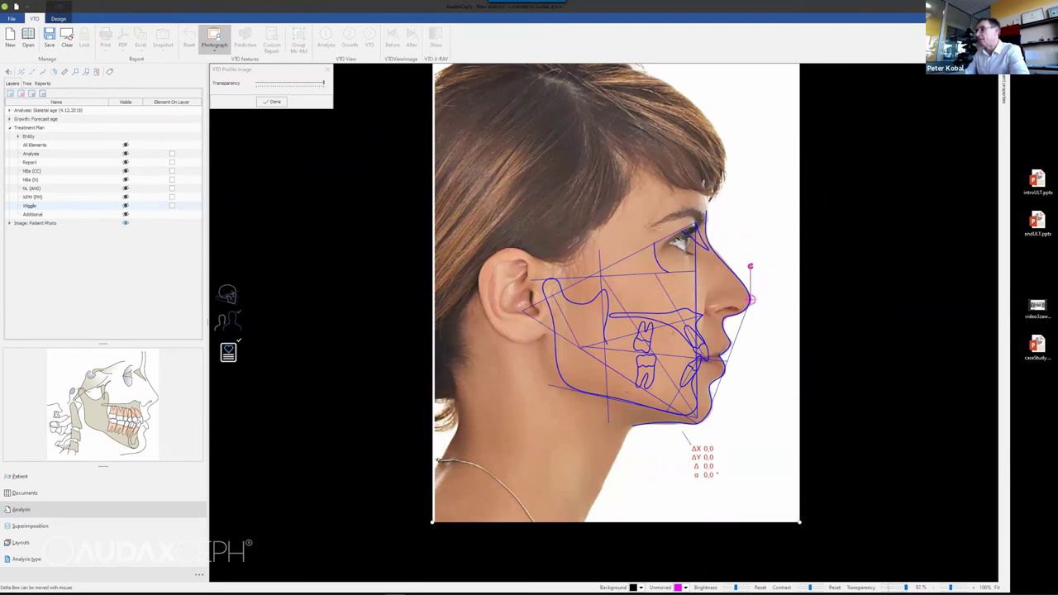
{"action": "mouse_move", "coordinate": [799, 523]}
{"action": "left_mouse_down"}
{"action": "mouse_move", "coordinate": [810, 534]}
{"action": "mouse_move", "coordinate": [791, 548]}
{"action": "mouse_move", "coordinate": [815, 583]}
{"action": "left_mouse_up"}
{"action": "mouse_move", "coordinate": [805, 548]}
{"action": "left_mouse_down"}
{"action": "mouse_move", "coordinate": [803, 559]}
{"action": "mouse_move", "coordinate": [782, 500]}
{"action": "mouse_move", "coordinate": [788, 470]}
{"action": "mouse_move", "coordinate": [888, 520]}
{"action": "mouse_move", "coordinate": [893, 468]}
{"action": "mouse_move", "coordinate": [784, 491]}
{"action": "mouse_move", "coordinate": [807, 537]}
{"action": "mouse_move", "coordinate": [790, 506]}
{"action": "mouse_move", "coordinate": [798, 526]}
{"action": "left_mouse_up"}
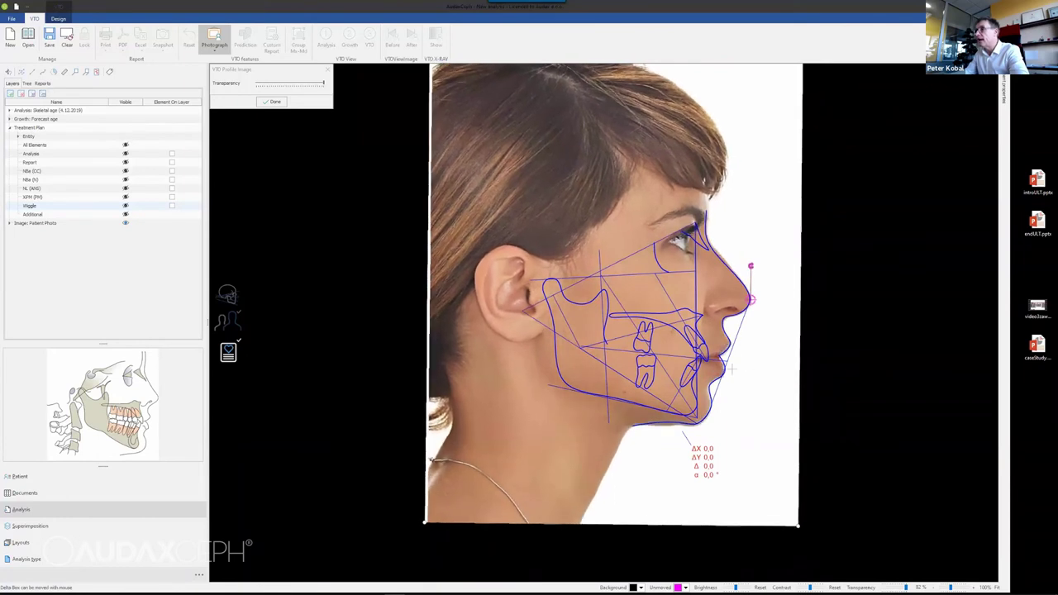
{"action": "mouse_move", "coordinate": [748, 368]}
{"action": "left_mouse_down"}
{"action": "mouse_move", "coordinate": [736, 367]}
{"action": "mouse_move", "coordinate": [748, 370]}
{"action": "left_mouse_up"}
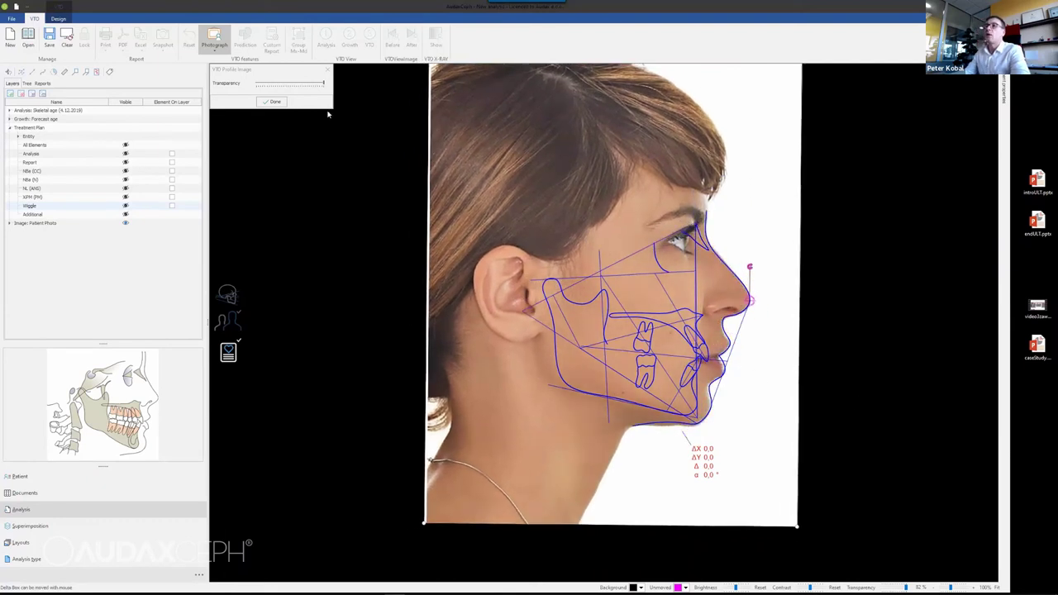
{"action": "left_click", "coordinate": [323, 84]}
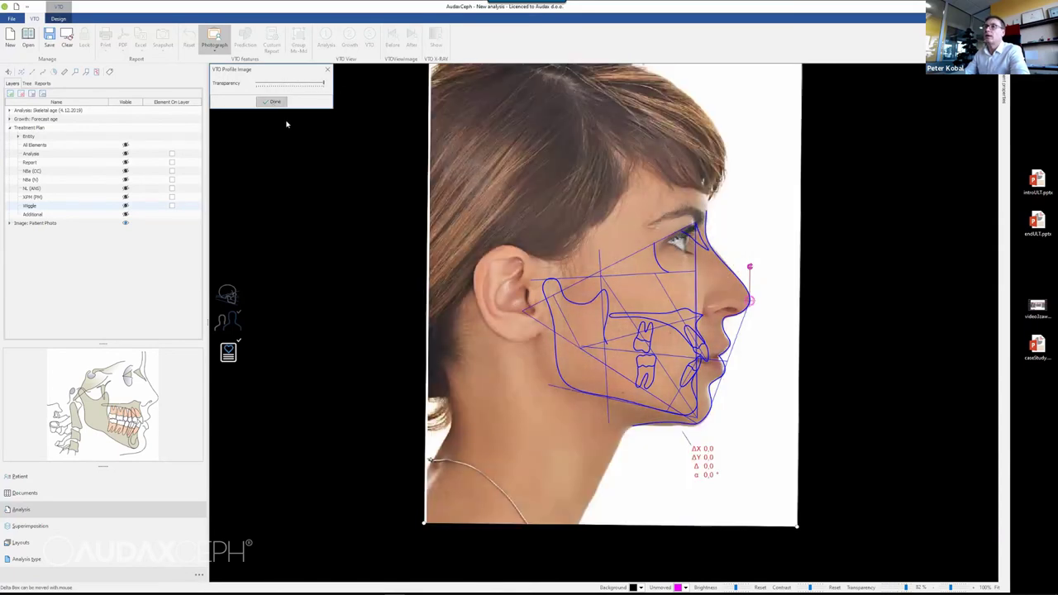
{"action": "left_click", "coordinate": [275, 101]}
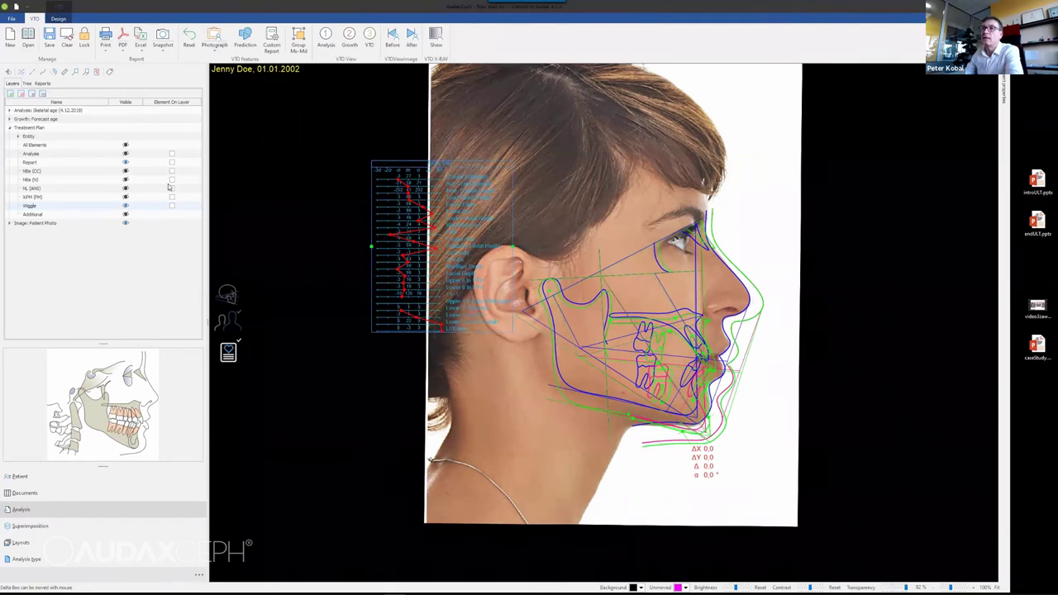
Hide the Report layer, morph the photo with the Prediction, and show the Before profile
{"action": "left_click", "coordinate": [126, 207]}
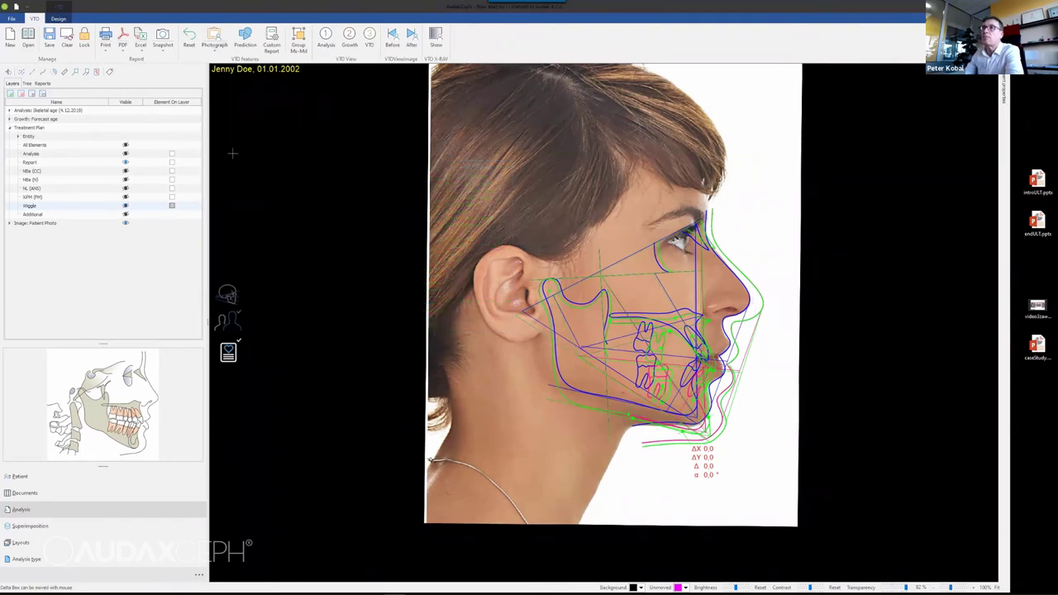
{"action": "left_click", "coordinate": [246, 41]}
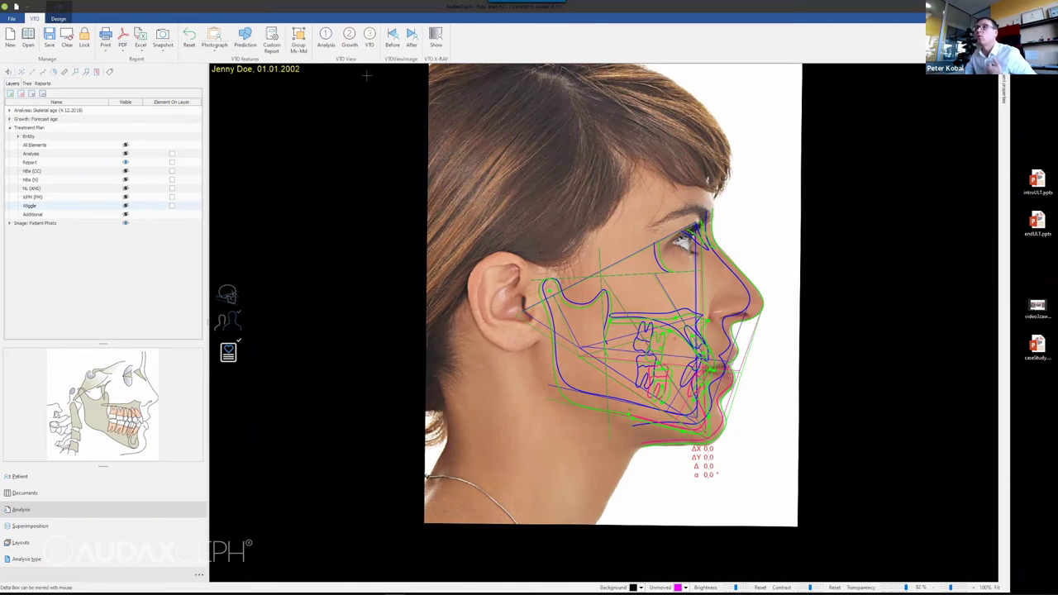
{"action": "left_click", "coordinate": [391, 43]}
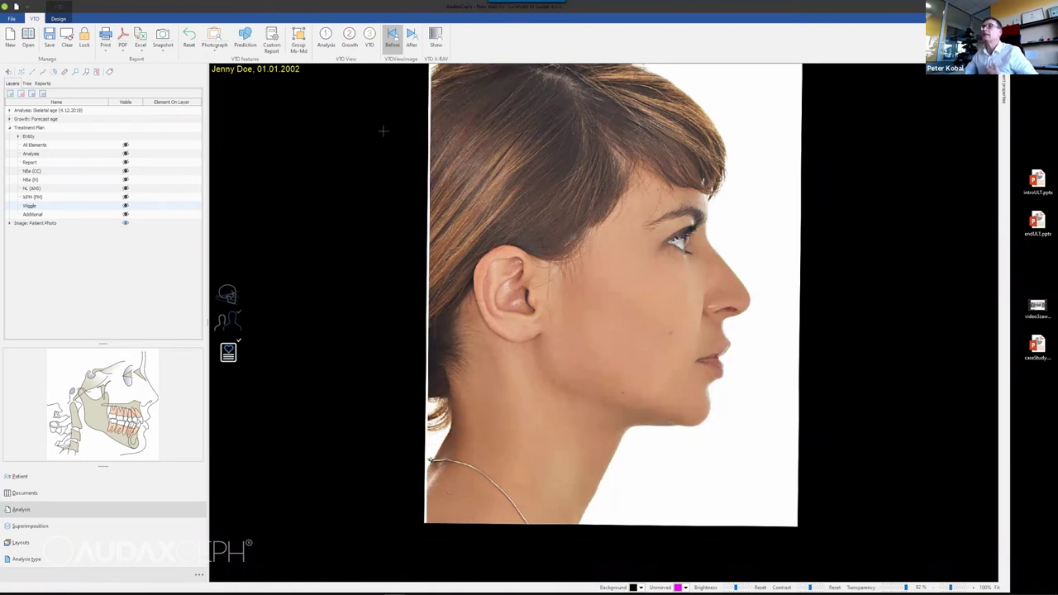
Show the predicted After profile photo, then open caseStudy.pptx from the desktop
{"action": "left_click", "coordinate": [411, 38]}
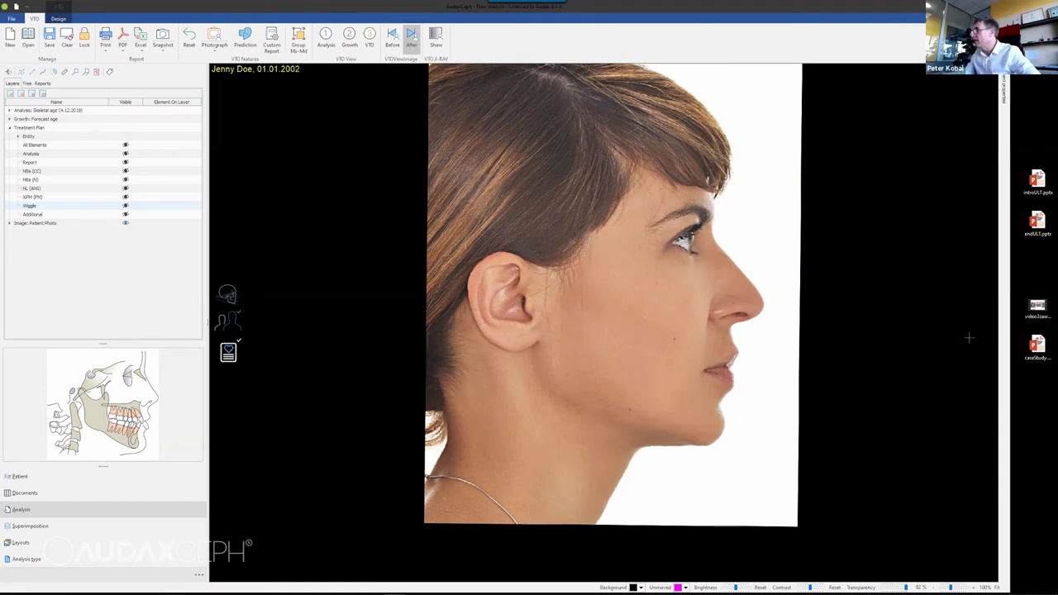
{"action": "double_click", "coordinate": [1038, 346]}
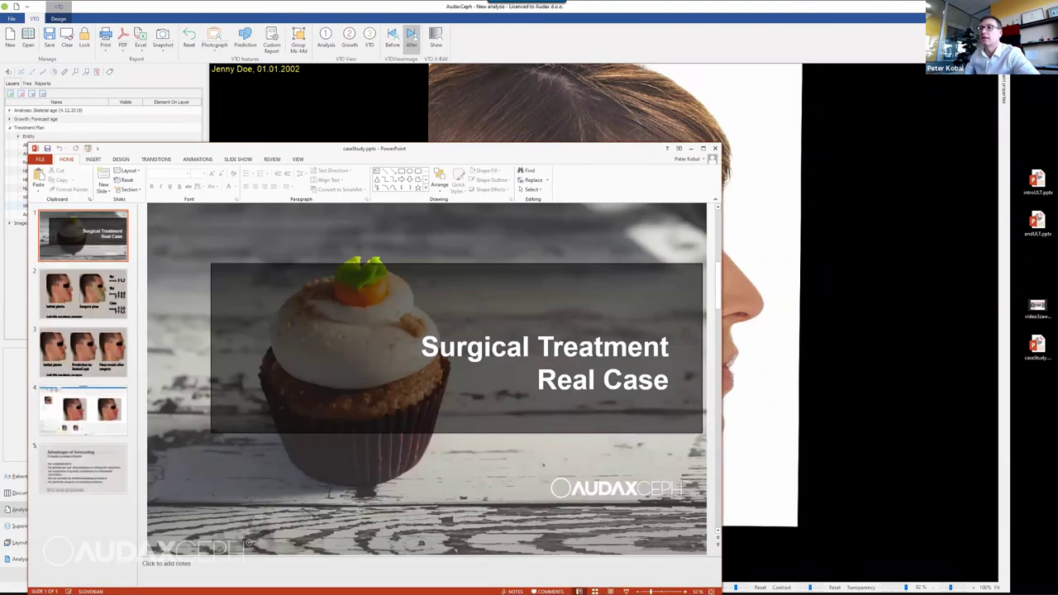
Start the caseStudy slideshow and advance to the surgery plan and three-photo comparison slides
{"action": "key", "text": "F5"}
{"action": "left_click", "coordinate": [509, 318]}
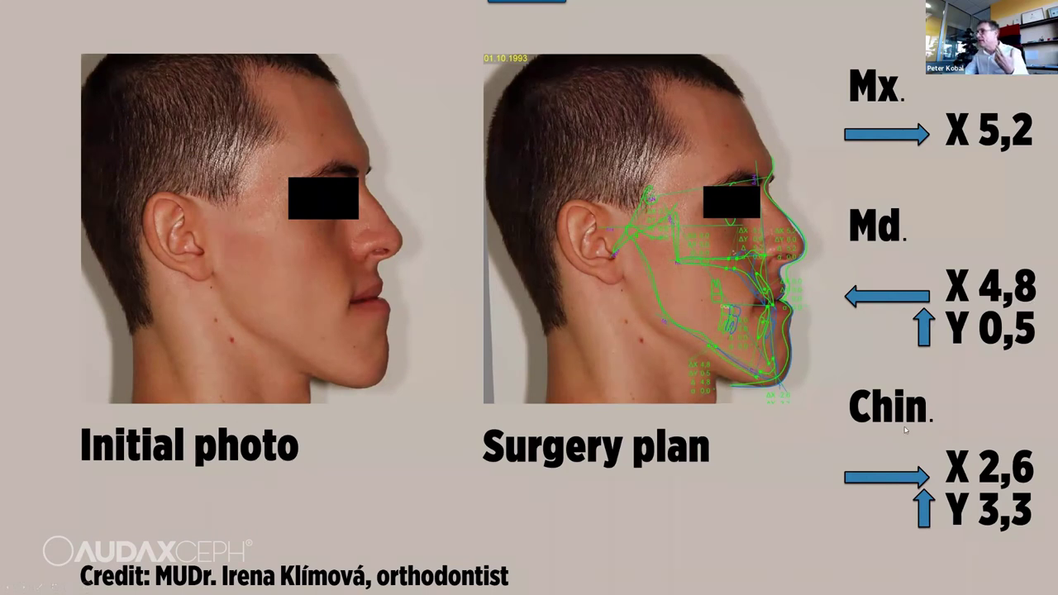
{"action": "left_click", "coordinate": [787, 455]}
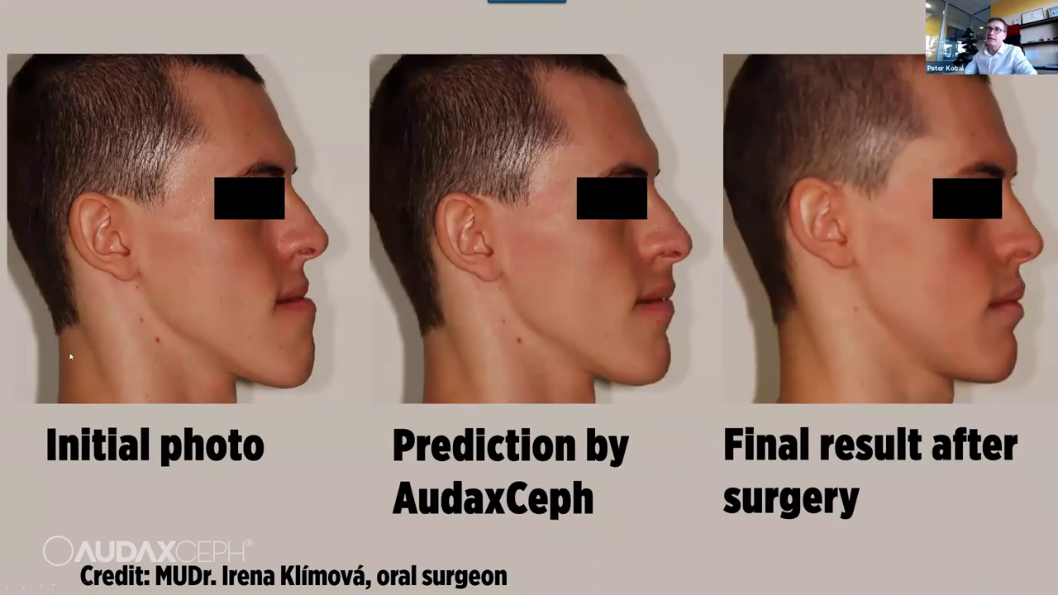
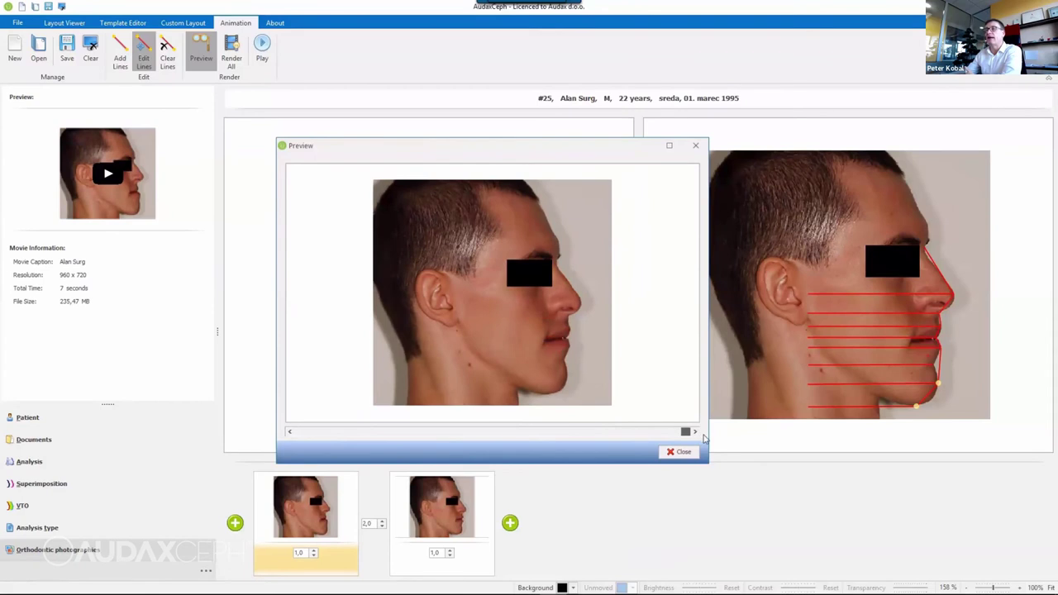
Scrub the surgical-case animation preview to its midpoint, close it, and exit the slideshow
{"action": "left_click_drag", "start_coordinate": [686, 432], "coordinate": [667, 447]}
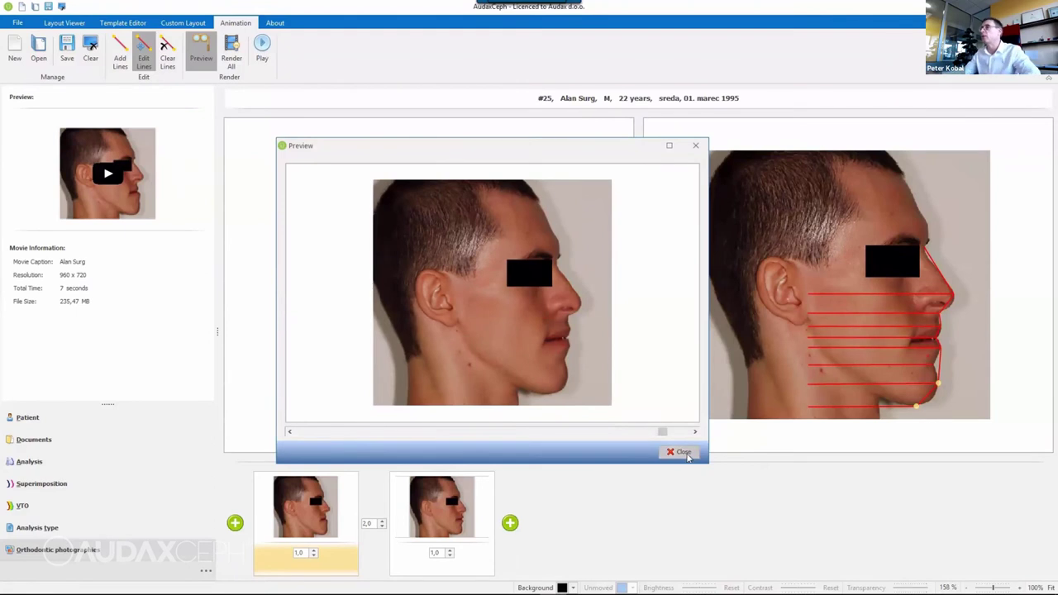
{"action": "left_click", "coordinate": [685, 453]}
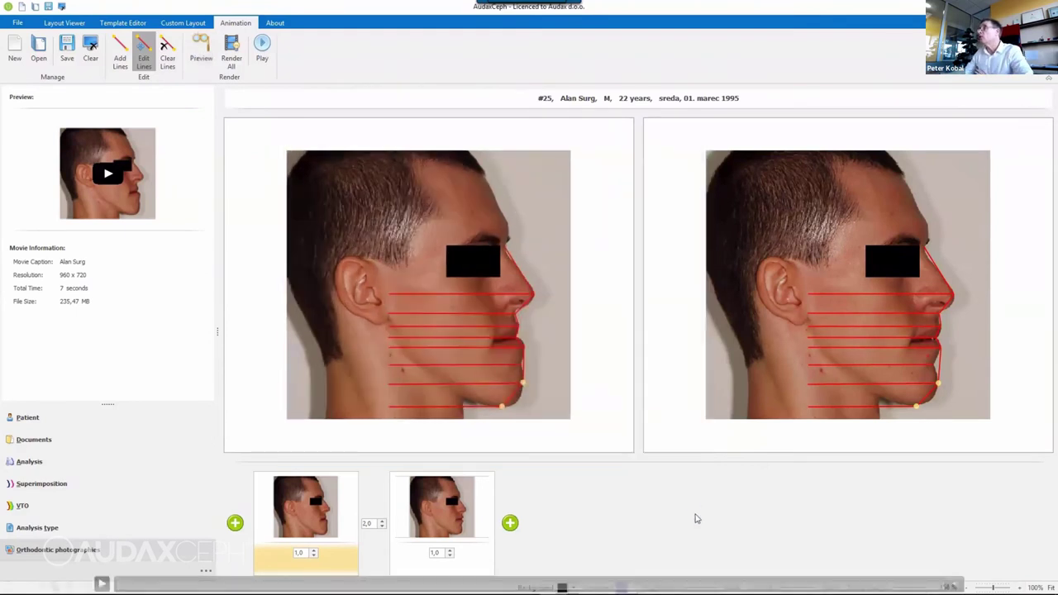
{"action": "key", "text": "Escape"}
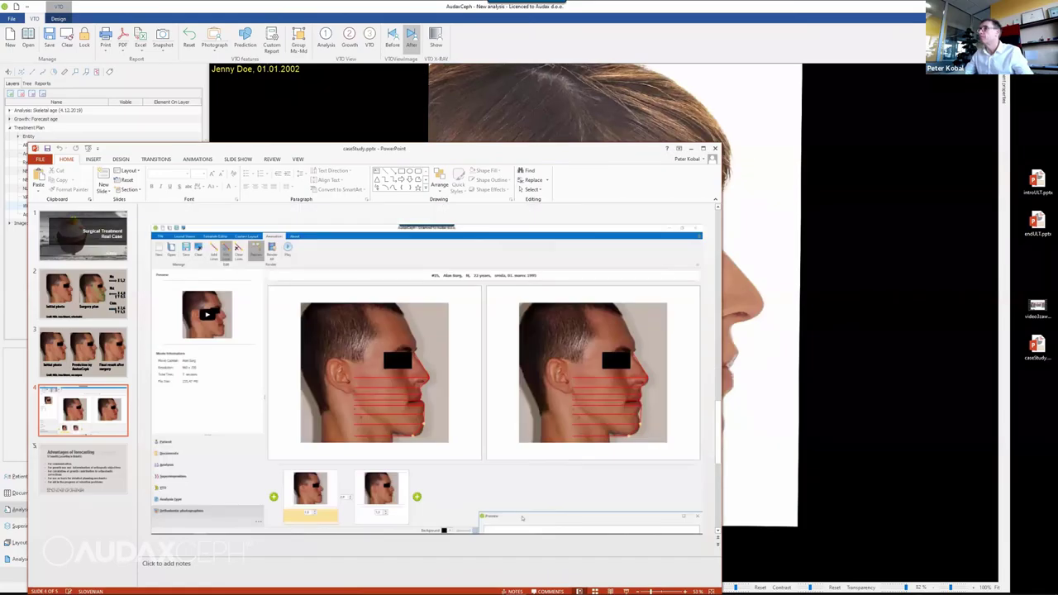
Play the desktop video full screen, then save the analysis and show the patient's Documents
{"action": "left_click", "coordinate": [716, 150]}
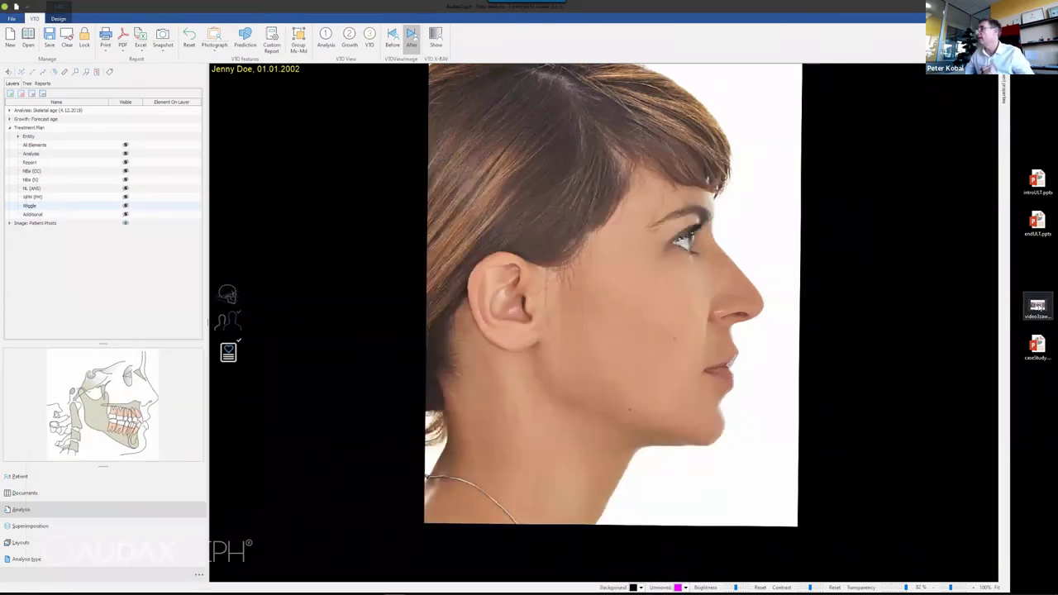
{"action": "double_click", "coordinate": [1038, 306]}
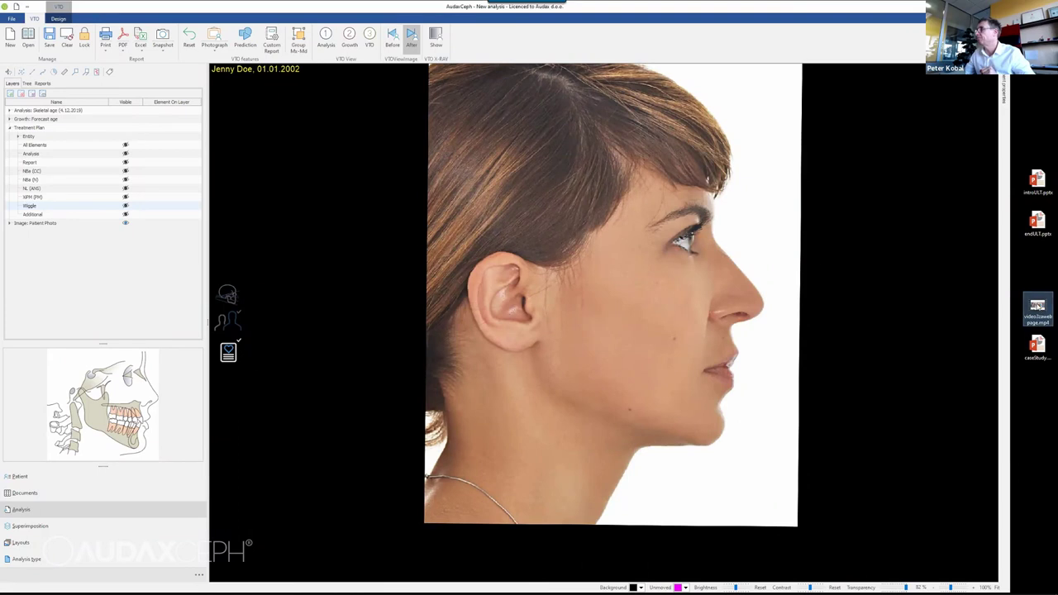
{"action": "left_click", "coordinate": [494, 238]}
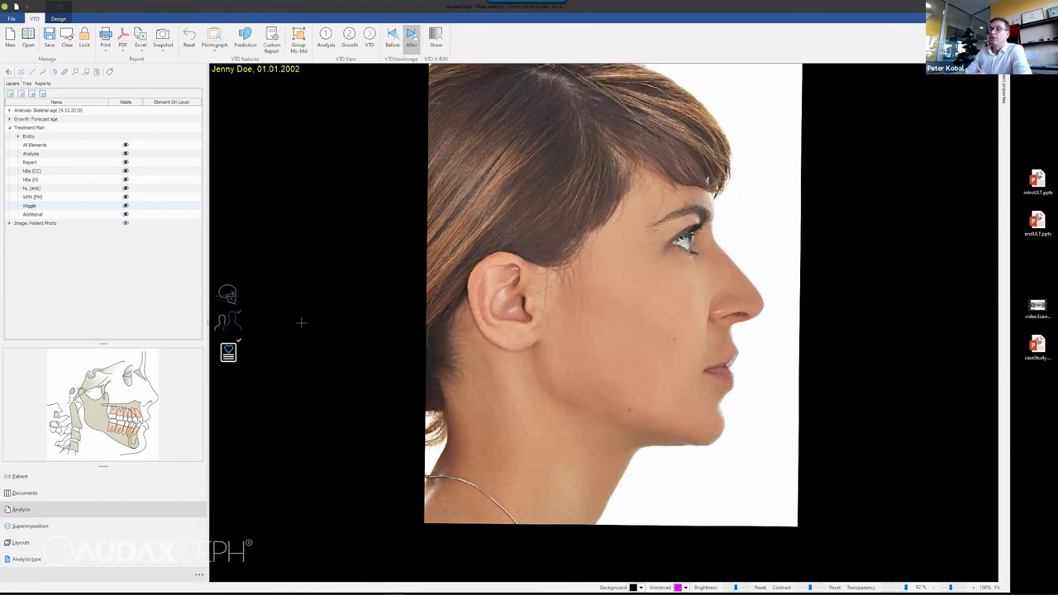
{"action": "left_click", "coordinate": [49, 36]}
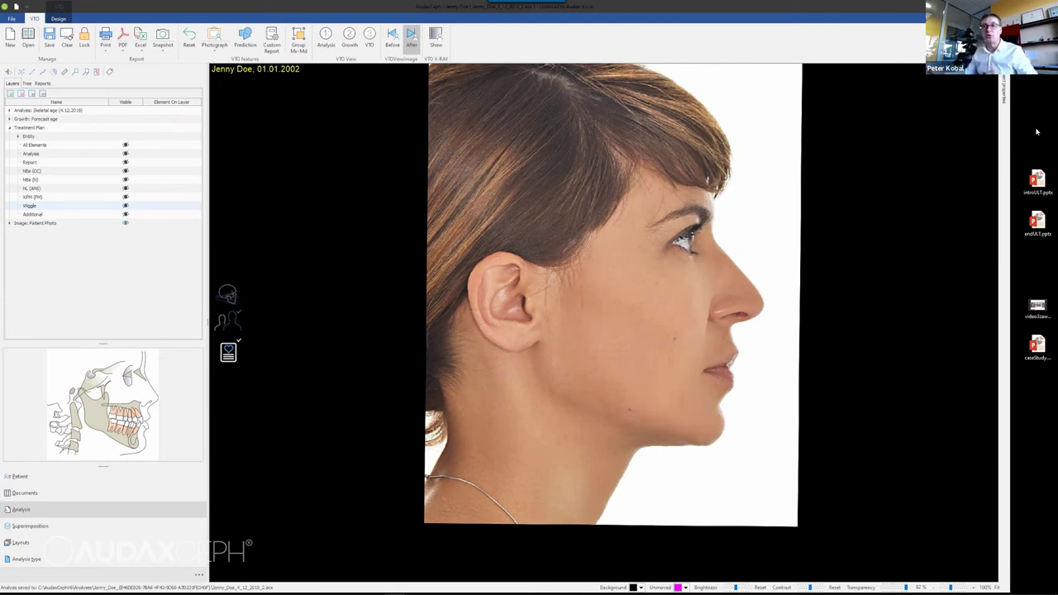
{"action": "left_click", "coordinate": [52, 494]}
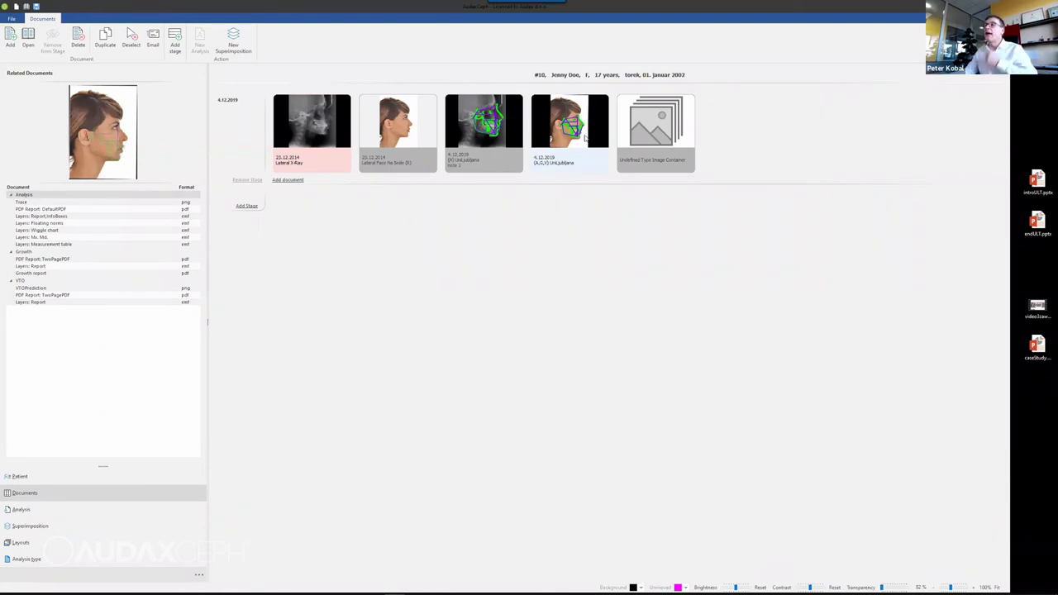
{"action": "left_click", "coordinate": [49, 206]}
{"action": "double_click", "coordinate": [50, 206]}
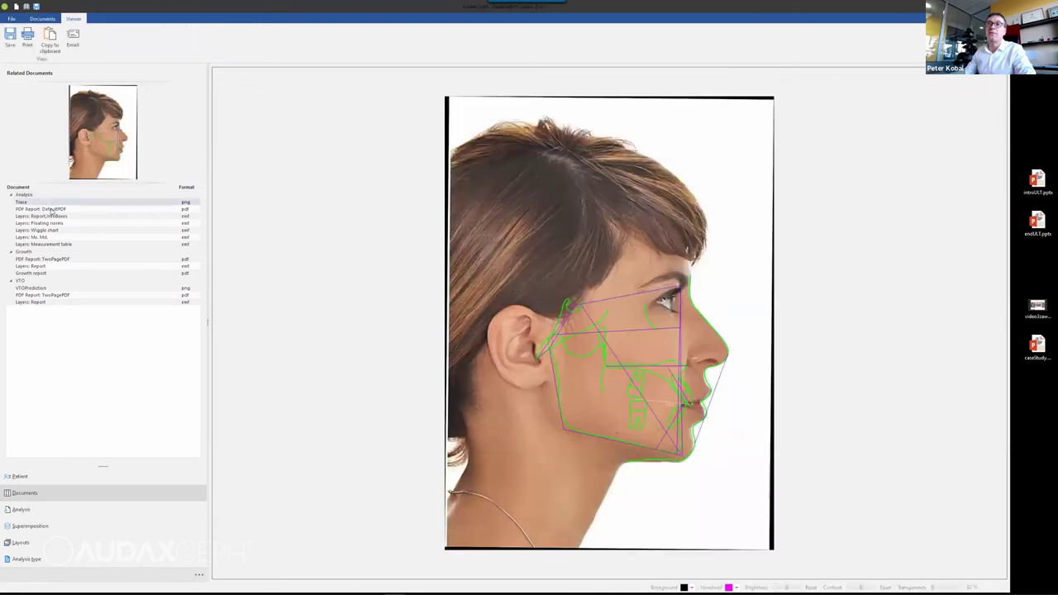
{"action": "double_click", "coordinate": [51, 209]}
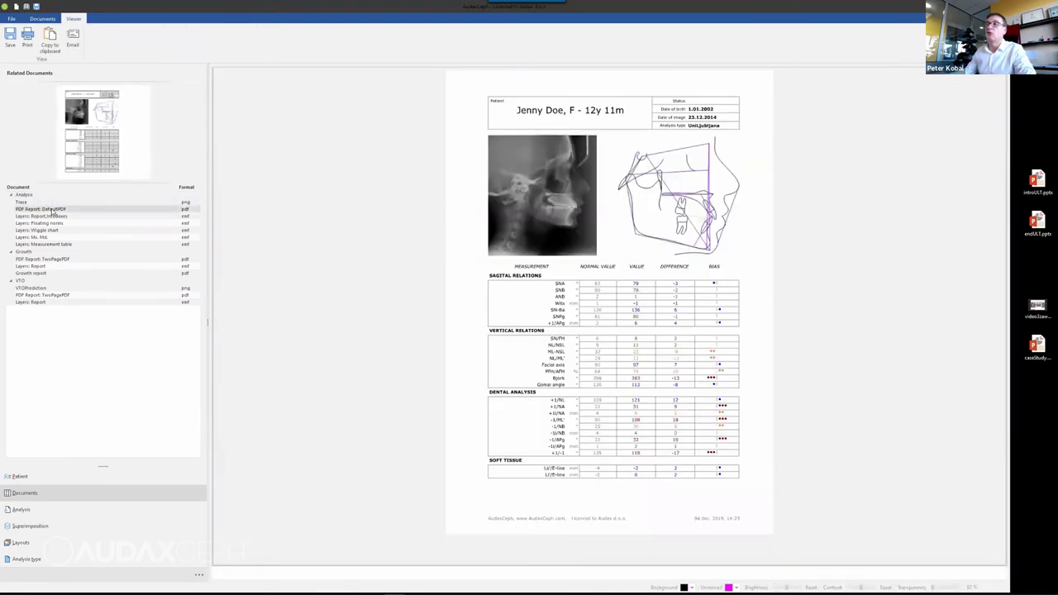
{"action": "double_click", "coordinate": [52, 215]}
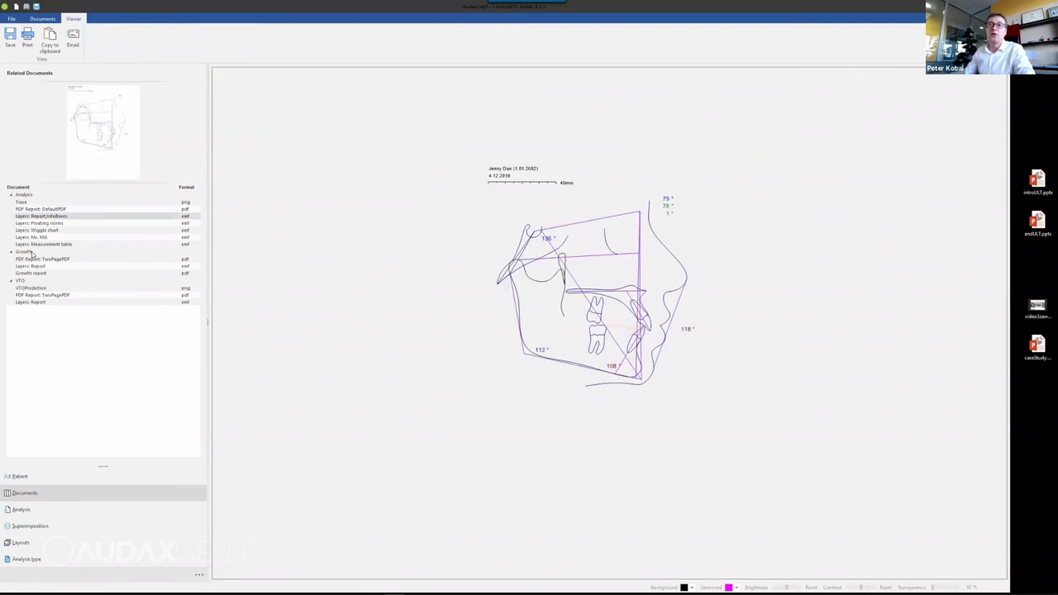
{"action": "left_click", "coordinate": [42, 274]}
{"action": "double_click", "coordinate": [42, 274]}
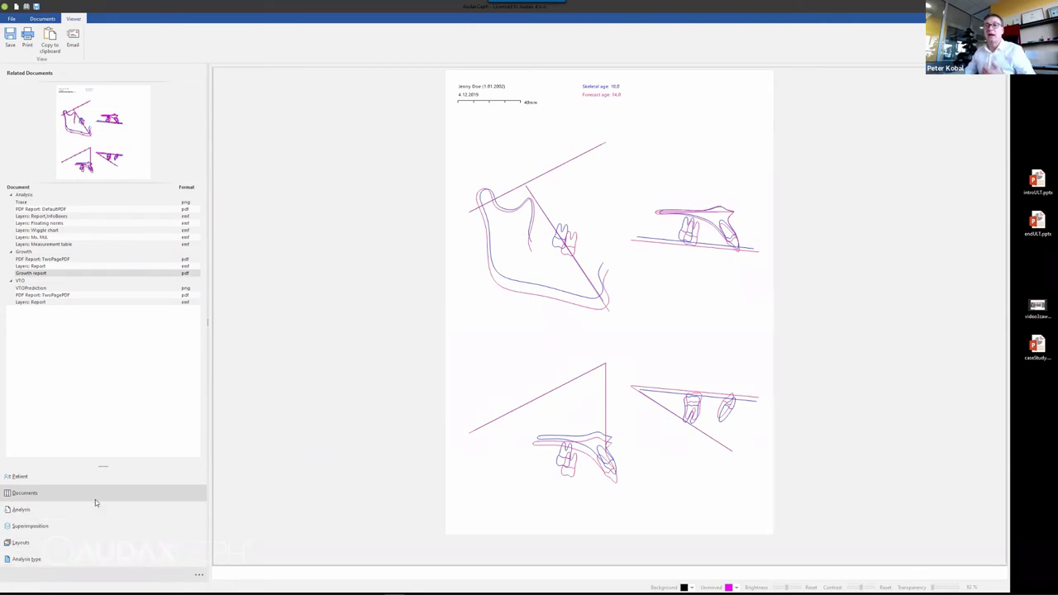
{"action": "left_click", "coordinate": [78, 29]}
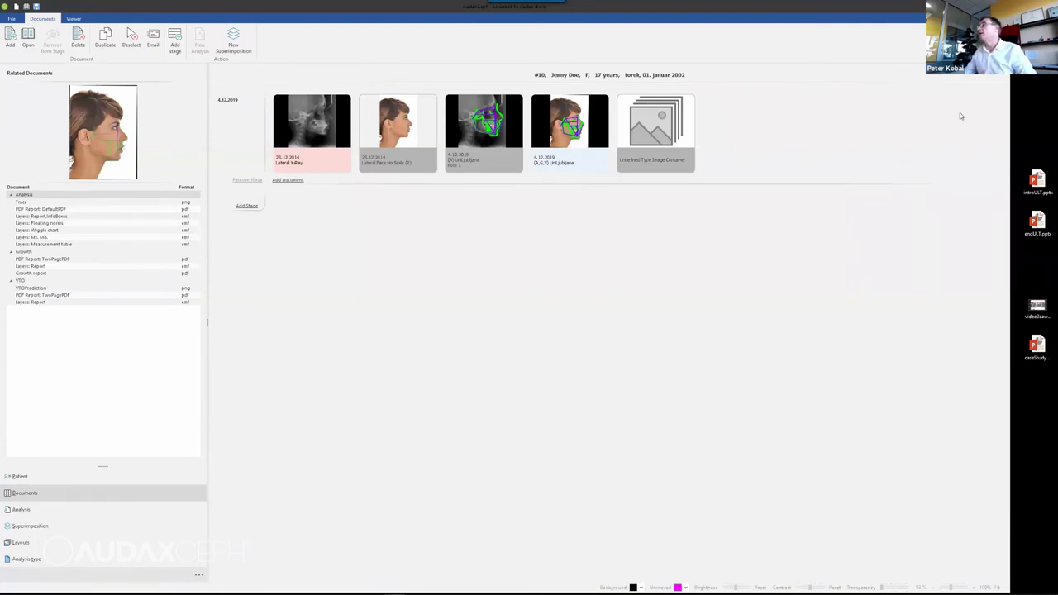
Add the seven photos from the orthodonticImages folder to the patient and open Layouts
{"action": "key", "text": "alt+Tab"}
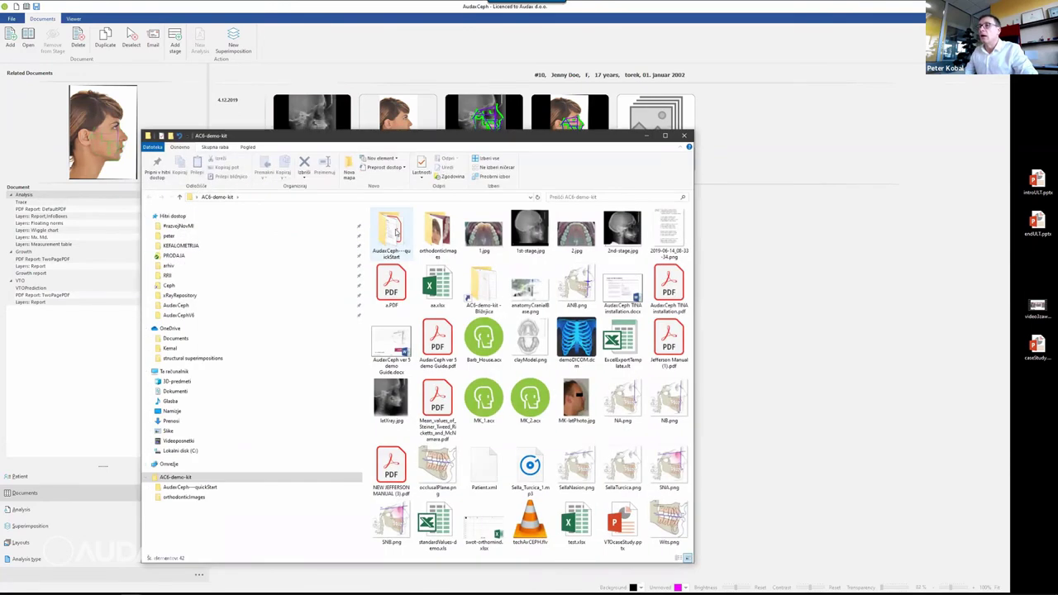
{"action": "double_click", "coordinate": [437, 232]}
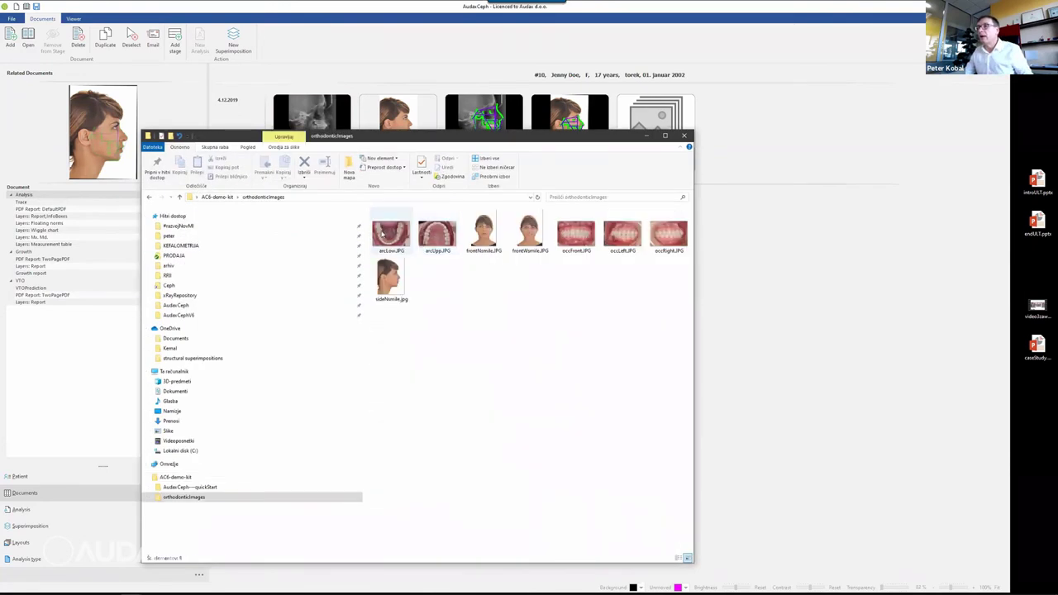
{"action": "mouse_move", "coordinate": [678, 244]}
{"action": "left_mouse_down"}
{"action": "mouse_move", "coordinate": [411, 237]}
{"action": "mouse_move", "coordinate": [488, 202]}
{"action": "mouse_move", "coordinate": [759, 152]}
{"action": "left_mouse_up"}
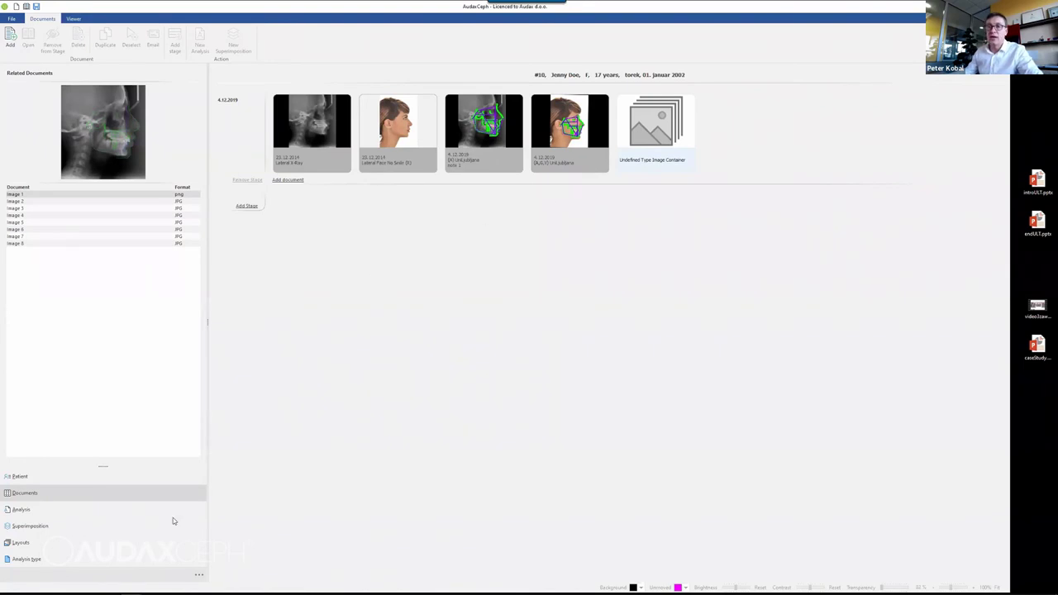
{"action": "left_click", "coordinate": [172, 543]}
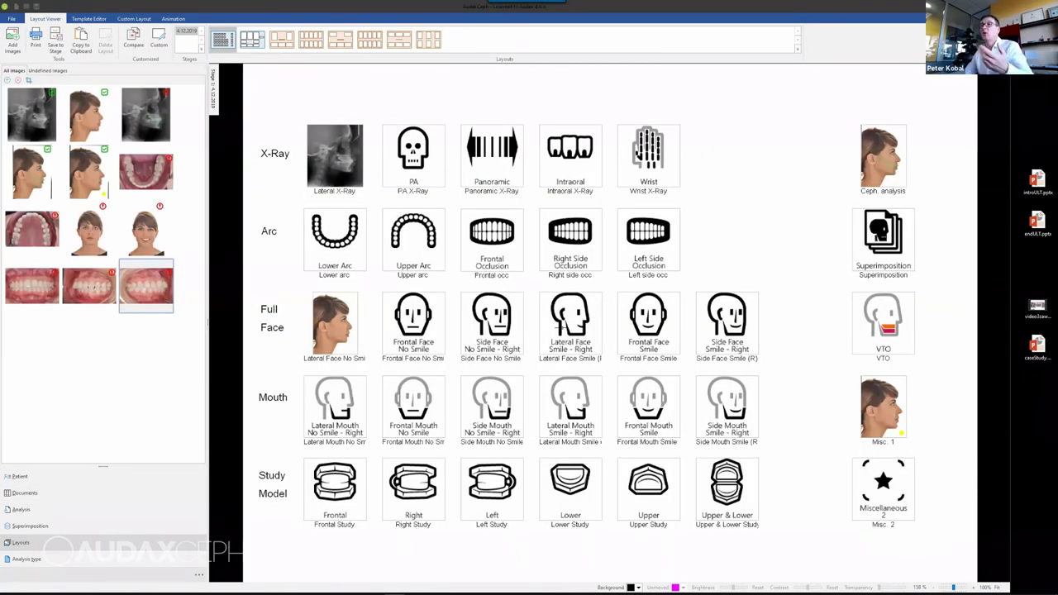
Place the lower and upper arch photos and both frontal face photos (no smile, smile) in their slots
{"action": "left_click_drag", "start_coordinate": [154, 173], "coordinate": [195, 190]}
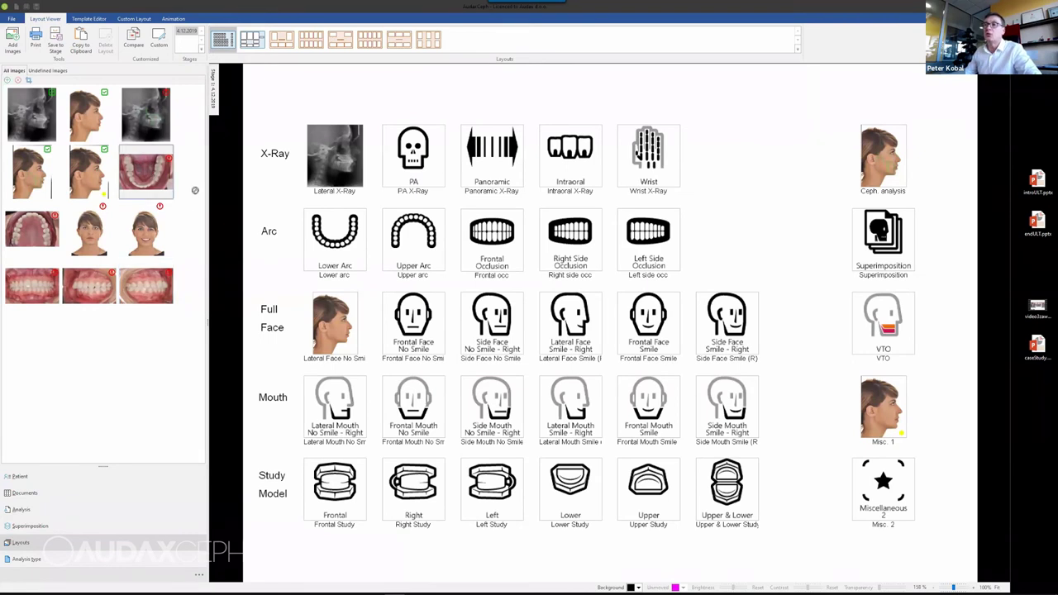
{"action": "left_click", "coordinate": [335, 237]}
{"action": "left_click_drag", "start_coordinate": [31, 229], "coordinate": [412, 236]}
{"action": "left_click", "coordinate": [91, 236]}
{"action": "left_click", "coordinate": [423, 325]}
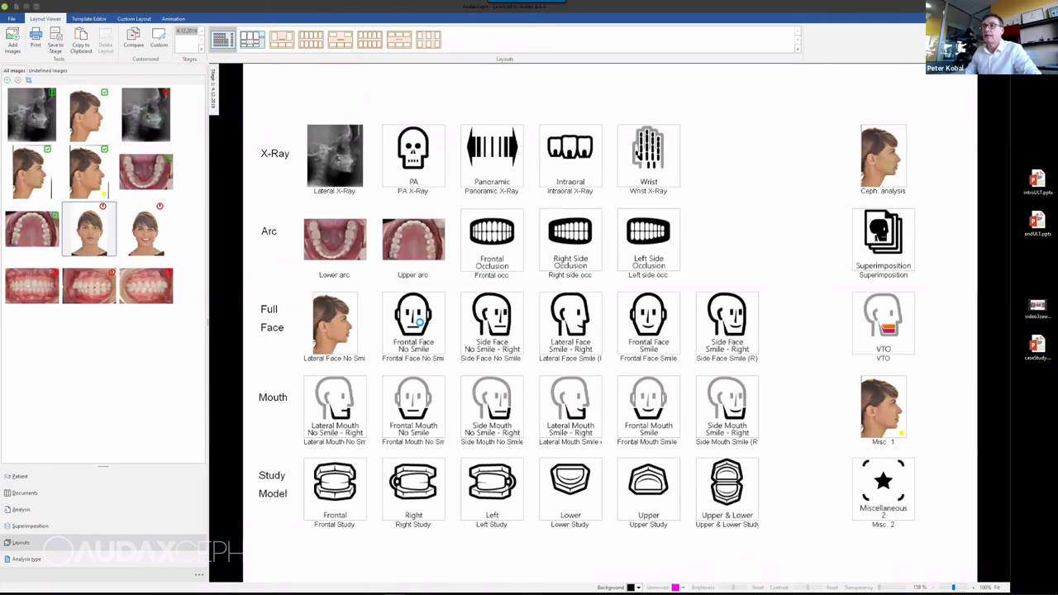
{"action": "left_click", "coordinate": [150, 241]}
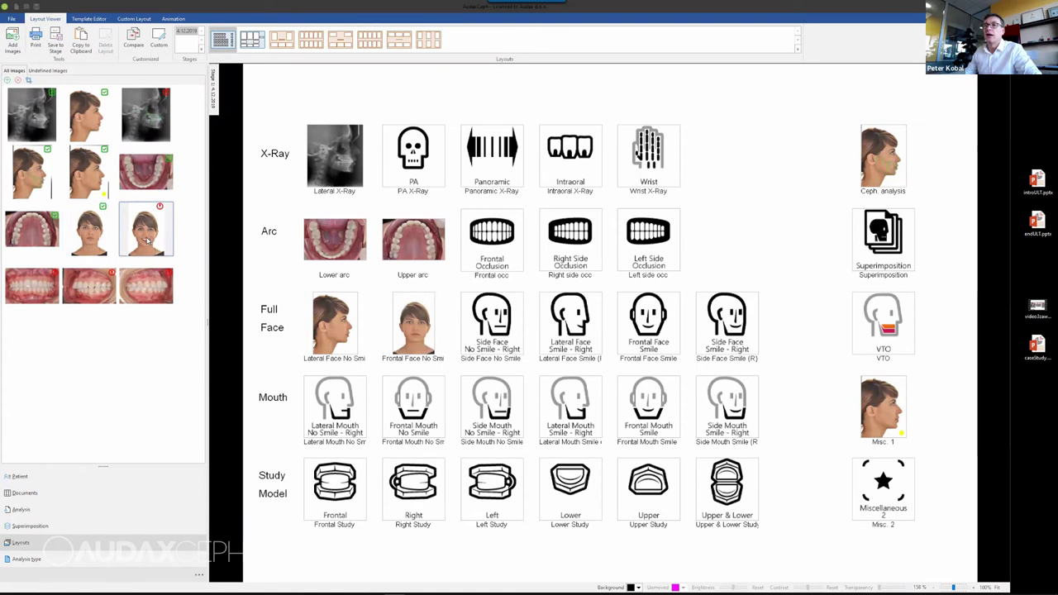
{"action": "left_click", "coordinate": [650, 328]}
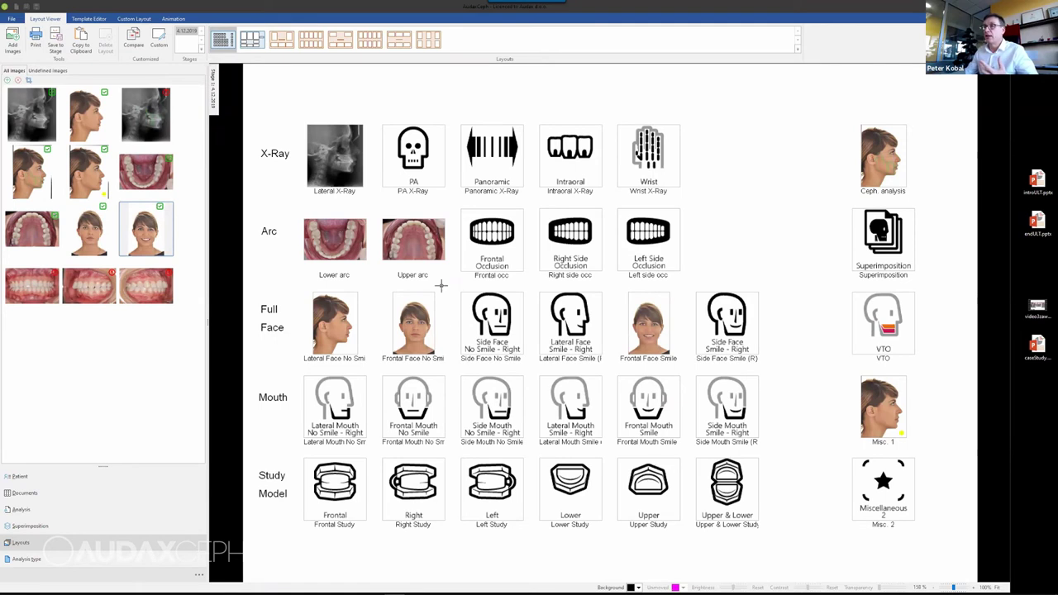
Fill the Frontal, Left Side and Right Side Occlusion slots with the three teeth photos
{"action": "left_click", "coordinate": [40, 294]}
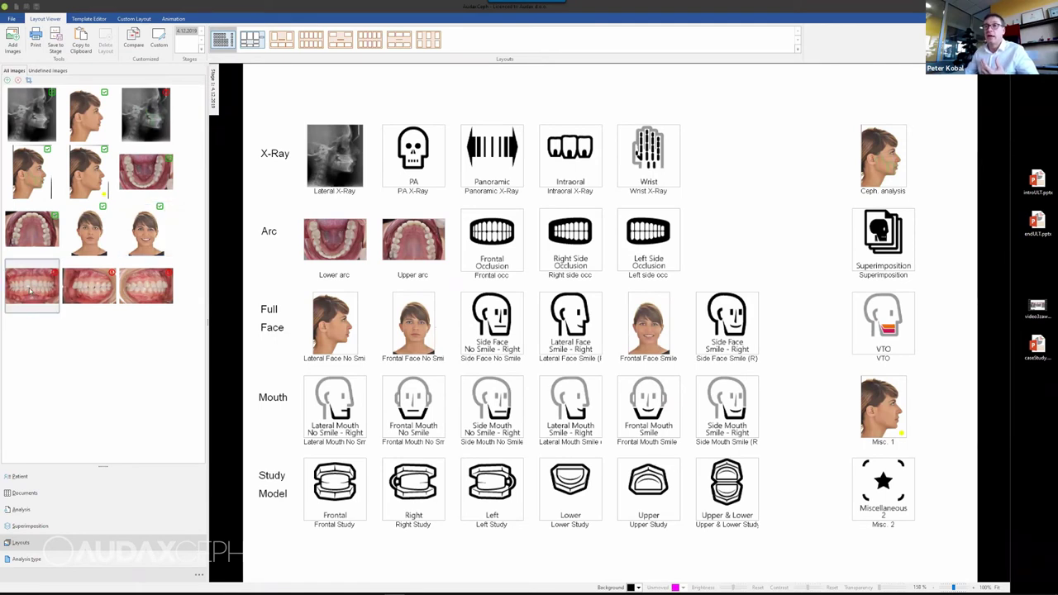
{"action": "left_click", "coordinate": [490, 235]}
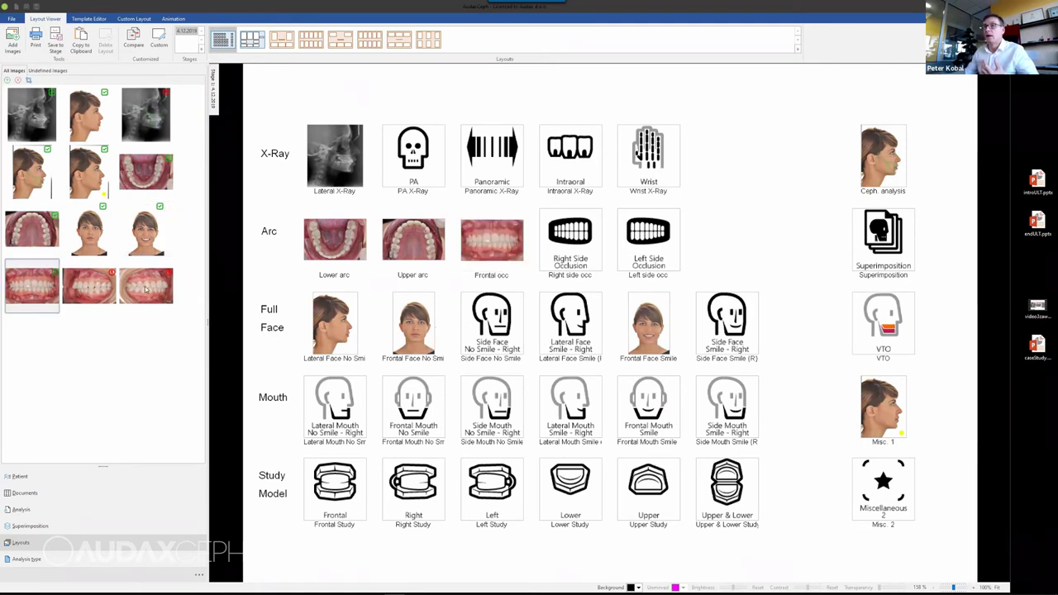
{"action": "left_click", "coordinate": [88, 294]}
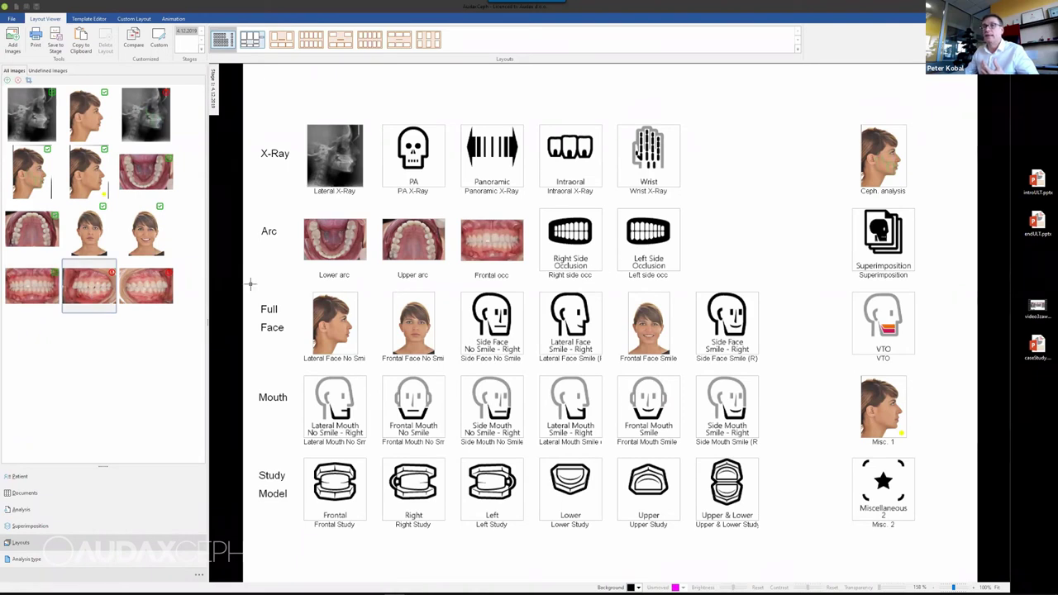
{"action": "left_click", "coordinate": [154, 289]}
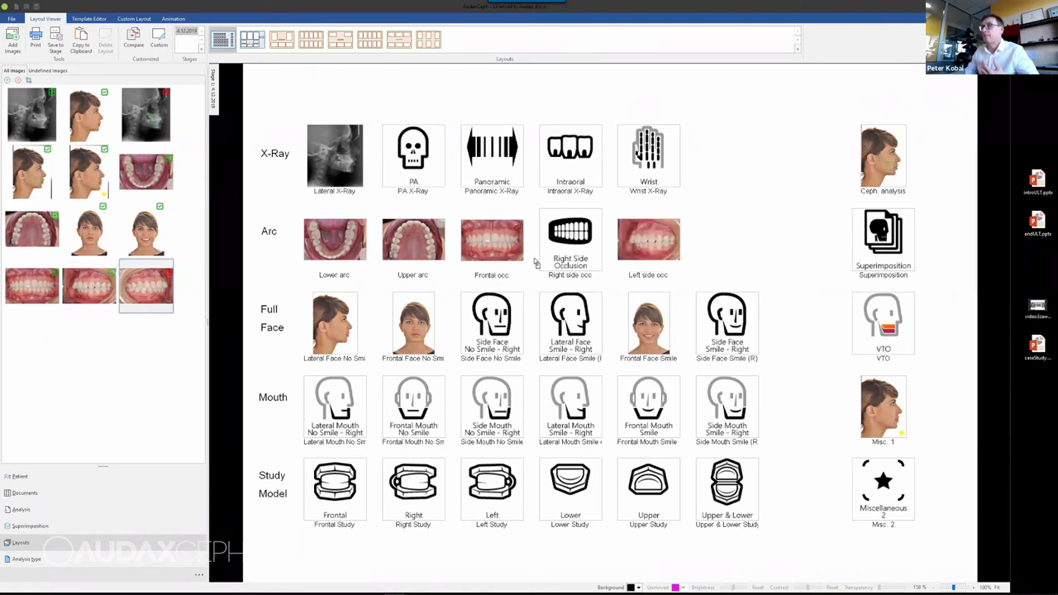
{"action": "left_click", "coordinate": [569, 250]}
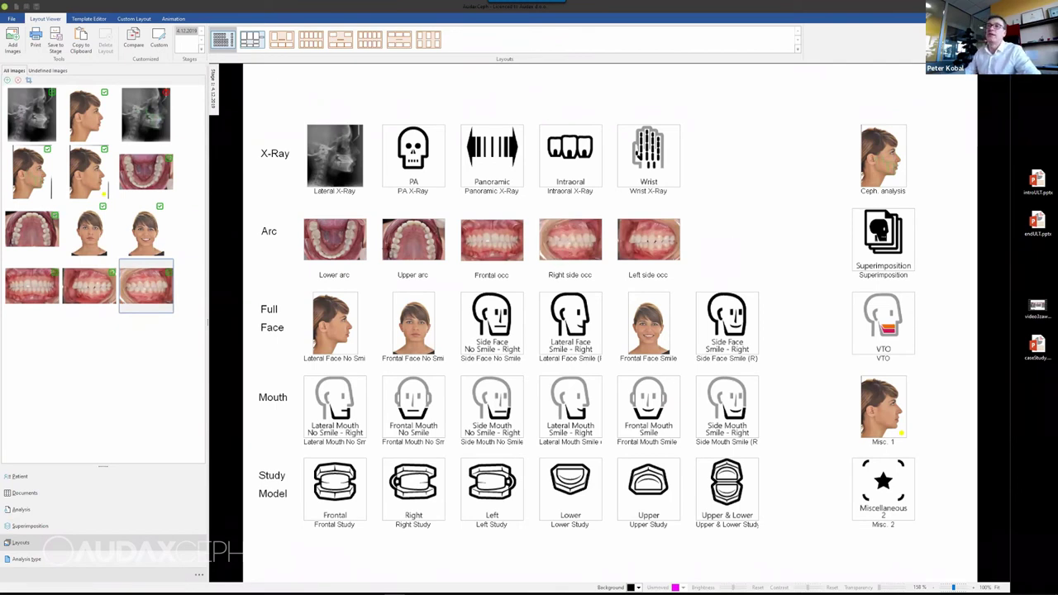
Permanently delete the traced X-ray image from the list and apply the second layout
{"action": "left_click", "coordinate": [150, 116]}
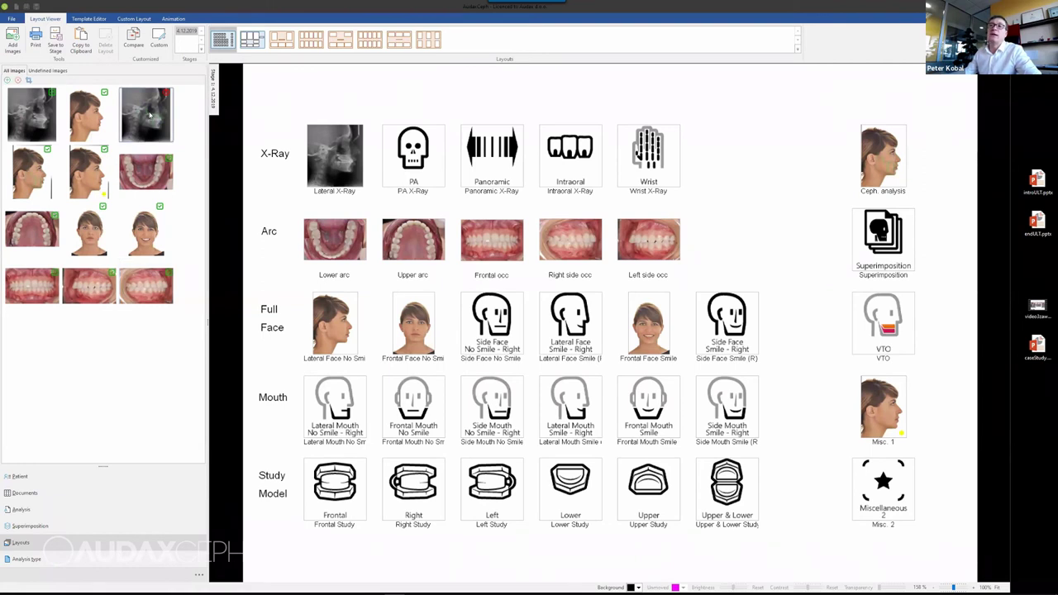
{"action": "right_click", "coordinate": [150, 116]}
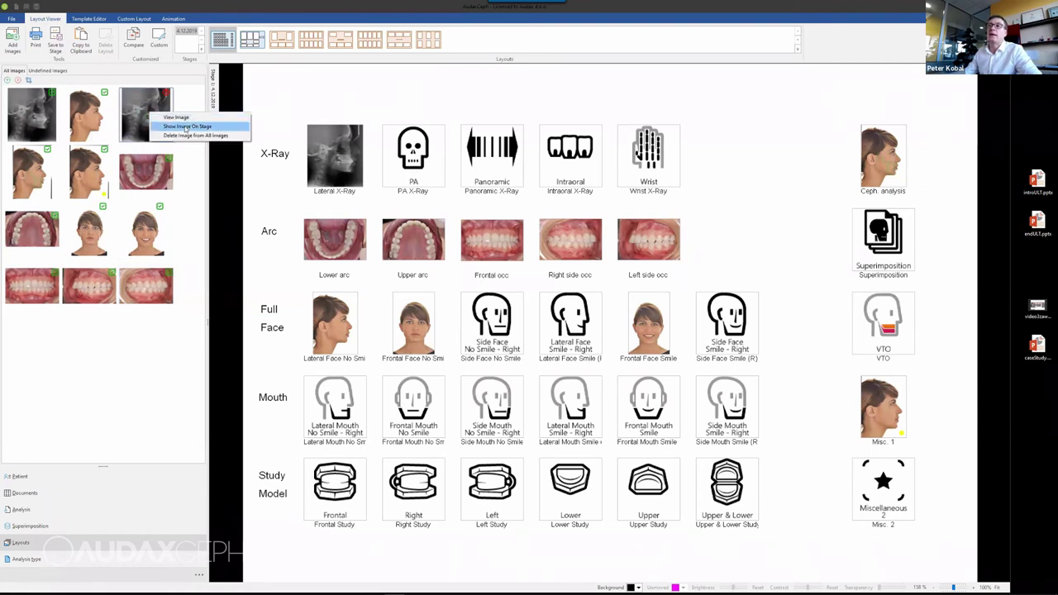
{"action": "left_click", "coordinate": [188, 136]}
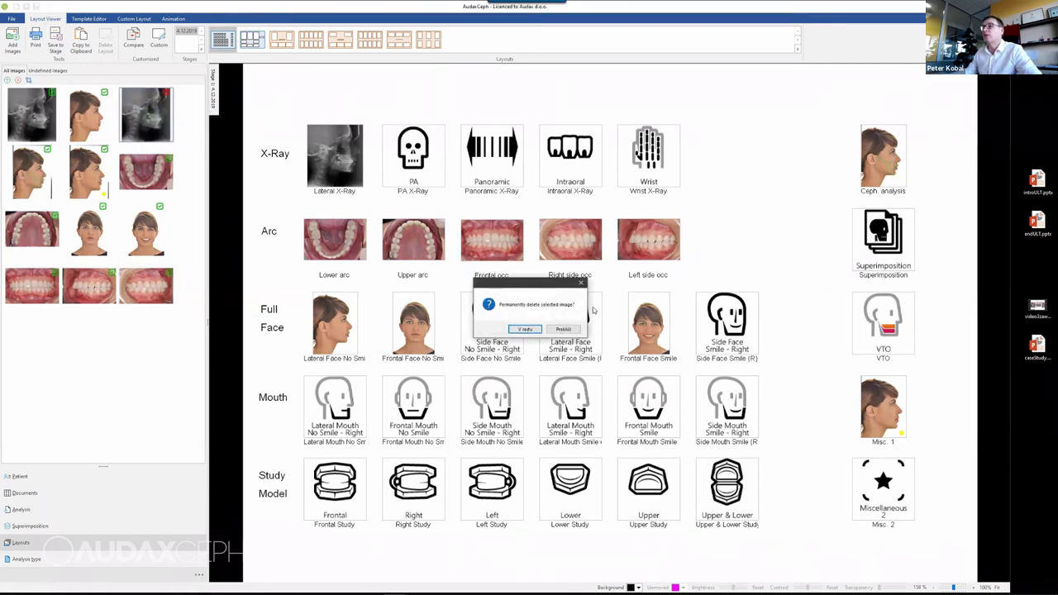
{"action": "left_click", "coordinate": [526, 331]}
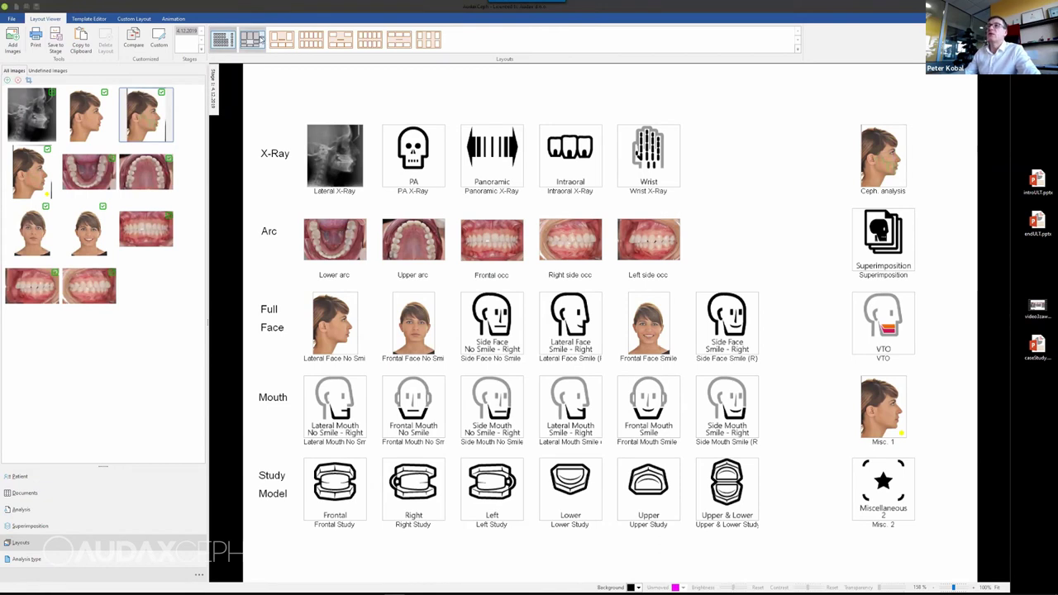
{"action": "left_click", "coordinate": [261, 39]}
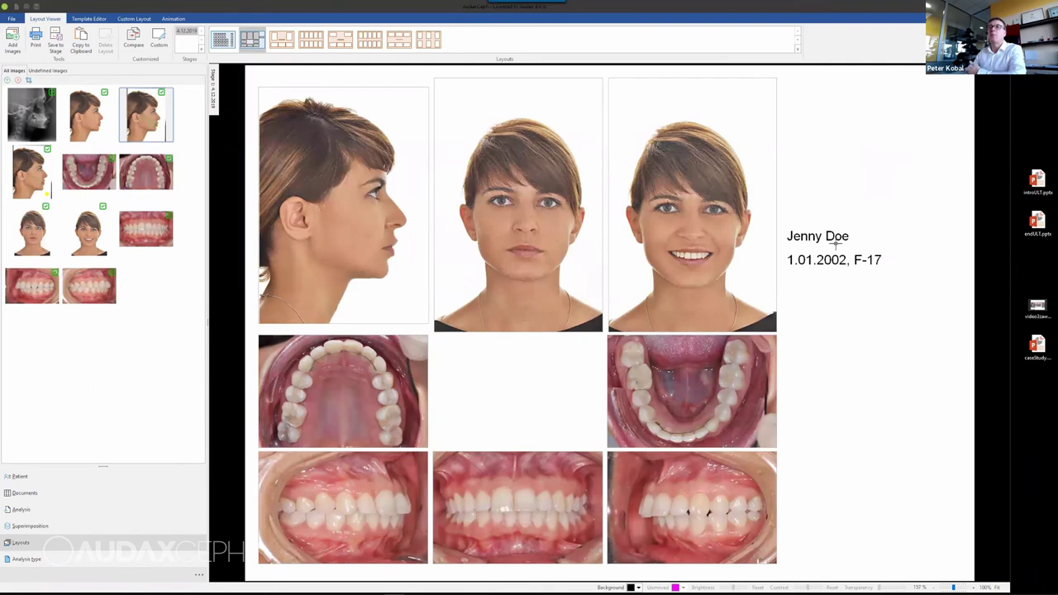
Crop the side-profile photo to a 3:2 rectangle around the head
{"action": "right_click", "coordinate": [338, 178]}
{"action": "left_click", "coordinate": [365, 195]}
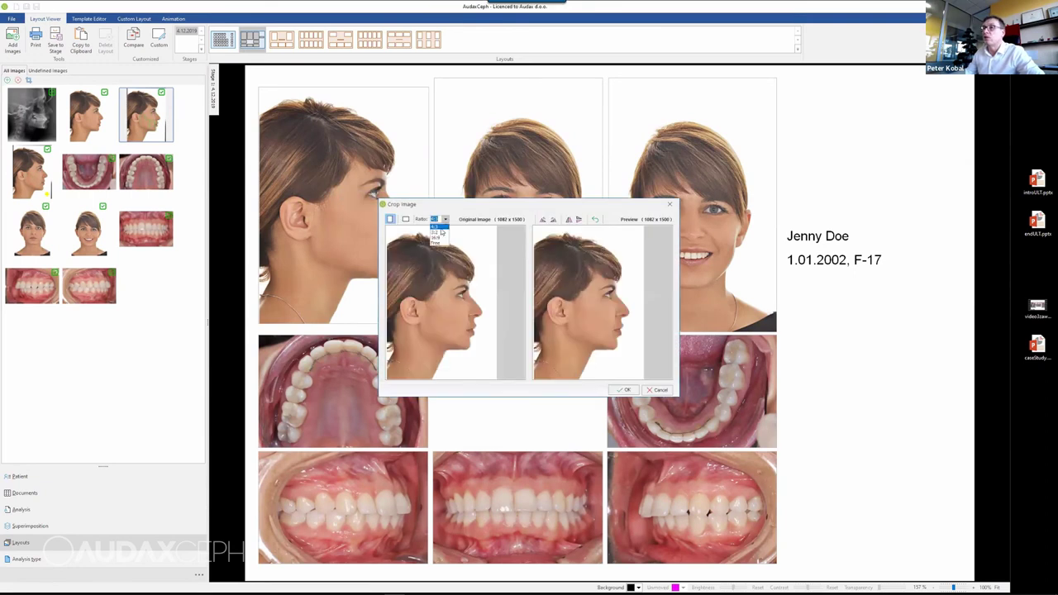
{"action": "left_click_drag", "start_coordinate": [449, 322], "coordinate": [498, 406]}
{"action": "left_click", "coordinate": [622, 391]}
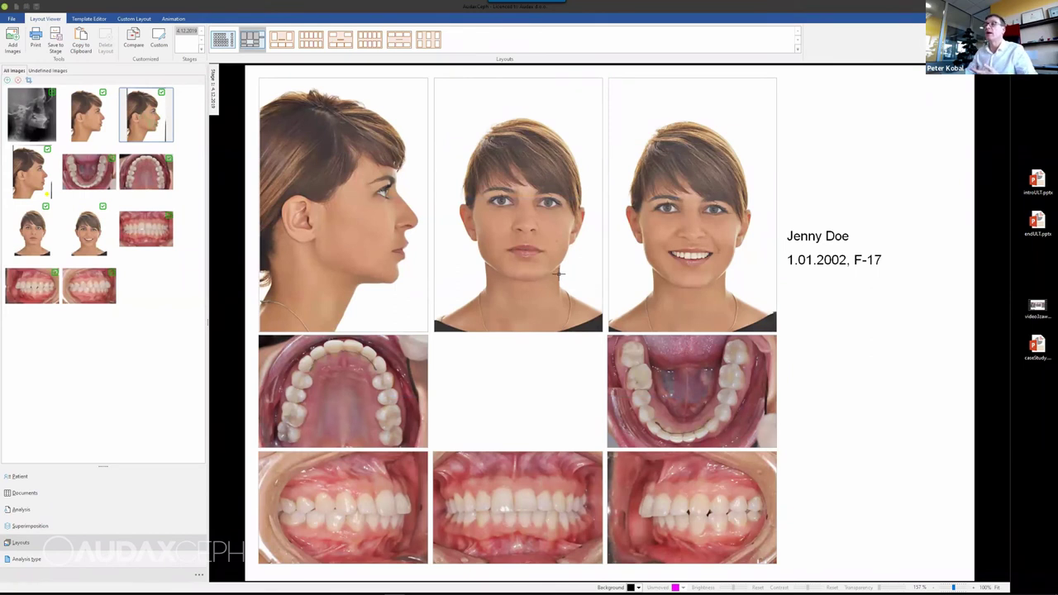
Align the non-smiling frontal photo to the profile anchor by adjusting its top and bottom reference lines
{"action": "right_click", "coordinate": [501, 220]}
{"action": "left_click", "coordinate": [538, 245]}
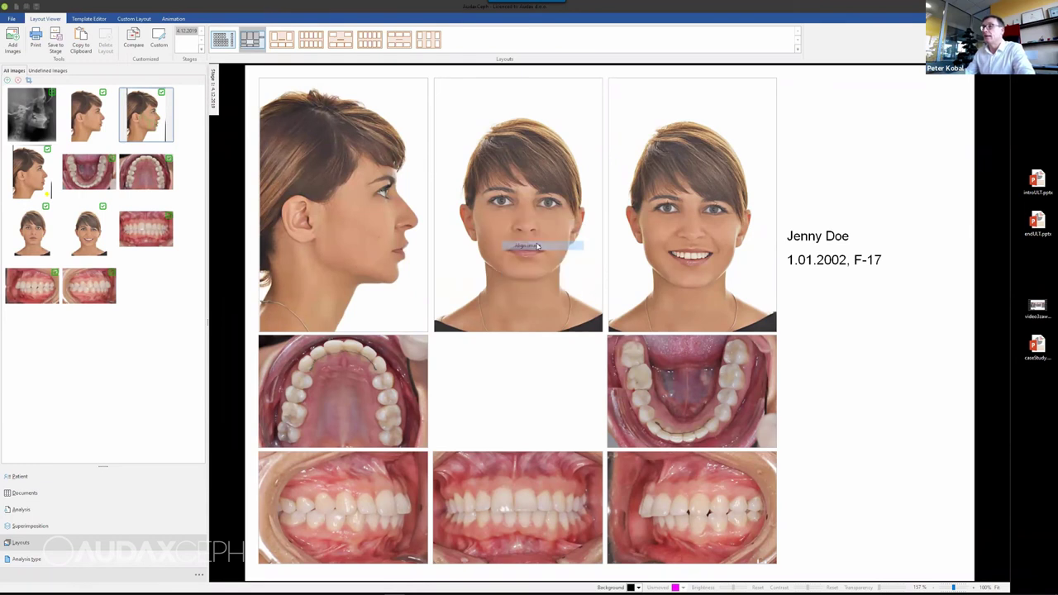
{"action": "left_click", "coordinate": [363, 184]}
{"action": "left_click", "coordinate": [589, 374]}
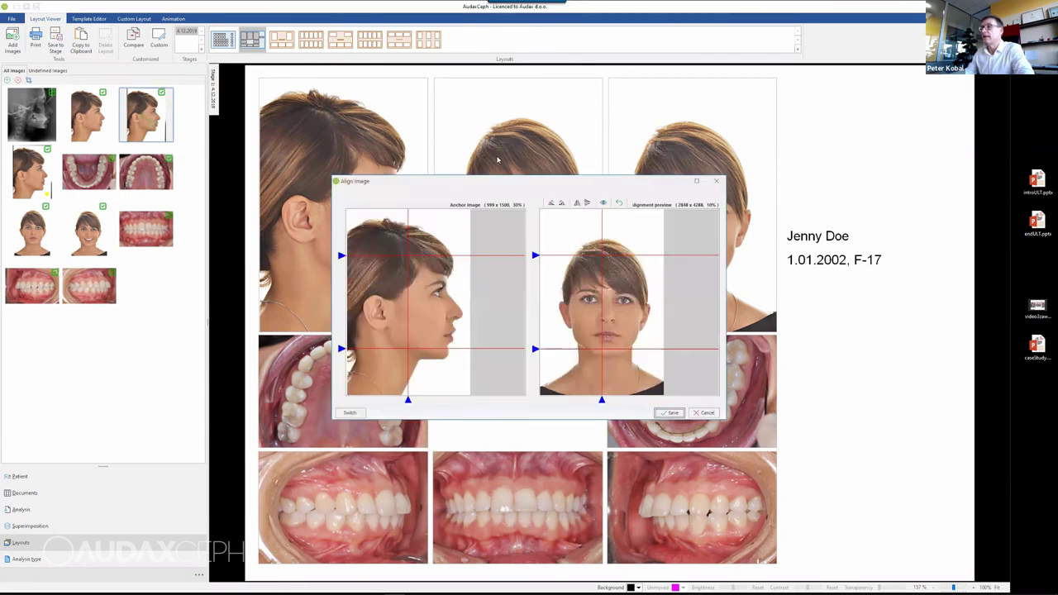
{"action": "left_click_drag", "start_coordinate": [340, 255], "coordinate": [341, 220]}
{"action": "left_click_drag", "start_coordinate": [341, 348], "coordinate": [341, 361]}
{"action": "left_click_drag", "start_coordinate": [535, 349], "coordinate": [537, 359]}
{"action": "left_click_drag", "start_coordinate": [536, 256], "coordinate": [537, 236]}
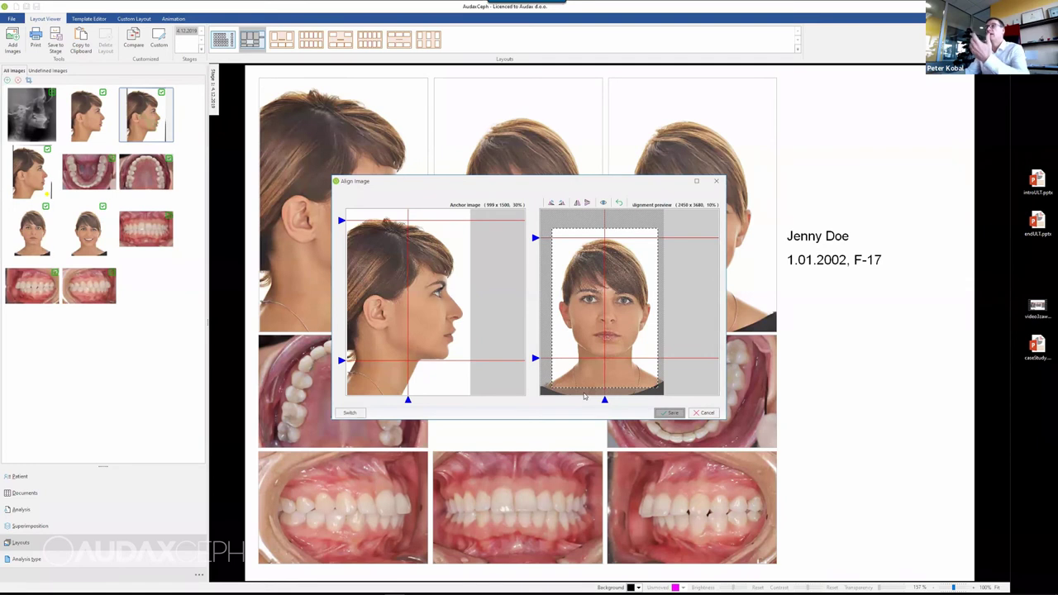
{"action": "key", "text": "Escape"}
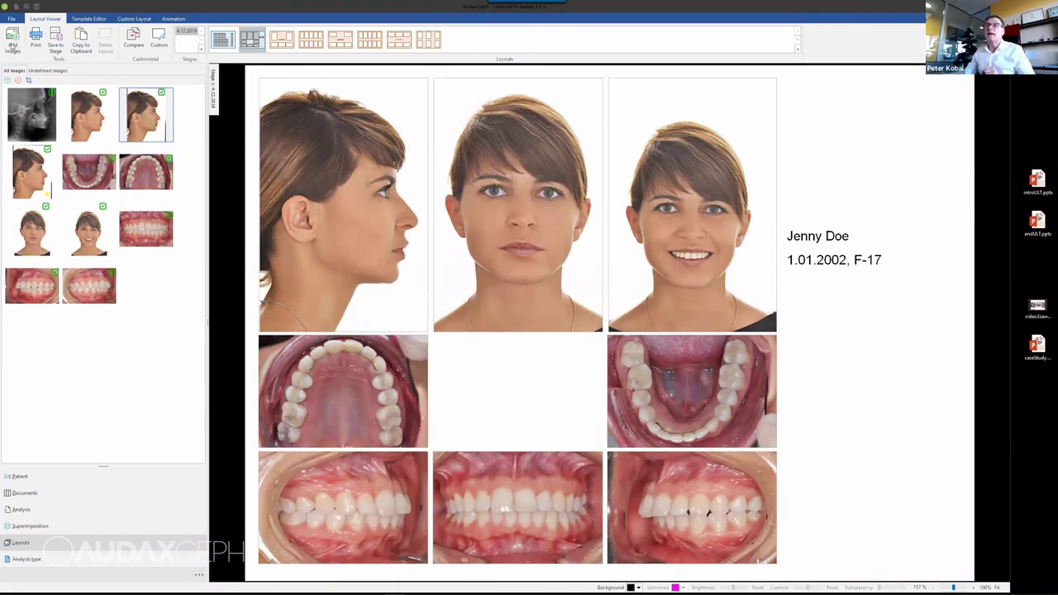
Save the photo layout to the stage and return to the Documents page
{"action": "left_click", "coordinate": [55, 39]}
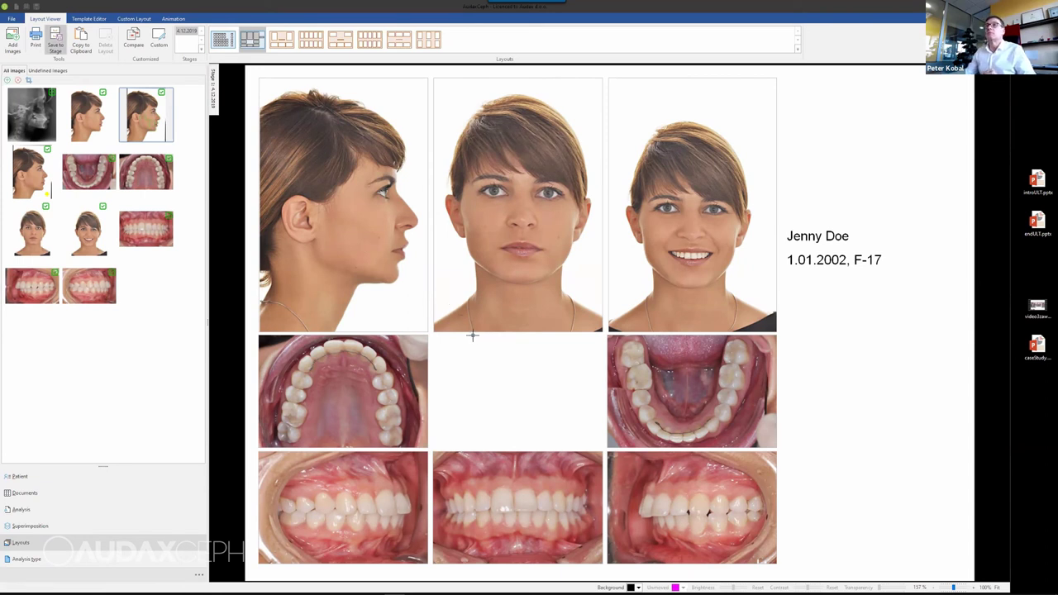
{"action": "left_click", "coordinate": [48, 496]}
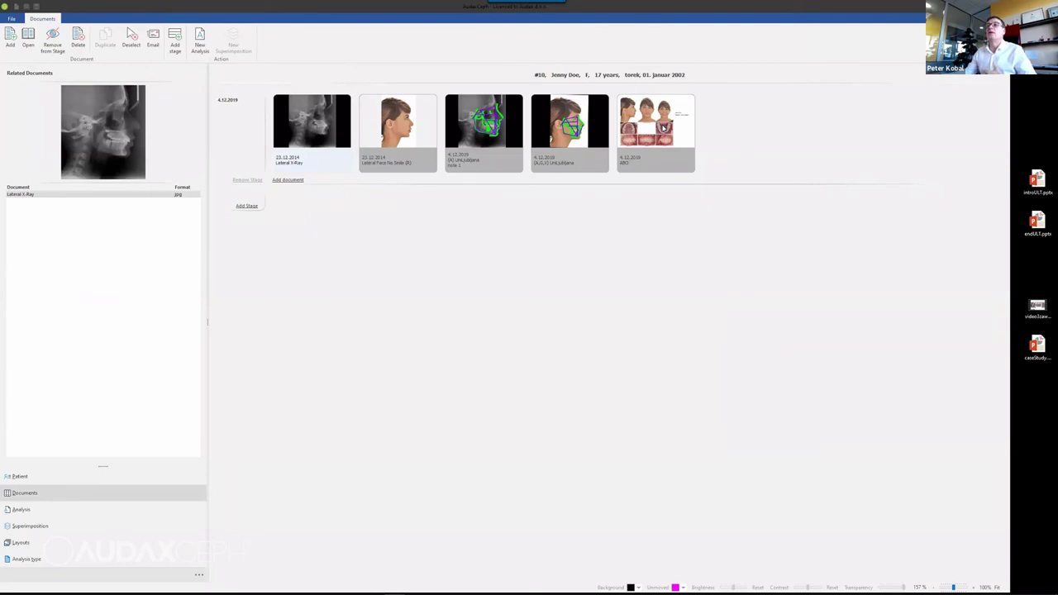
Browse the ABO layout's related photos and drag Lower arc into the 4.12.2019 stage
{"action": "left_click", "coordinate": [664, 122]}
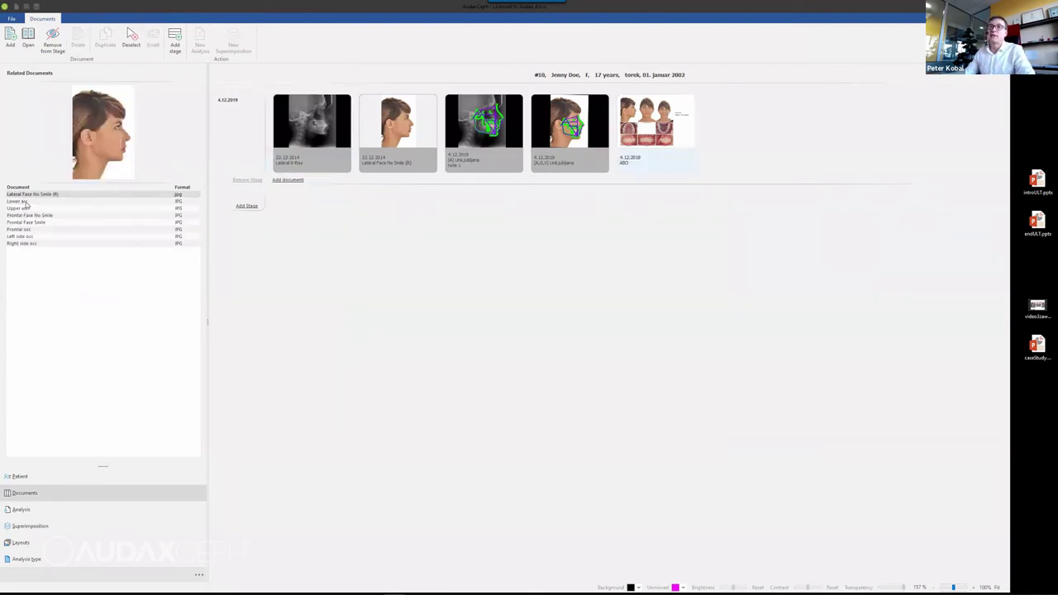
{"action": "left_click", "coordinate": [27, 208]}
{"action": "left_click", "coordinate": [37, 217]}
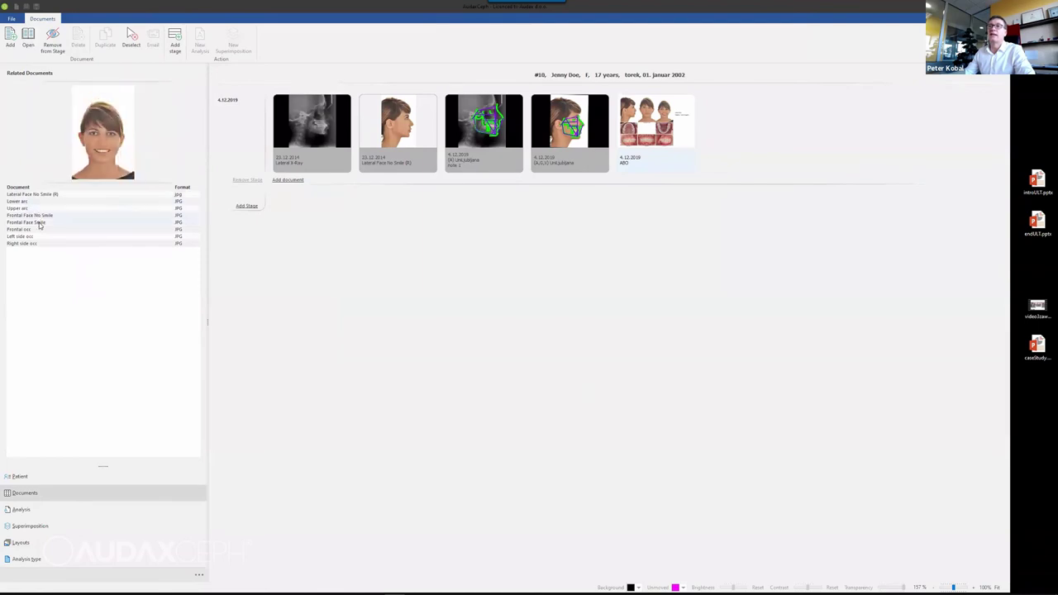
{"action": "left_click", "coordinate": [45, 203]}
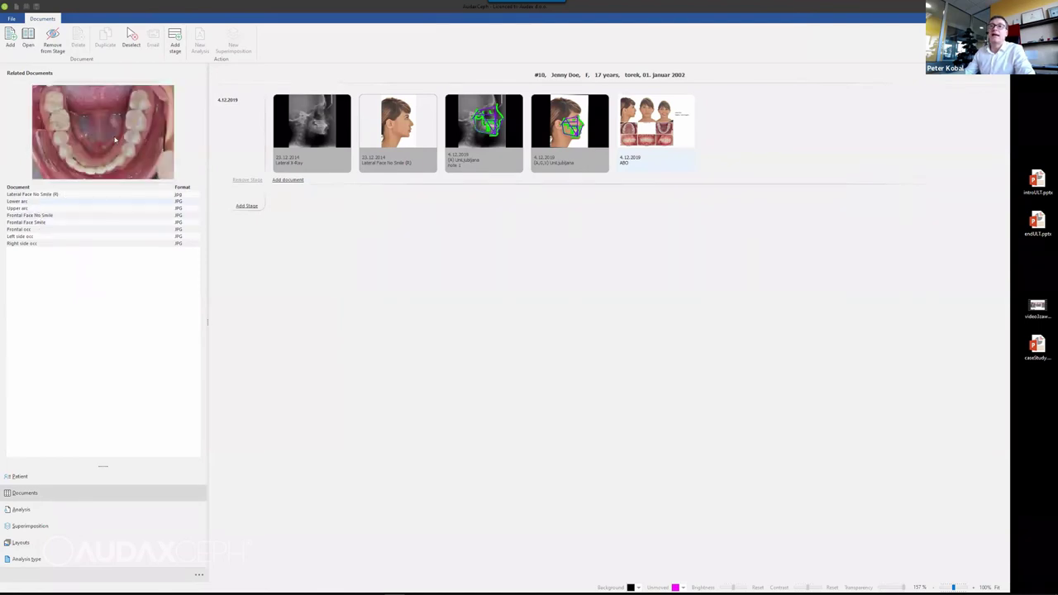
{"action": "left_click_drag", "start_coordinate": [726, 143], "coordinate": [726, 143]}
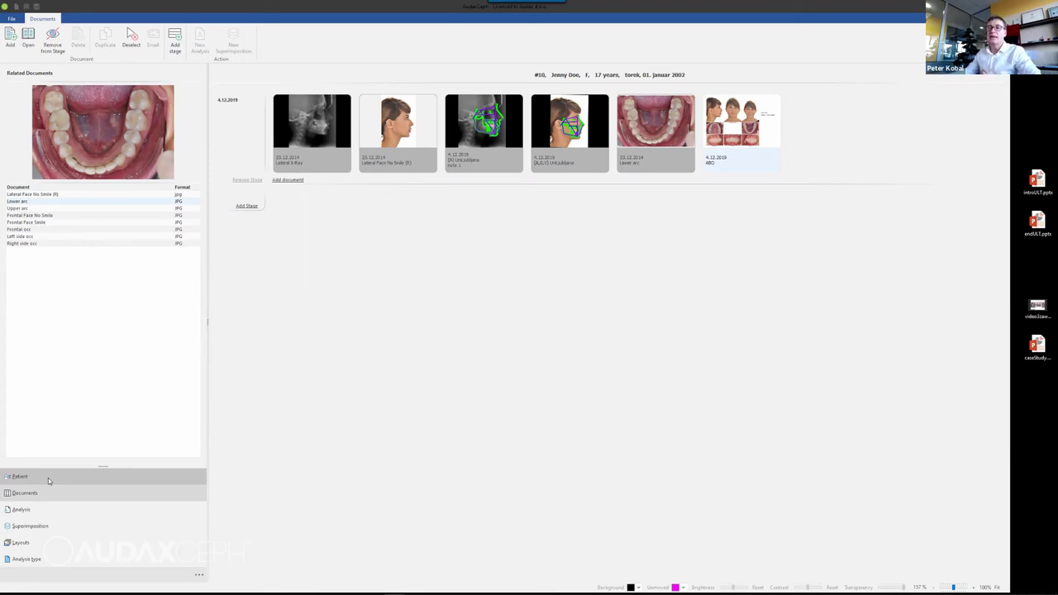
{"action": "left_click", "coordinate": [48, 478]}
Open another patient's documents and preview the 2017 Ricketts NBa (CC) and NBa (N) traces
{"action": "left_click", "coordinate": [33, 118]}
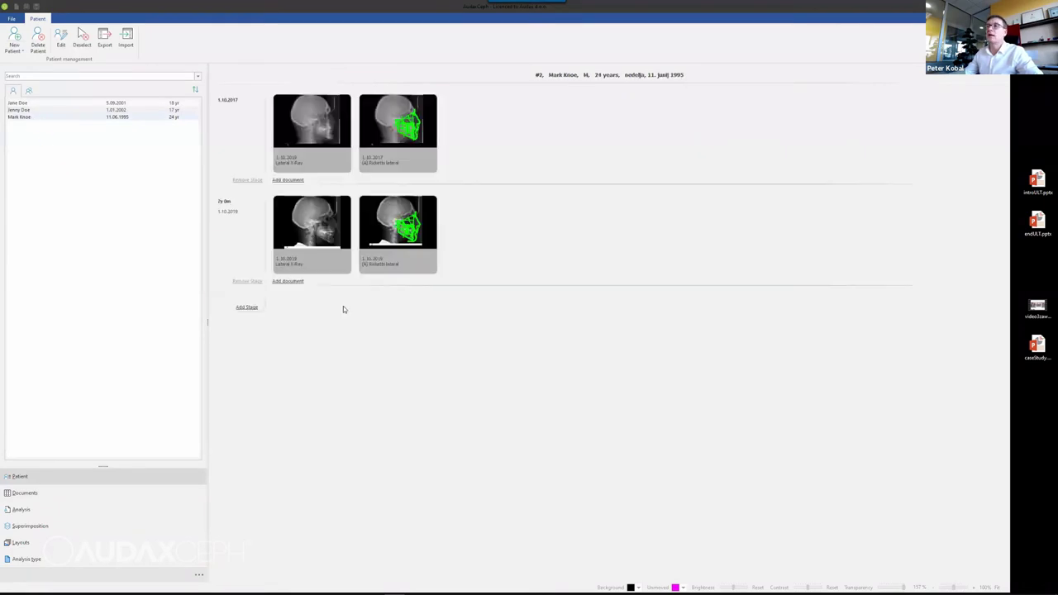
{"action": "left_click", "coordinate": [405, 232]}
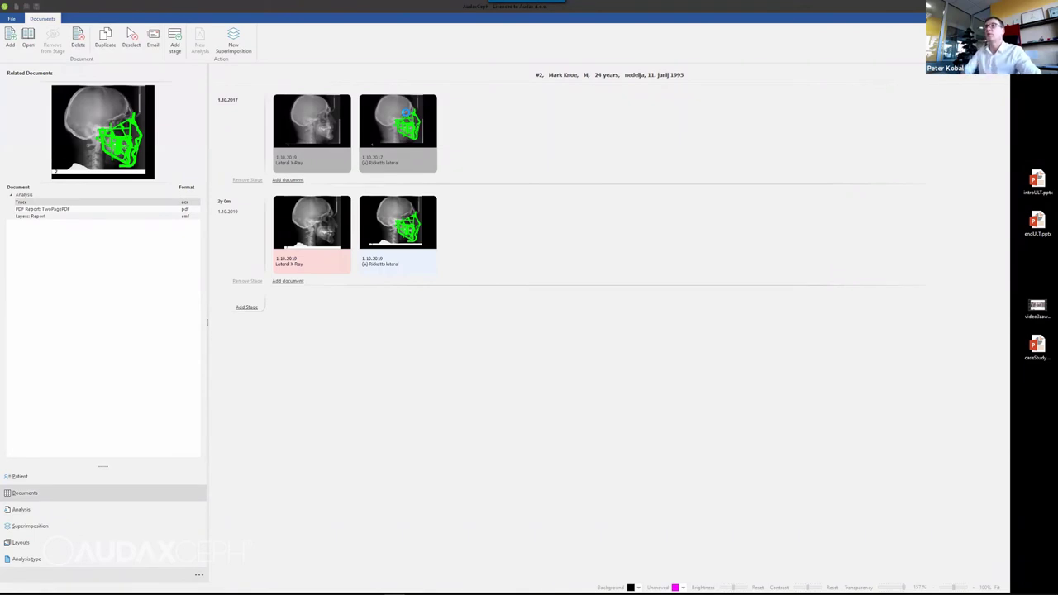
{"action": "left_click", "coordinate": [404, 112]}
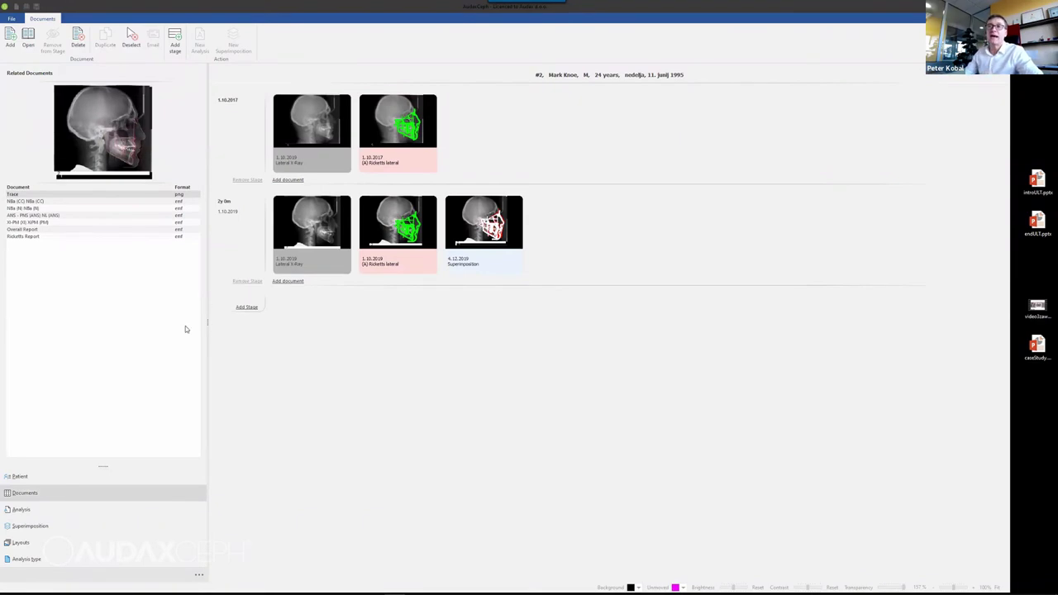
{"action": "left_click", "coordinate": [47, 202]}
{"action": "left_click", "coordinate": [48, 208]}
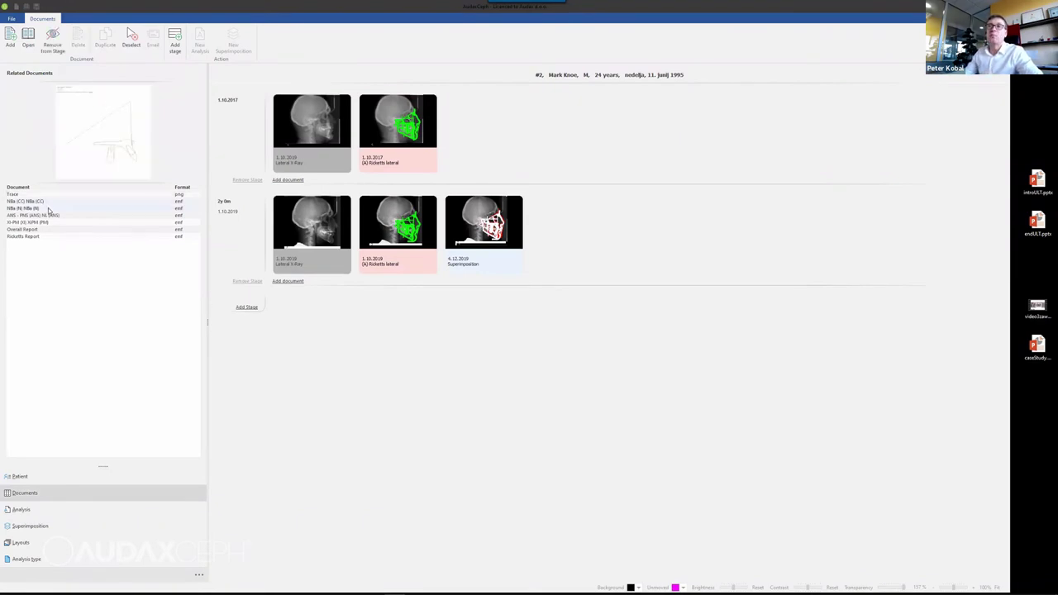
View the ANS - PNS and Ricketts Report tracings, then open the 2017–2019 superimposition
{"action": "double_click", "coordinate": [56, 213]}
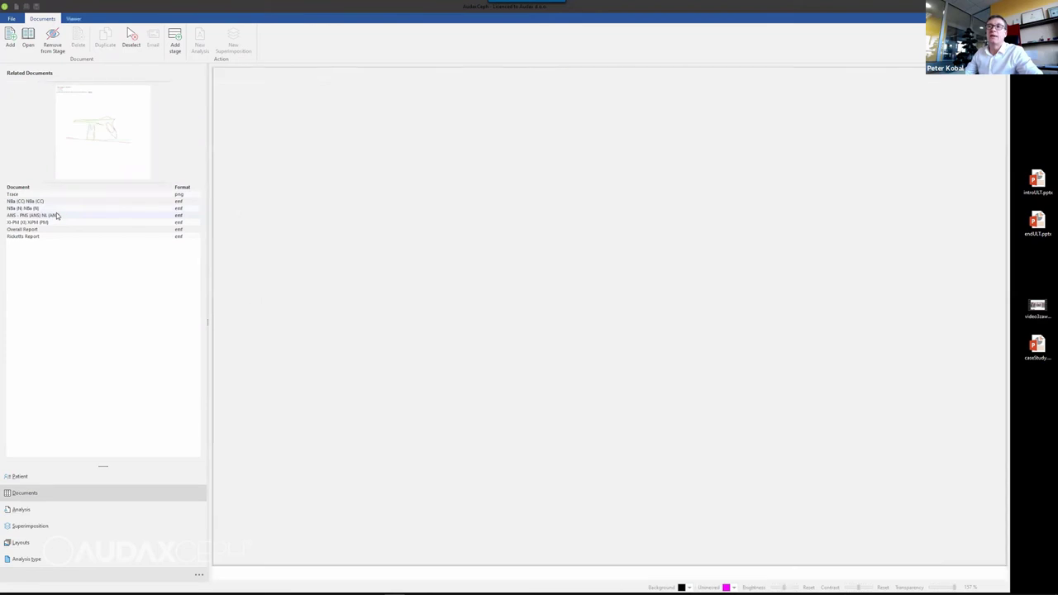
{"action": "double_click", "coordinate": [53, 237]}
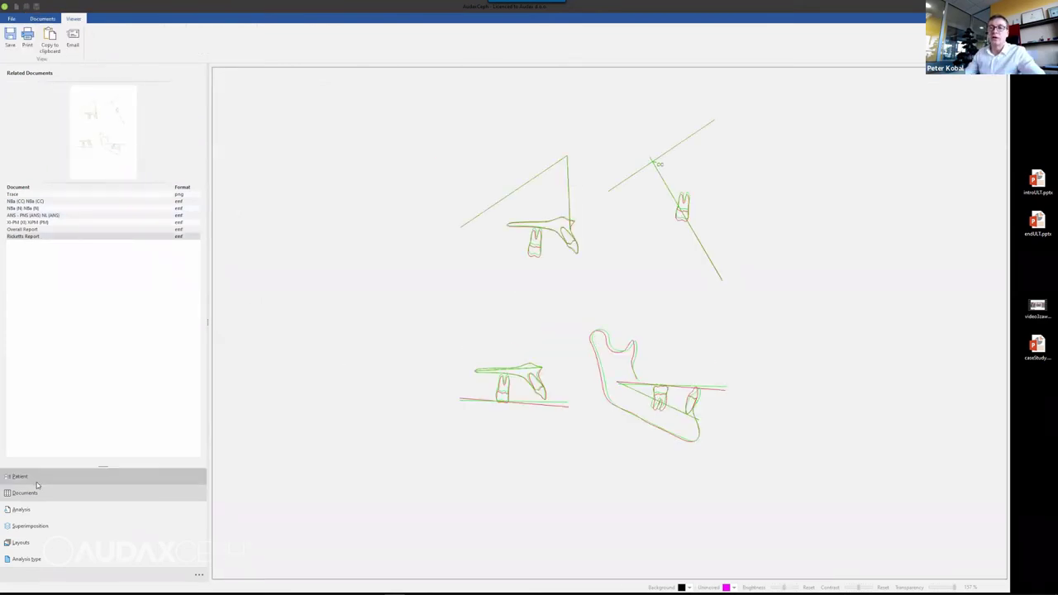
{"action": "left_click", "coordinate": [43, 18]}
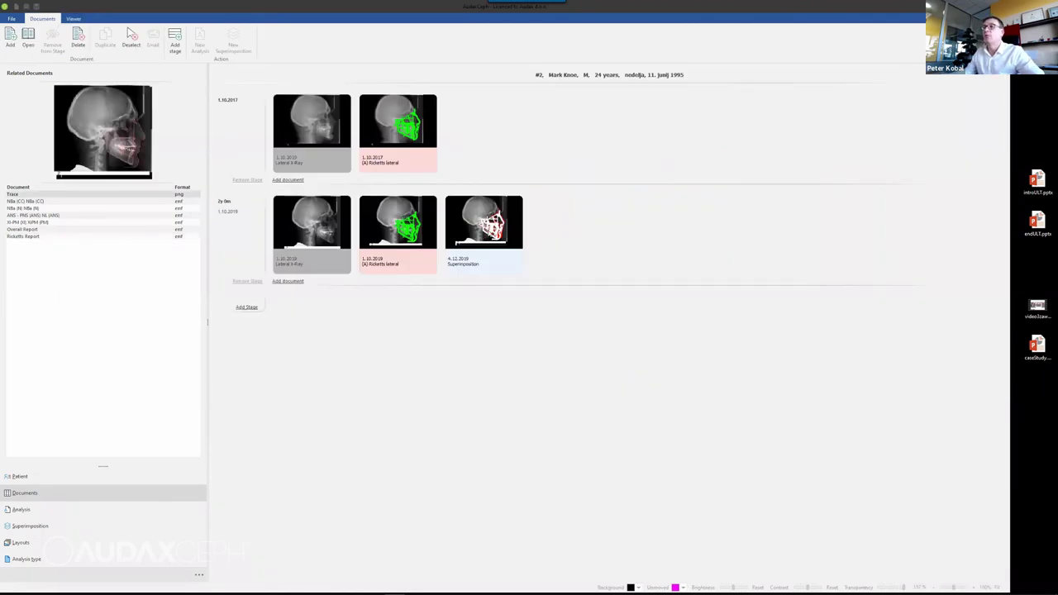
{"action": "double_click", "coordinate": [484, 223]}
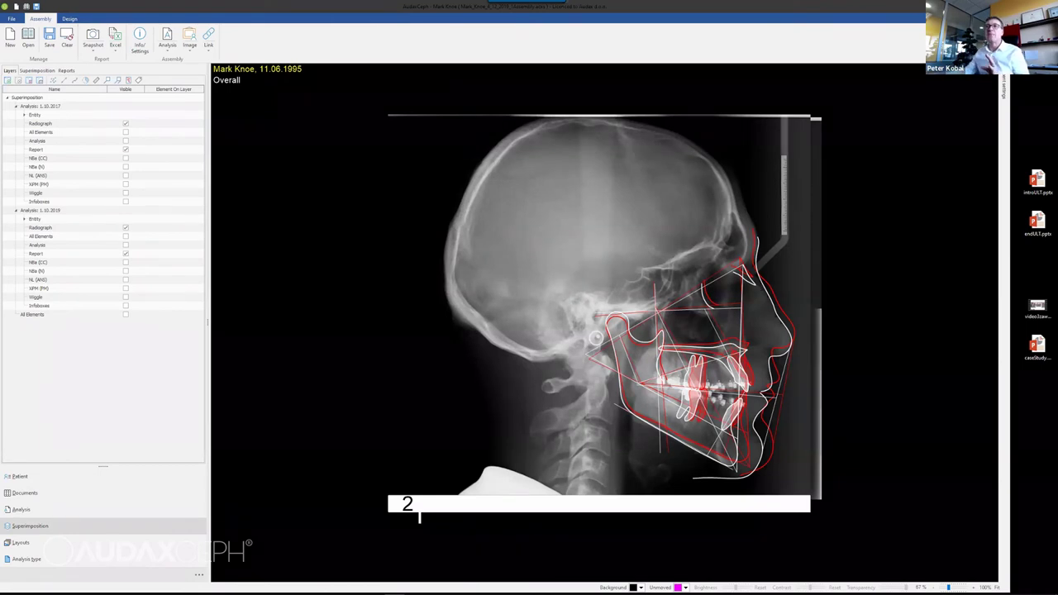
Untick the Report layer for both the 2017 and 2019 analyses, then start Link
{"action": "left_click", "coordinate": [37, 70]}
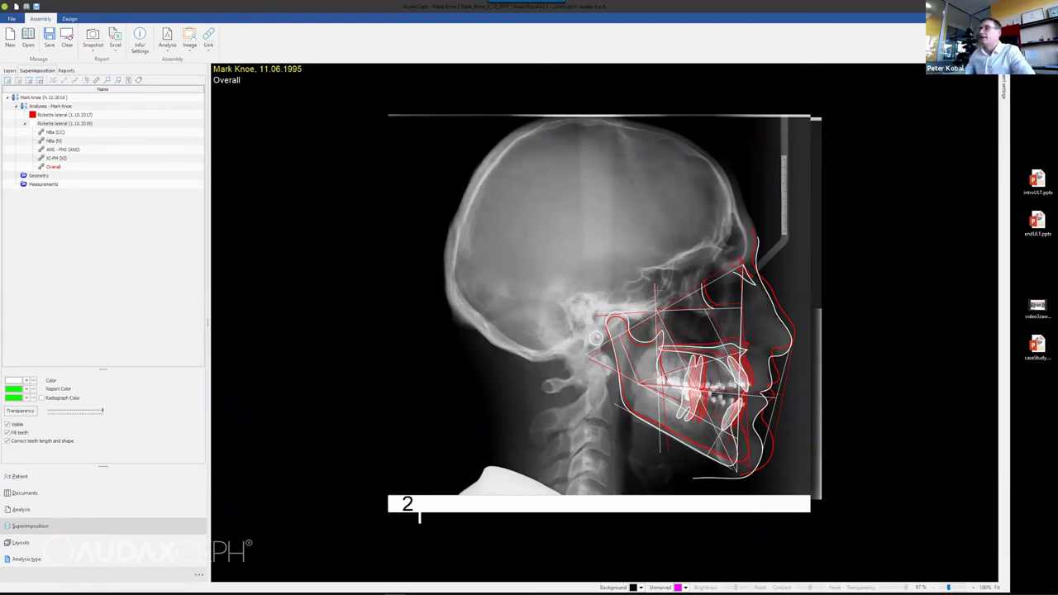
{"action": "left_click", "coordinate": [10, 70]}
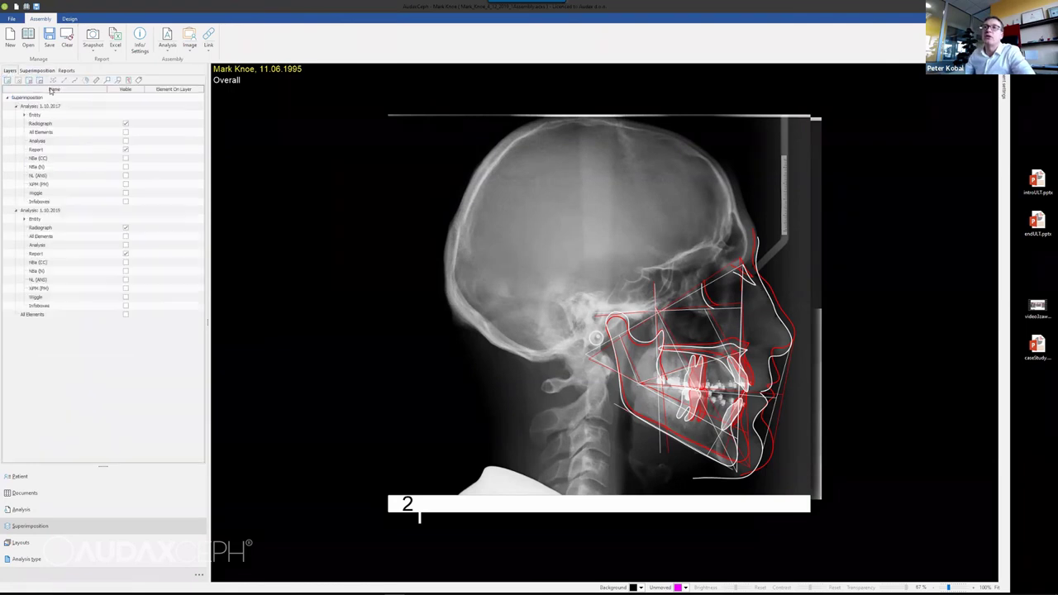
{"action": "left_click", "coordinate": [125, 149]}
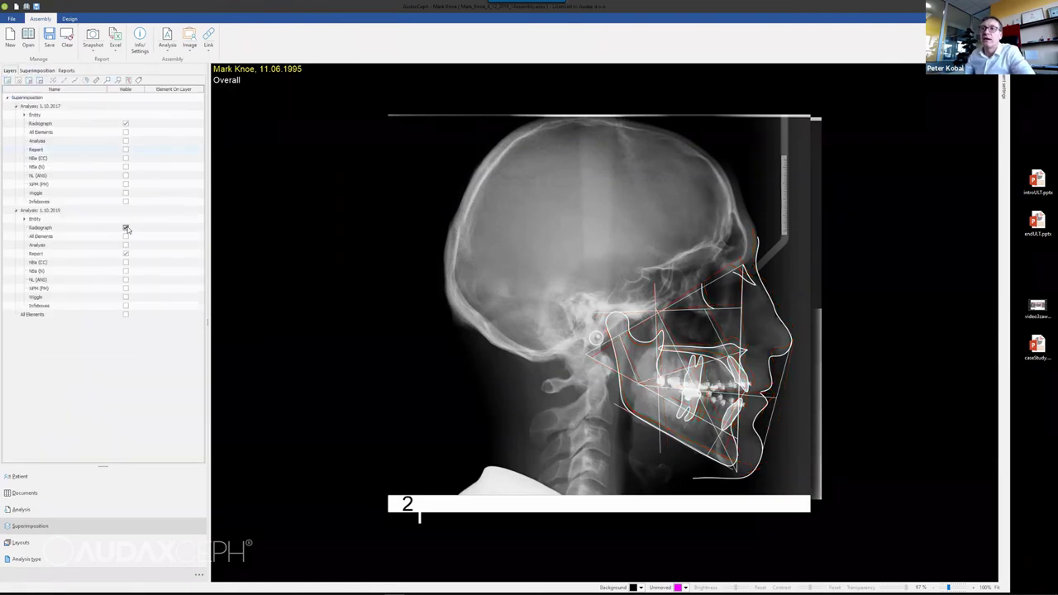
{"action": "left_click", "coordinate": [126, 254]}
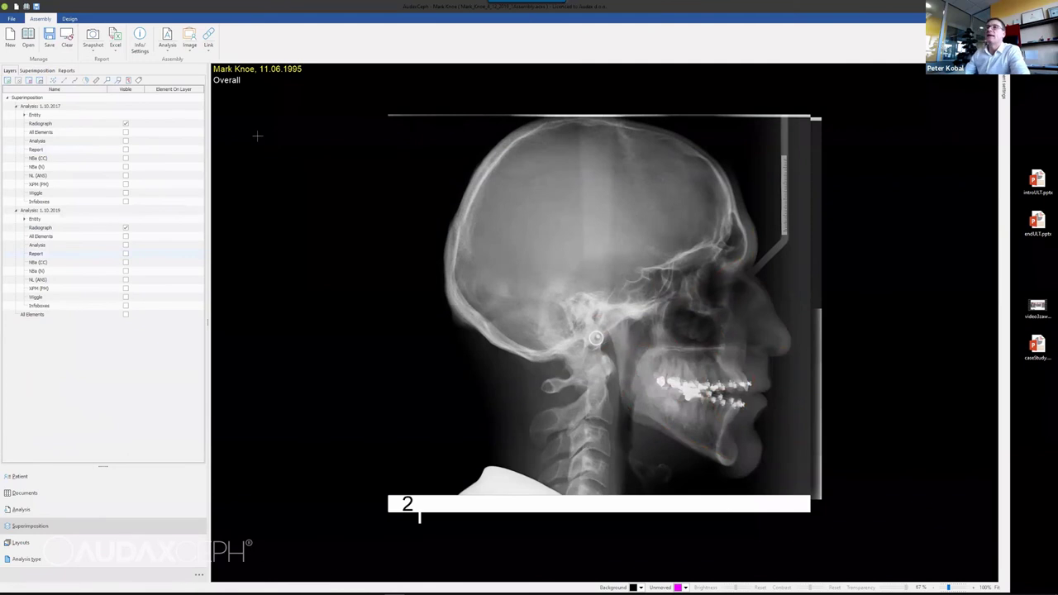
{"action": "left_click", "coordinate": [210, 36]}
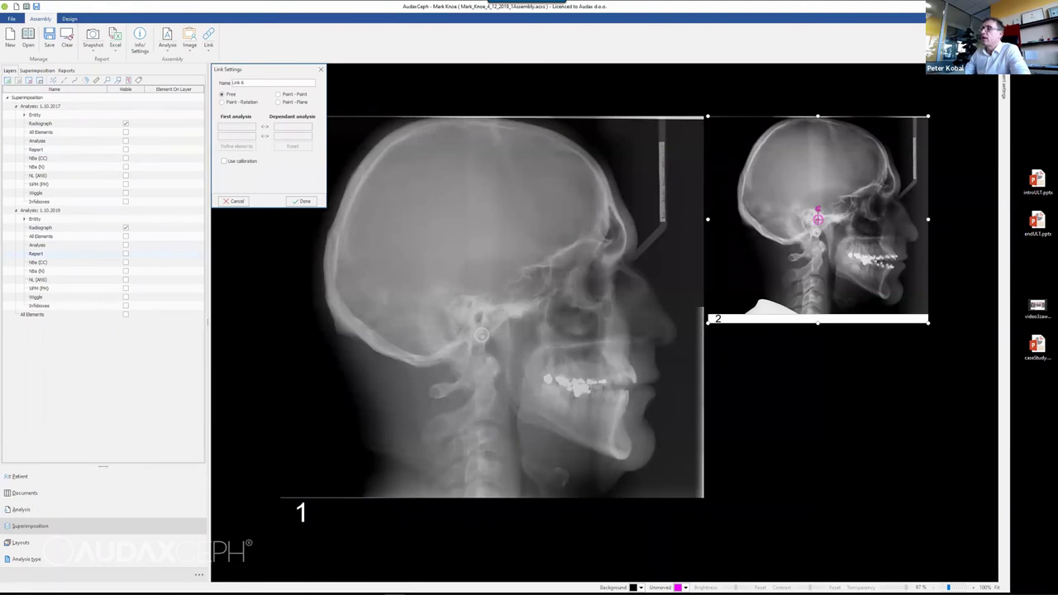
Scale both radiographs by their calibration and nudge radiograph 2 slightly left and down
{"action": "left_click", "coordinate": [225, 162]}
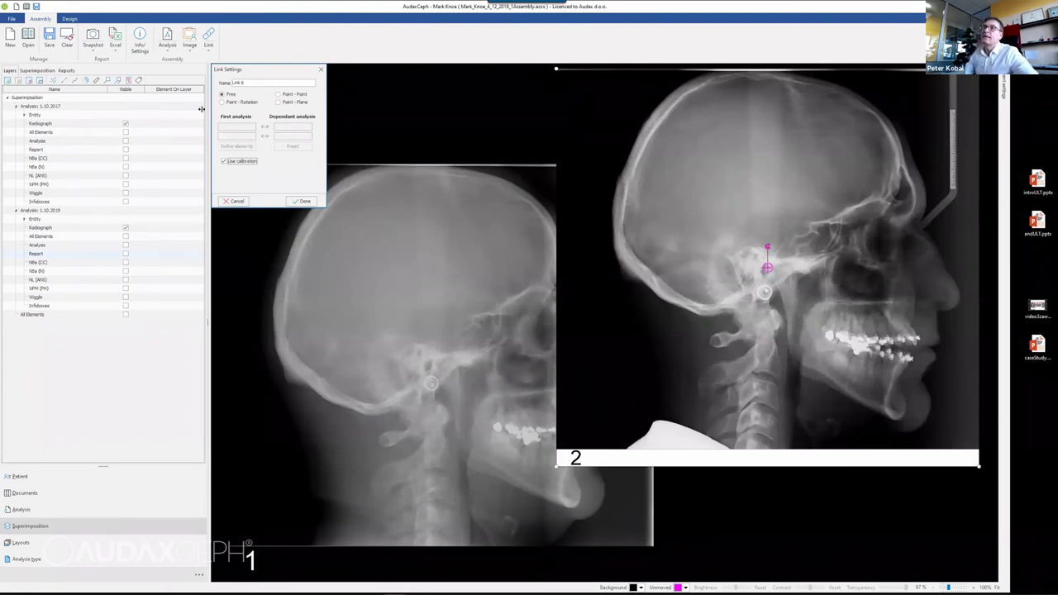
{"action": "mouse_move", "coordinate": [875, 161]}
{"action": "left_mouse_down"}
{"action": "mouse_move", "coordinate": [790, 174]}
{"action": "mouse_move", "coordinate": [871, 169]}
{"action": "left_mouse_up"}
{"action": "scroll", "coordinate": [830, 241], "scroll_direction": "up", "scroll_amount": 5}
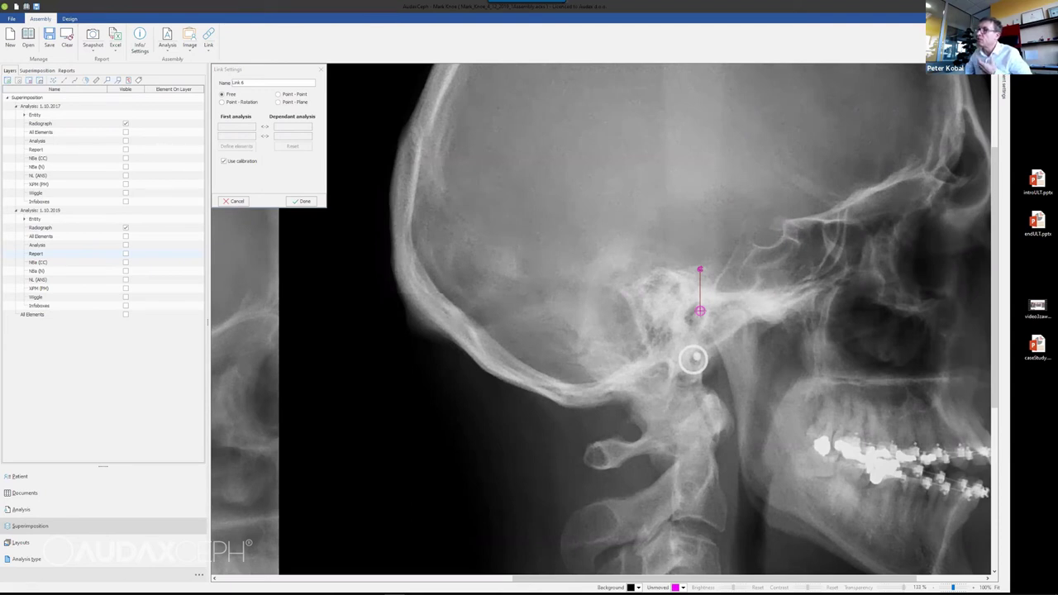
Move the magenta link marker, slide radiograph 2 to partly overlap radiograph 1, and show the superimposition tree
{"action": "mouse_move", "coordinate": [700, 311]}
{"action": "left_mouse_down"}
{"action": "mouse_move", "coordinate": [769, 230]}
{"action": "mouse_move", "coordinate": [794, 237]}
{"action": "mouse_move", "coordinate": [783, 232]}
{"action": "left_mouse_up"}
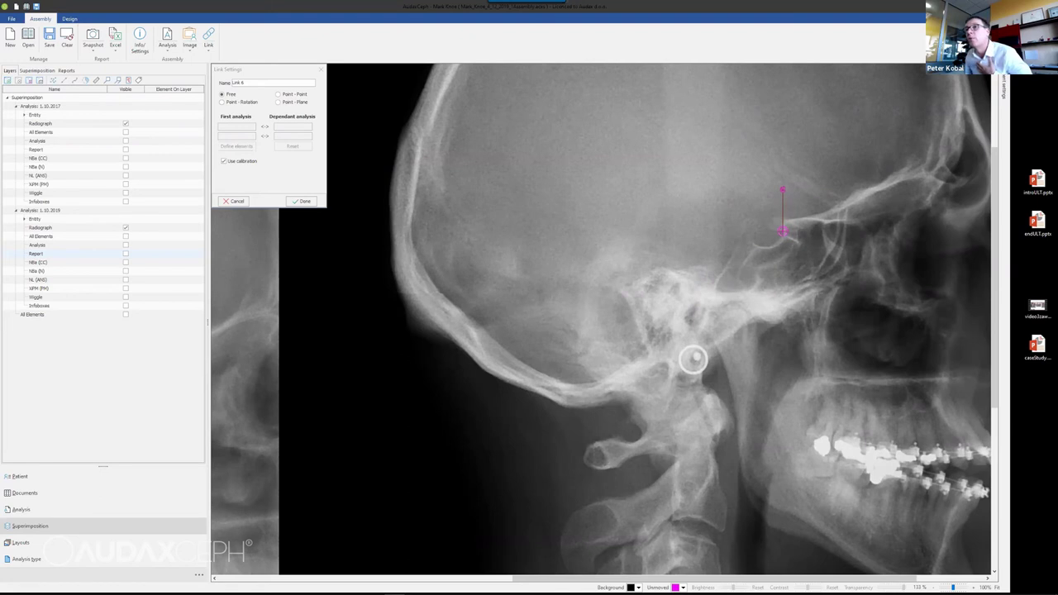
{"action": "scroll", "coordinate": [837, 335], "scroll_direction": "down", "scroll_amount": 4}
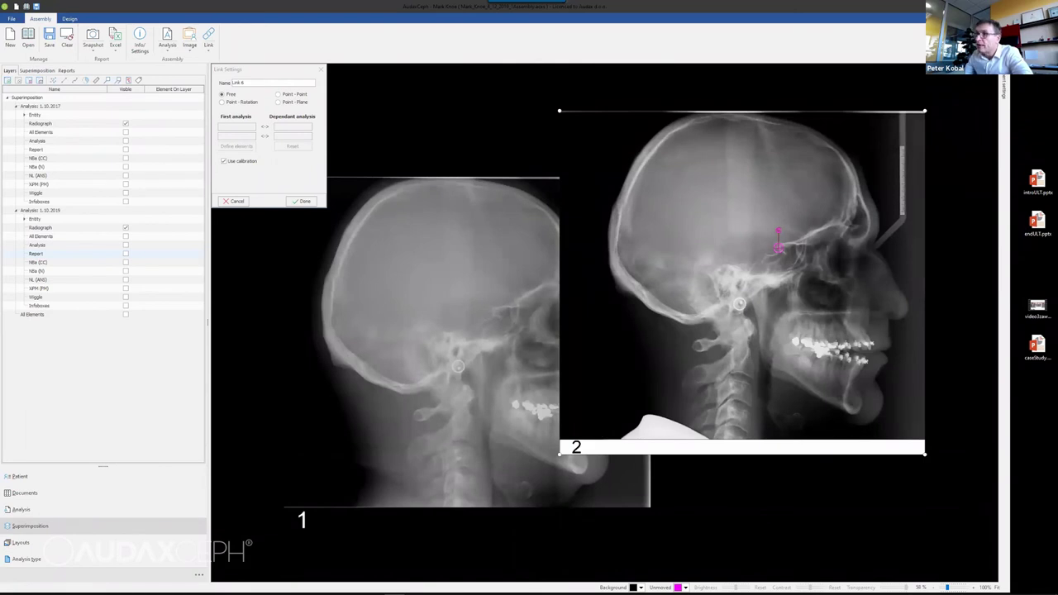
{"action": "left_click_drag", "start_coordinate": [778, 240], "coordinate": [934, 228]}
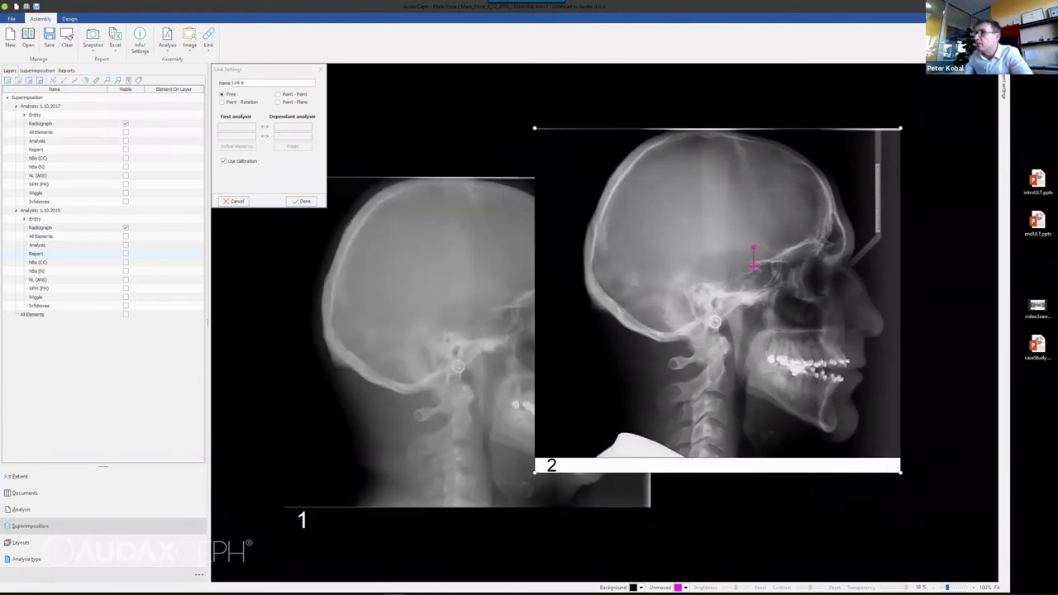
{"action": "mouse_move", "coordinate": [754, 263]}
{"action": "left_mouse_down"}
{"action": "mouse_move", "coordinate": [687, 264]}
{"action": "mouse_move", "coordinate": [739, 256]}
{"action": "left_mouse_up"}
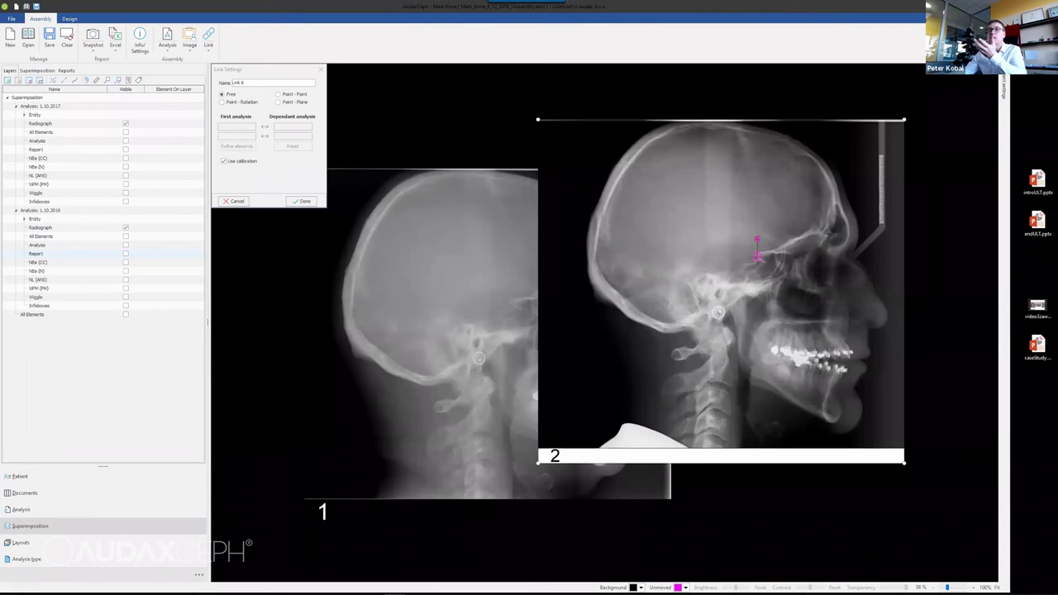
{"action": "left_click", "coordinate": [37, 71]}
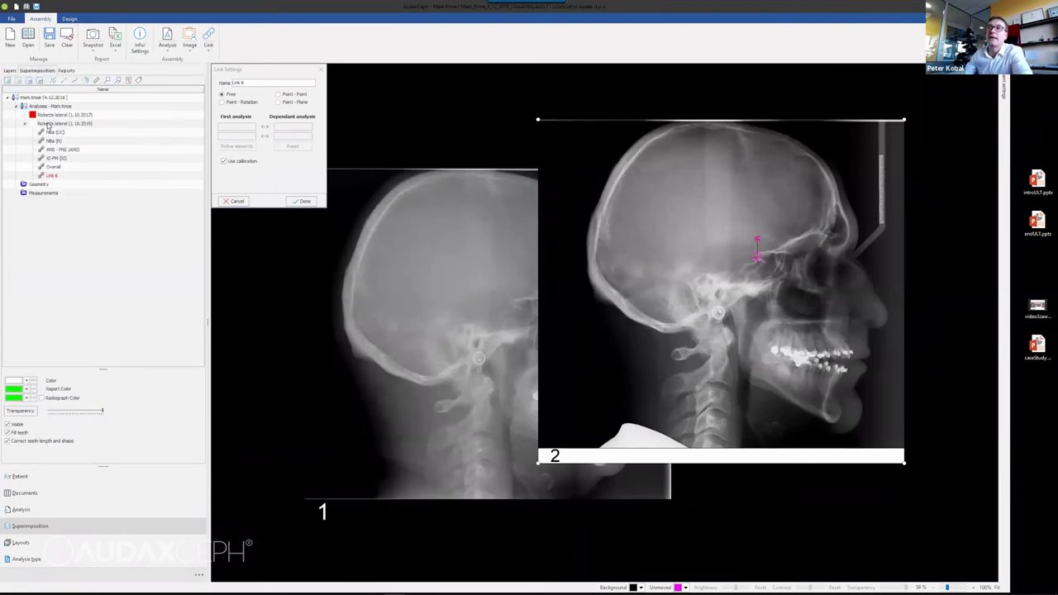
Toggle radiograph 2's transparency off and on while shifting it slightly over radiograph 1
{"action": "left_click", "coordinate": [48, 412]}
{"action": "left_click_drag", "start_coordinate": [758, 257], "coordinate": [652, 281]}
{"action": "scroll", "coordinate": [652, 282], "scroll_direction": "down", "scroll_amount": 1}
{"action": "scroll", "coordinate": [652, 281], "scroll_direction": "up", "scroll_amount": 4}
{"action": "scroll", "coordinate": [738, 273], "scroll_direction": "up", "scroll_amount": 3}
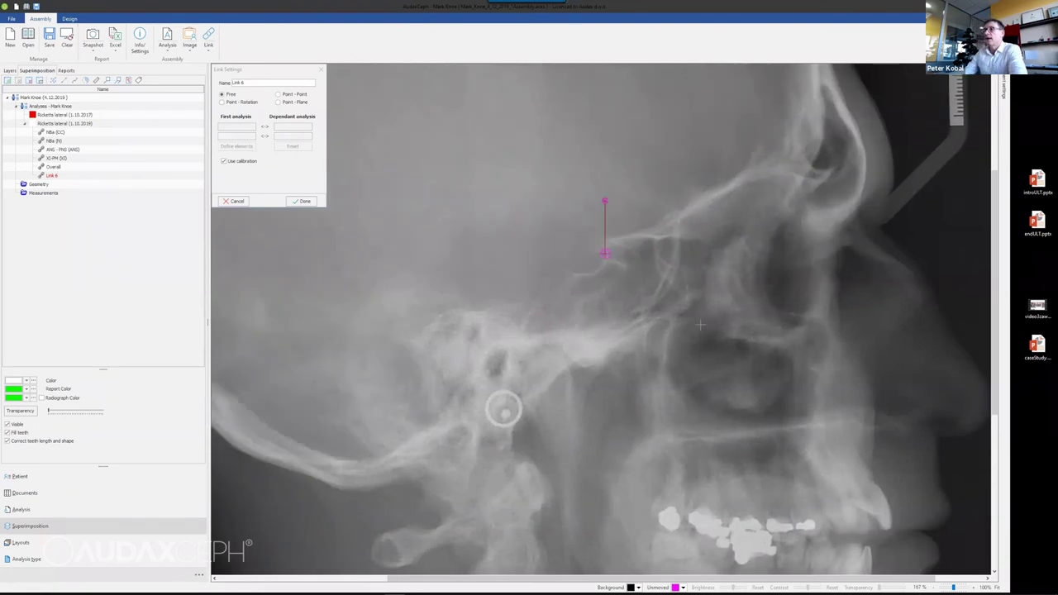
{"action": "scroll", "coordinate": [695, 404], "scroll_direction": "down", "scroll_amount": 4}
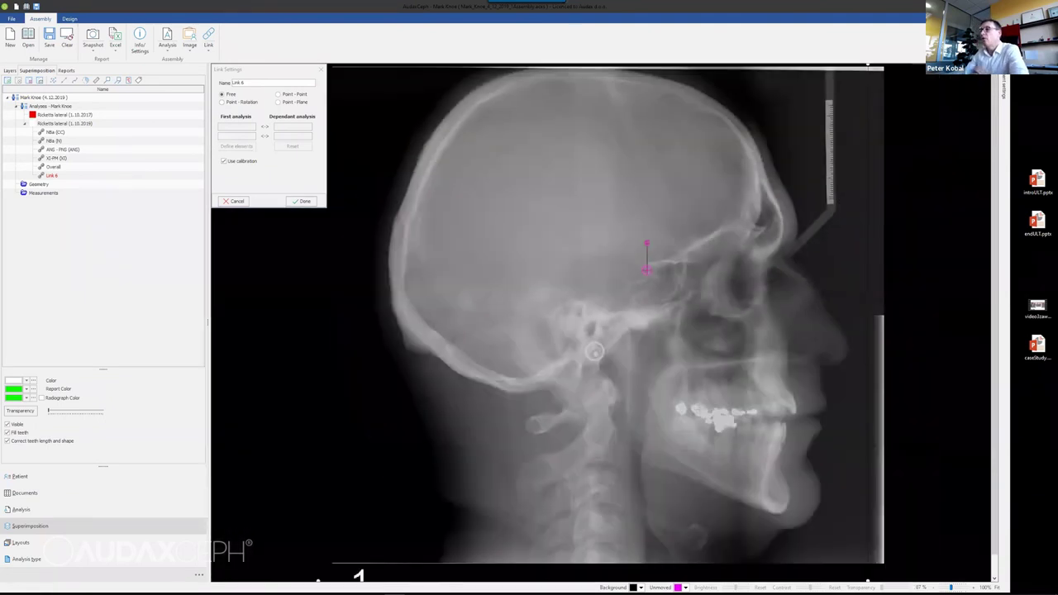
{"action": "left_click", "coordinate": [19, 412]}
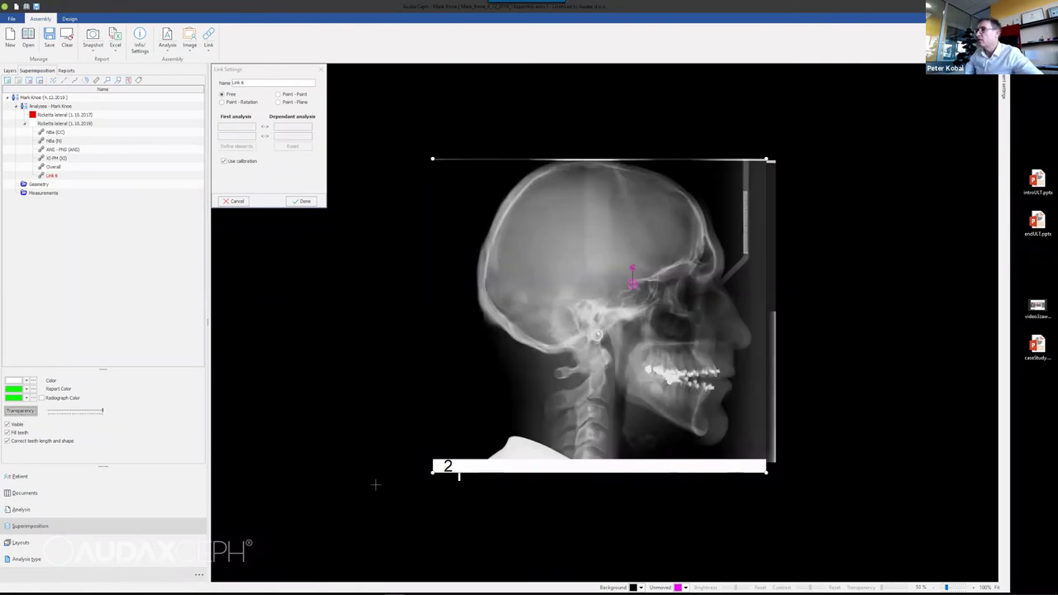
Rotate the green-tinted radiograph 2 by its corner handles, with lower opacity, until it aligns with radiograph 1
{"action": "left_click_drag", "start_coordinate": [767, 472], "coordinate": [803, 454]}
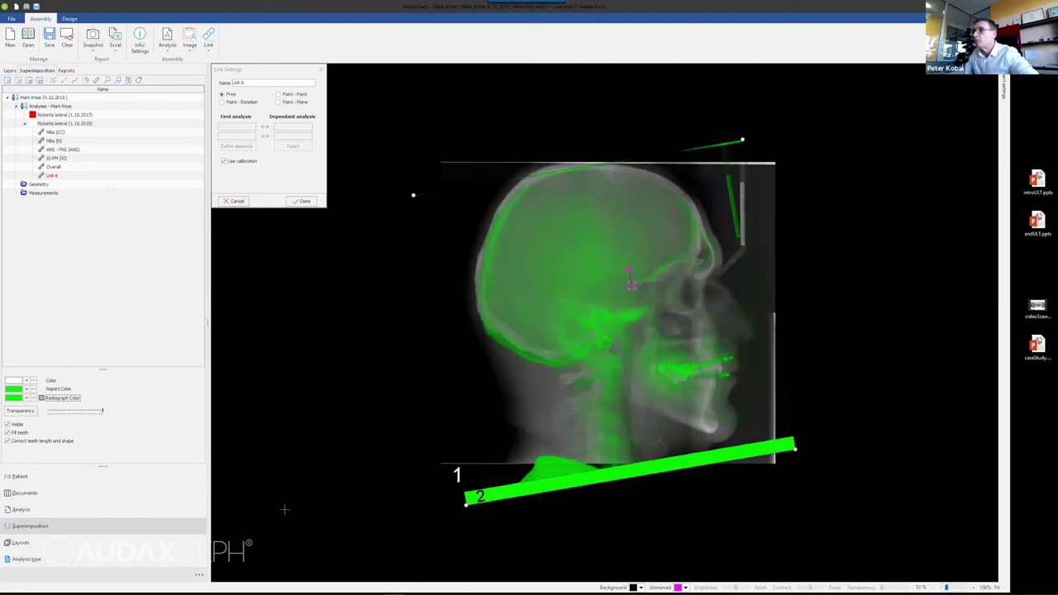
{"action": "scroll", "coordinate": [848, 388], "scroll_direction": "up", "scroll_amount": 2}
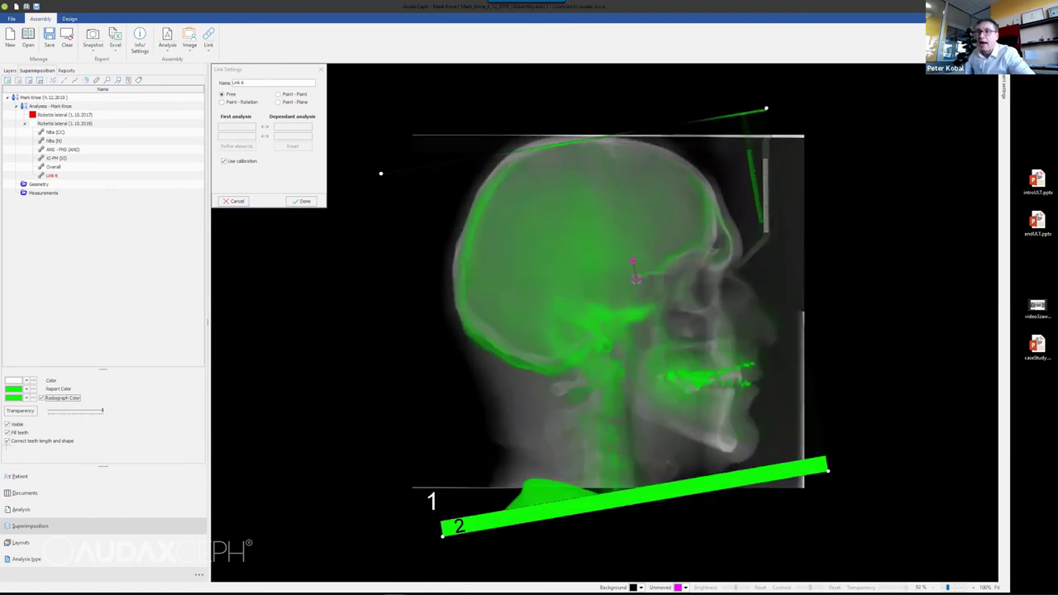
{"action": "left_click_drag", "start_coordinate": [98, 411], "coordinate": [85, 412]}
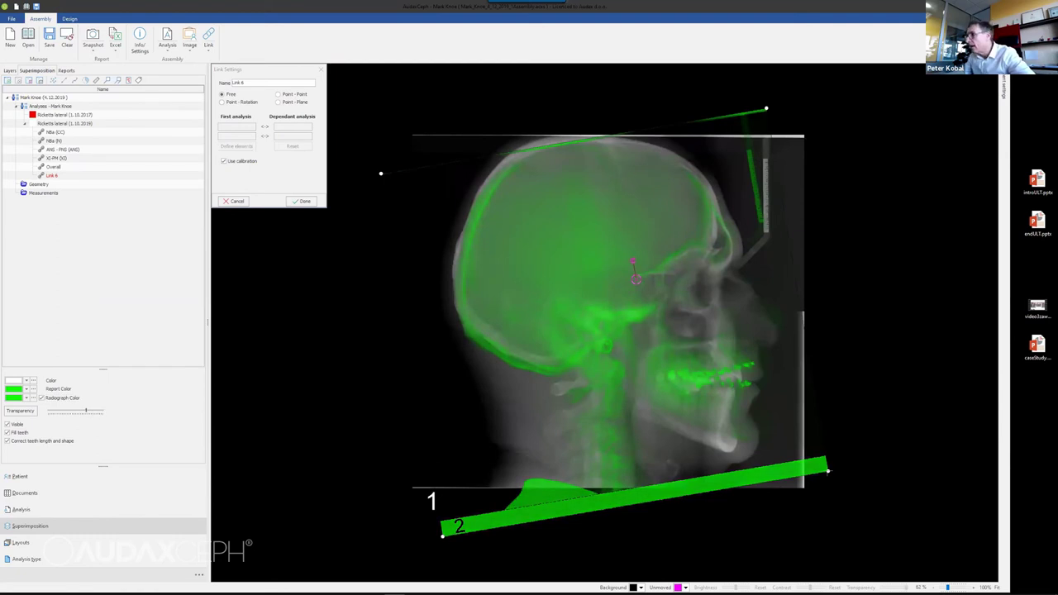
{"action": "left_click_drag", "start_coordinate": [827, 471], "coordinate": [807, 488]}
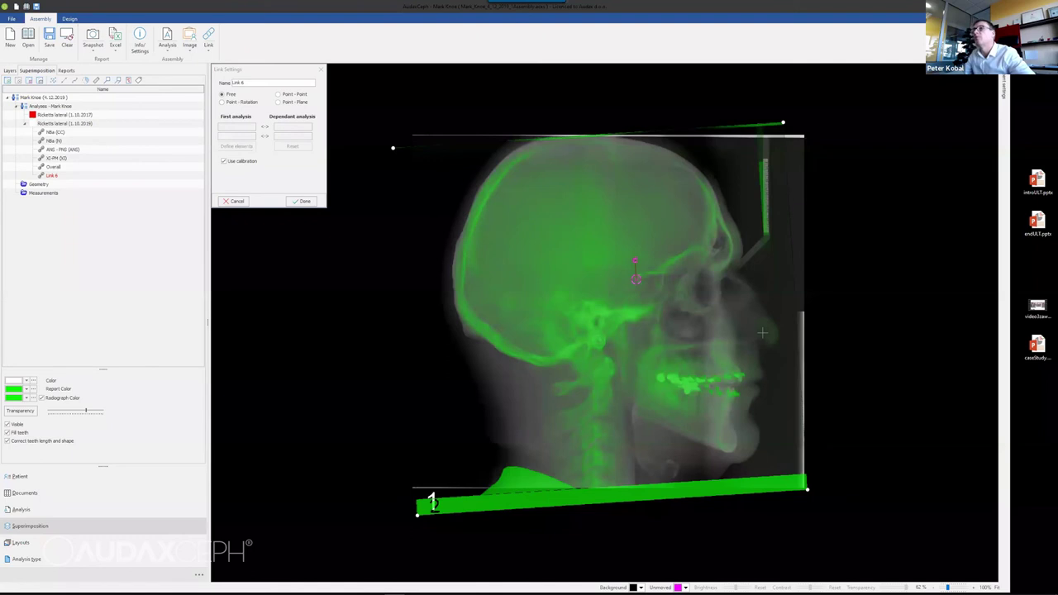
{"action": "scroll", "coordinate": [762, 332], "scroll_direction": "up", "scroll_amount": 1}
{"action": "scroll", "coordinate": [762, 331], "scroll_direction": "up", "scroll_amount": 2}
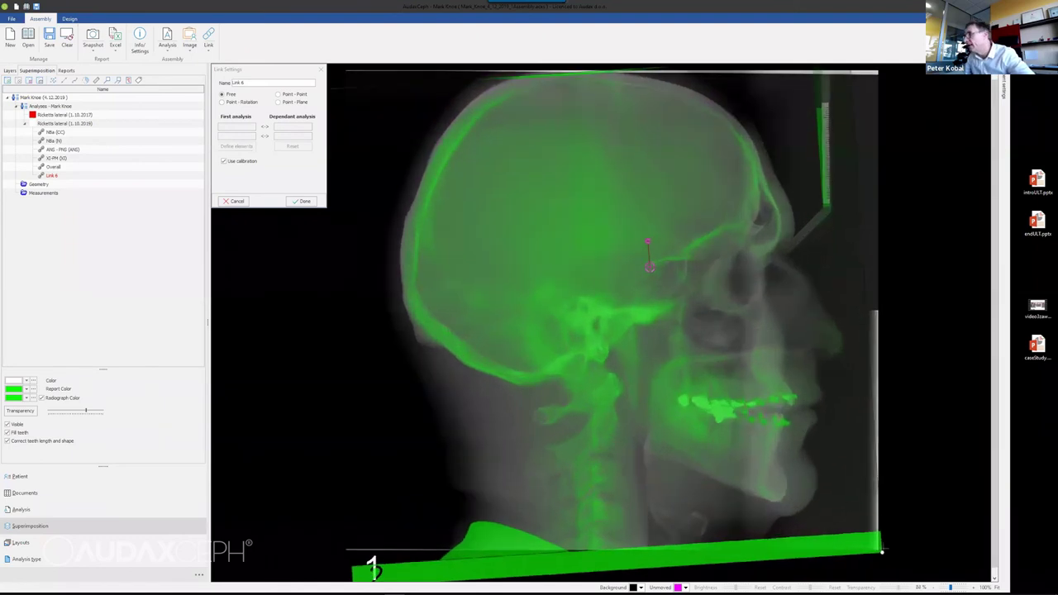
{"action": "mouse_move", "coordinate": [882, 552]}
{"action": "left_mouse_down"}
{"action": "mouse_move", "coordinate": [891, 546]}
{"action": "mouse_move", "coordinate": [881, 553]}
{"action": "left_mouse_up"}
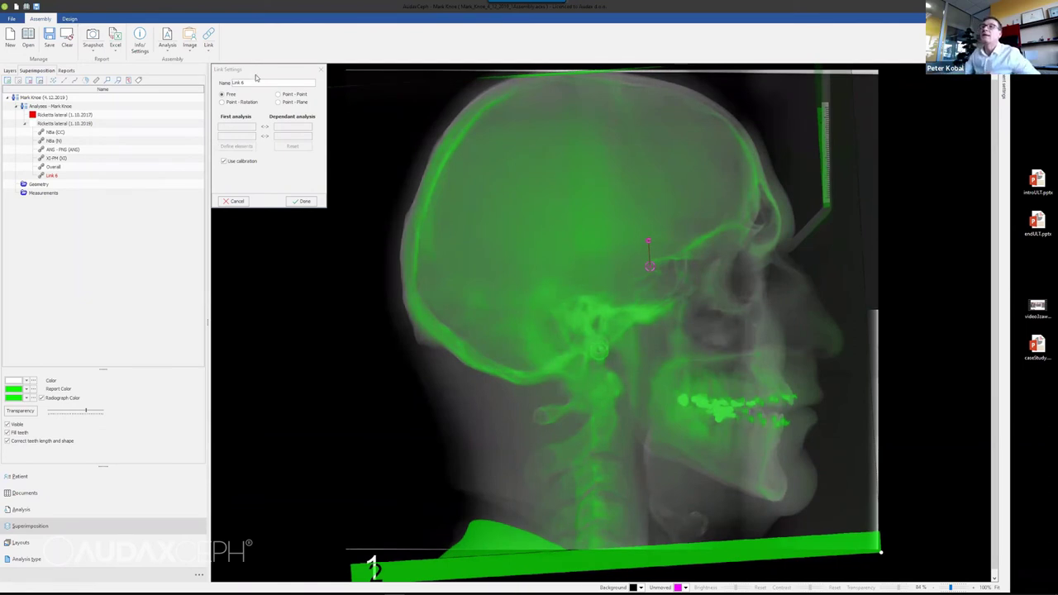
Rename the link from Link 6 to 'CB sup' and confirm the link settings
{"action": "left_click_drag", "start_coordinate": [254, 83], "coordinate": [232, 84]}
{"action": "type", "text": "CB sup"}
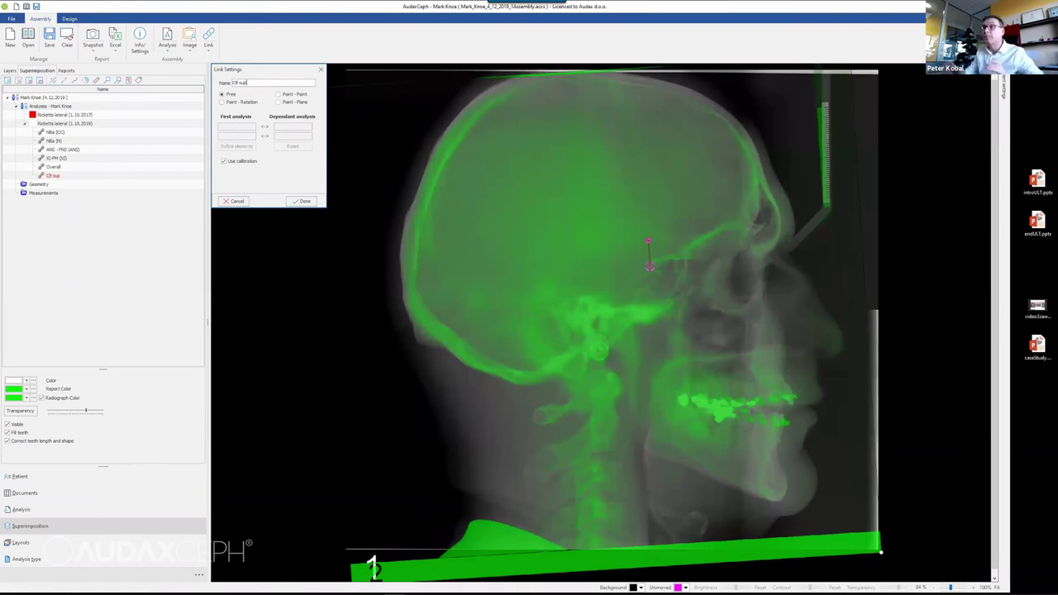
{"action": "left_click", "coordinate": [305, 202]}
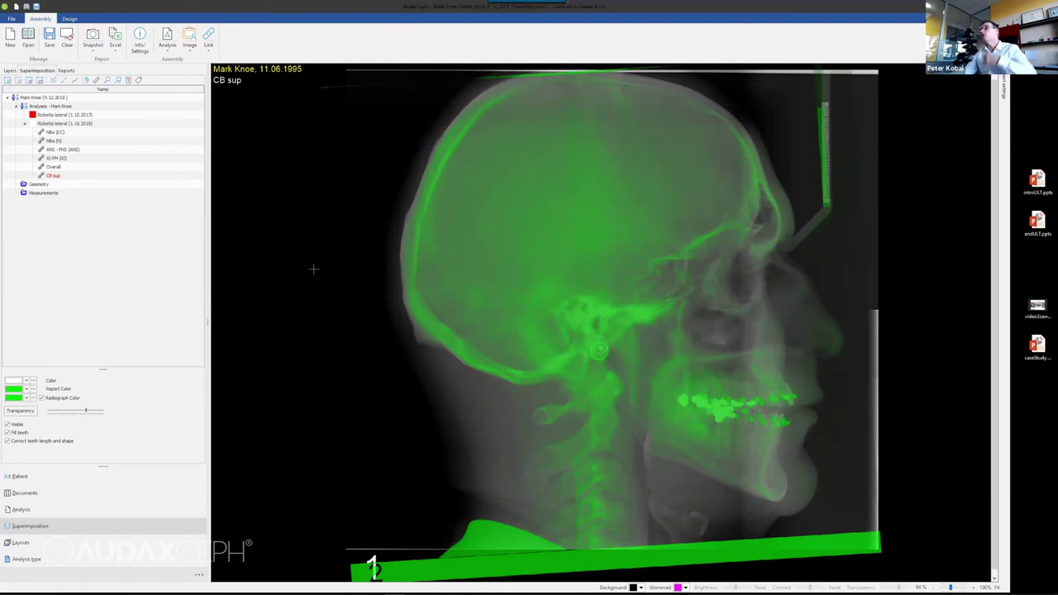
Turn on the Report layers of the 2017 and 2019 analyses, then return to the patient overview
{"action": "left_click", "coordinate": [10, 70]}
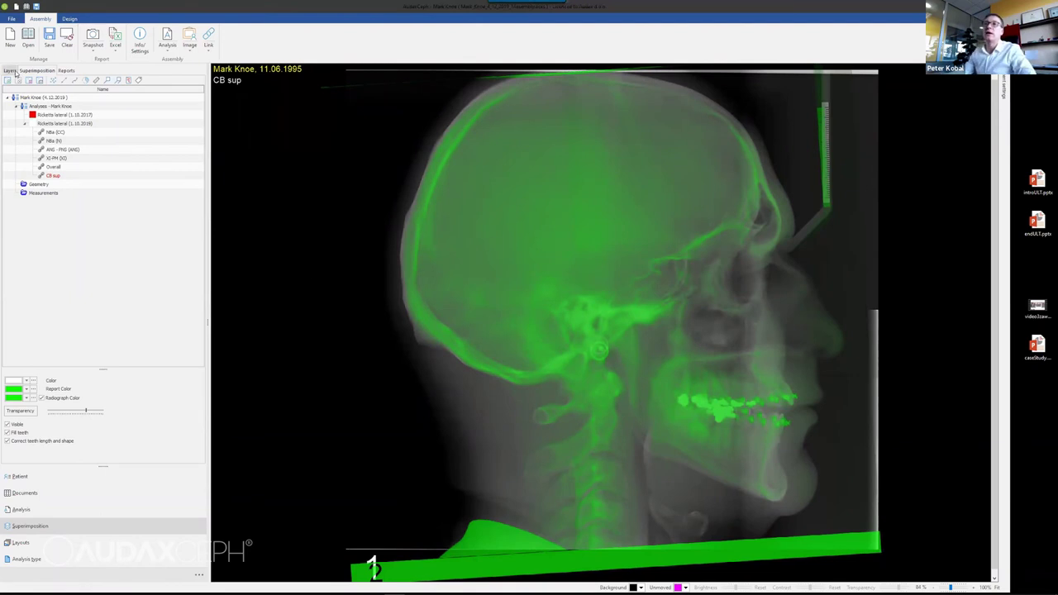
{"action": "left_click", "coordinate": [126, 150]}
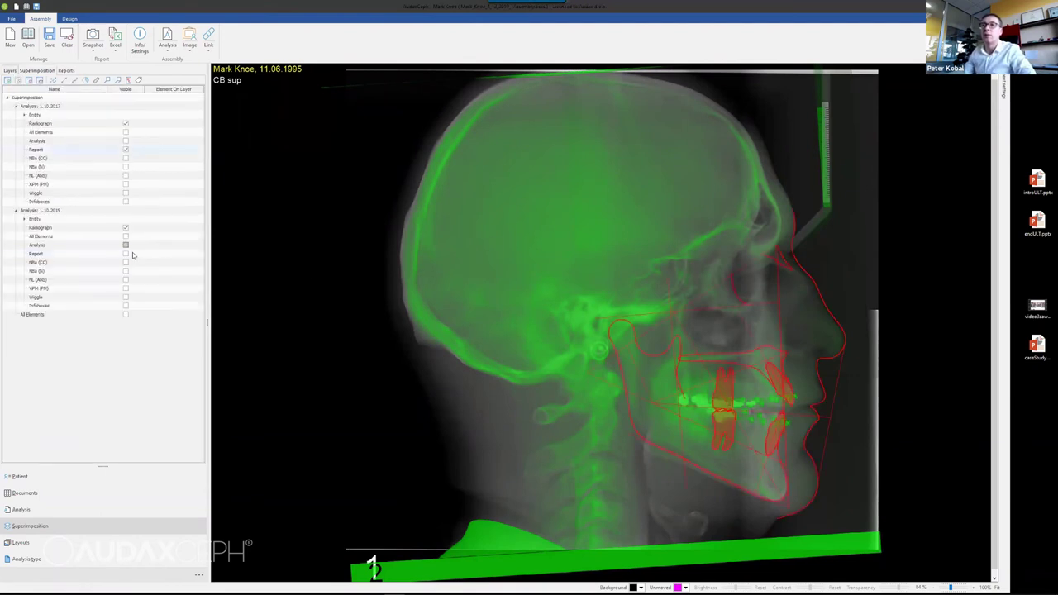
{"action": "left_click", "coordinate": [126, 254]}
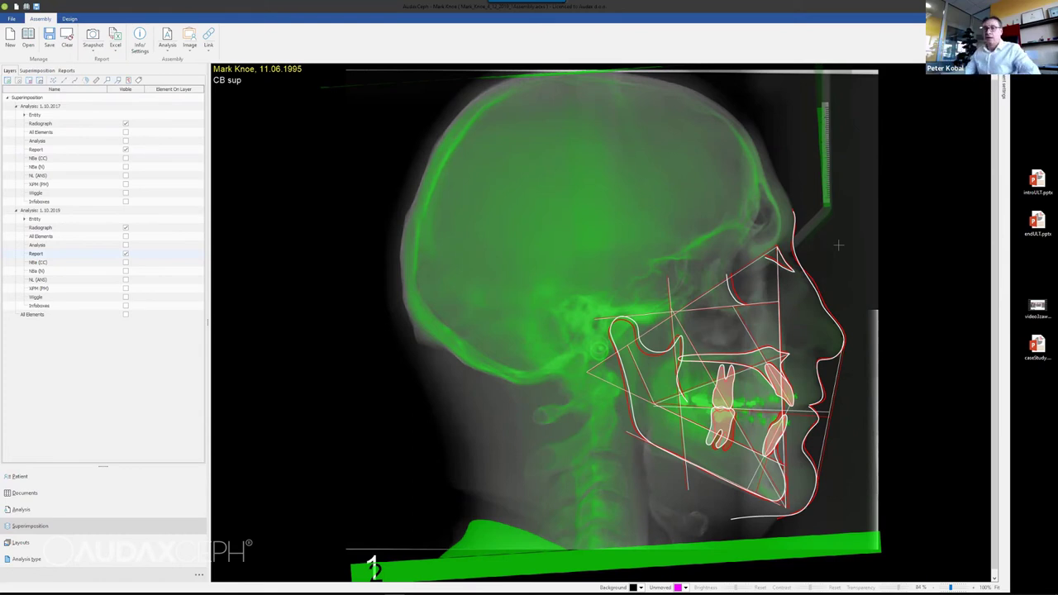
{"action": "left_click", "coordinate": [37, 478]}
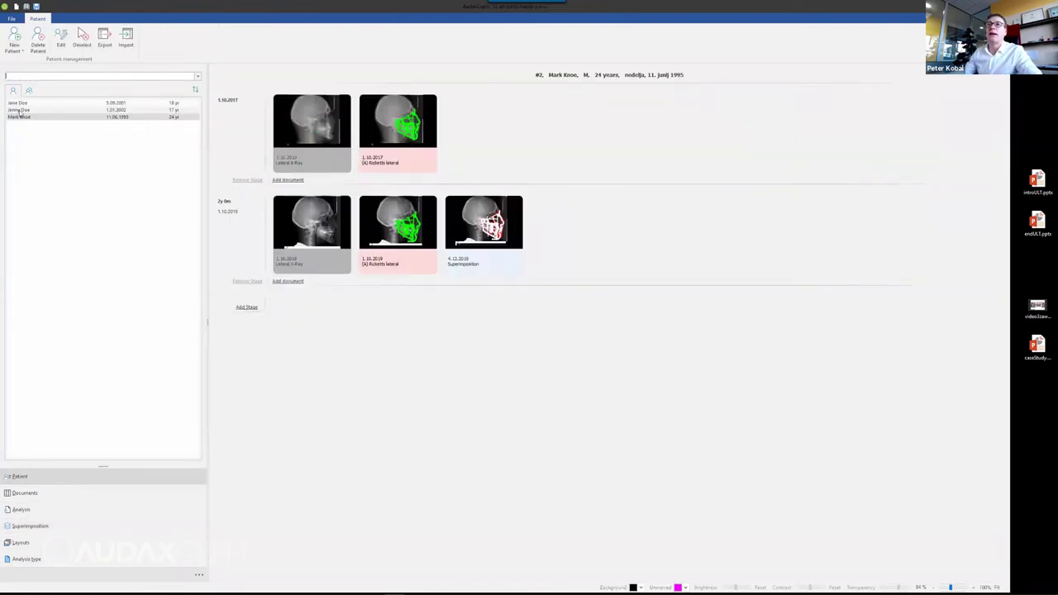
Switch to the other patient, saving changes, and start a new analysis on her Lateral X-Ray
{"action": "left_click", "coordinate": [19, 110]}
{"action": "left_click", "coordinate": [562, 314]}
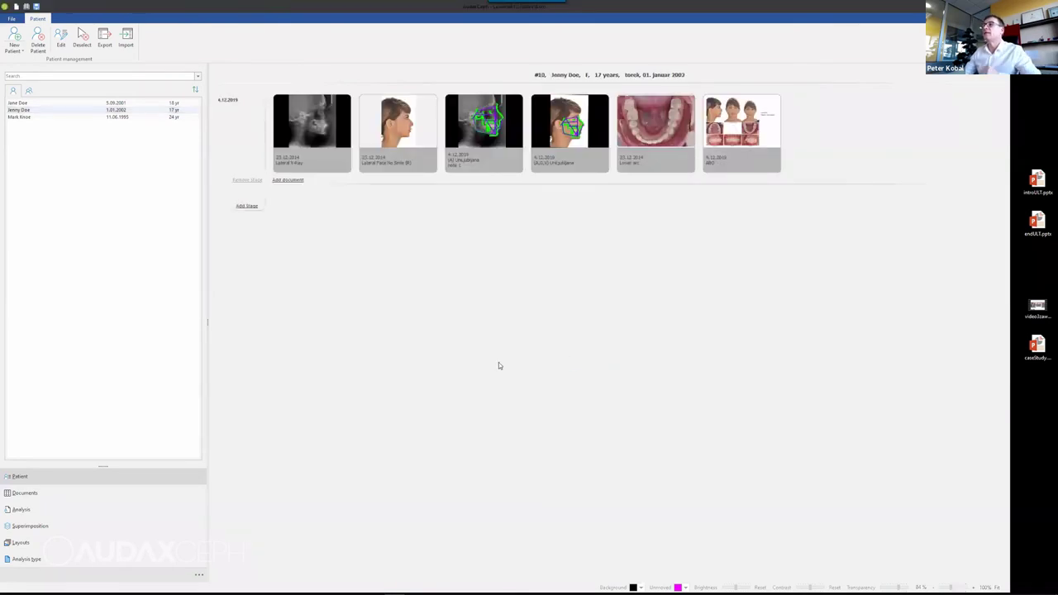
{"action": "left_click", "coordinate": [327, 124]}
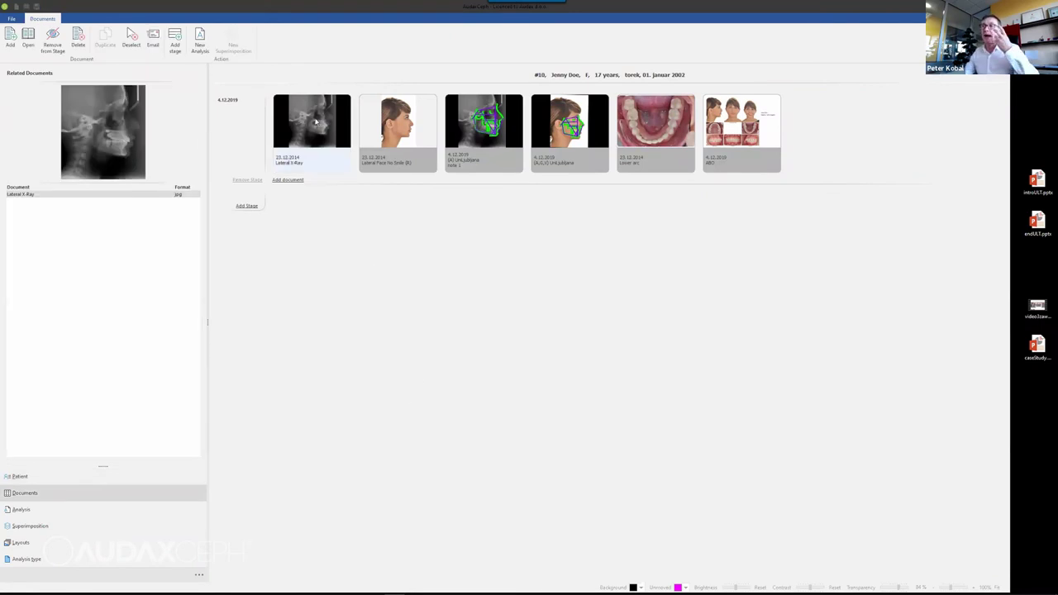
{"action": "left_click", "coordinate": [199, 36]}
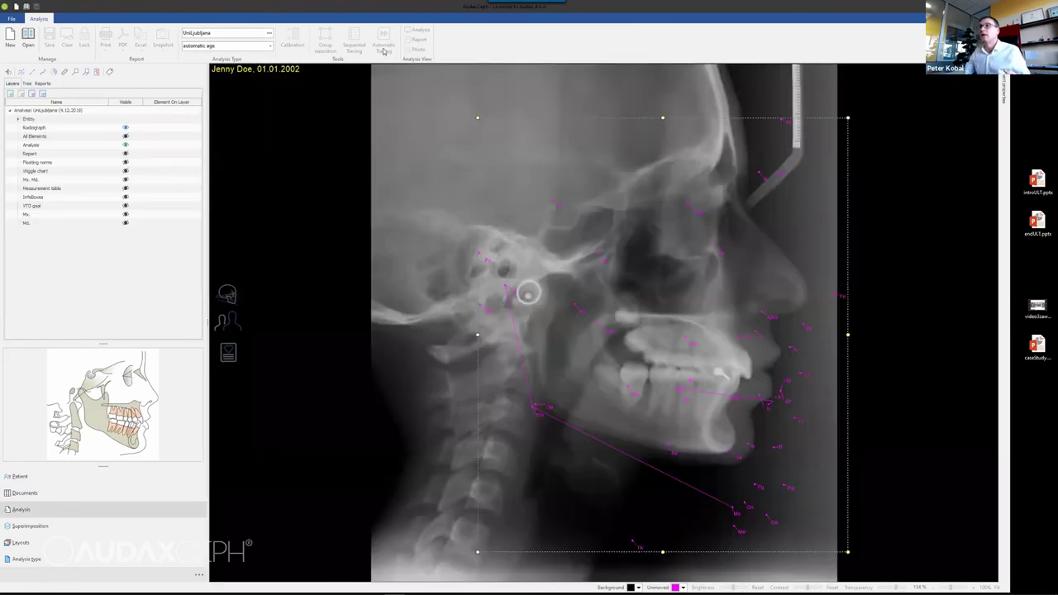
Run automatic tracing on the lateral X-ray and open the report's print preview
{"action": "left_click", "coordinate": [383, 37]}
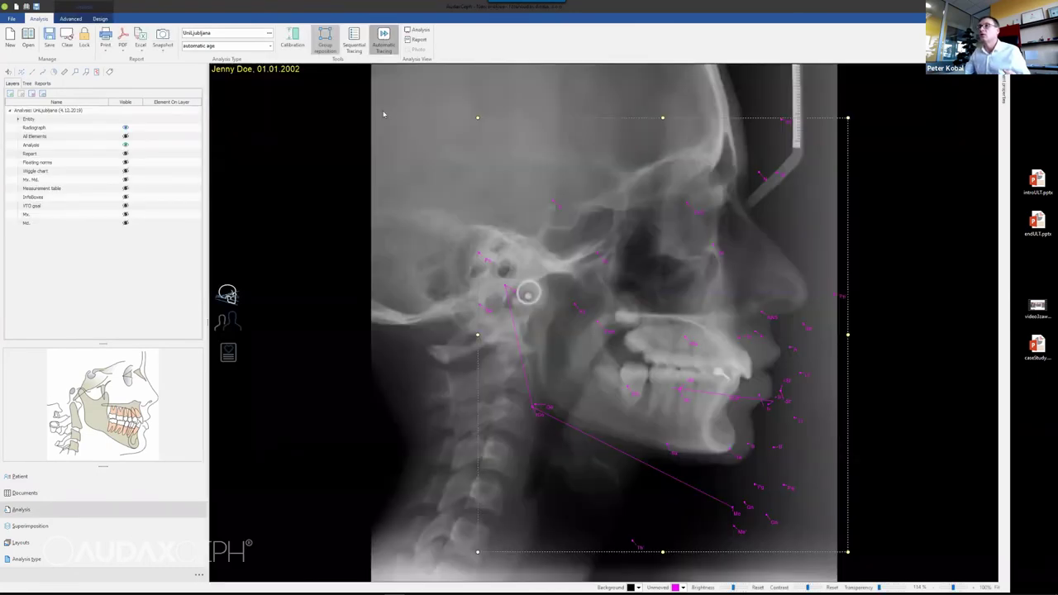
{"action": "left_click", "coordinate": [385, 302]}
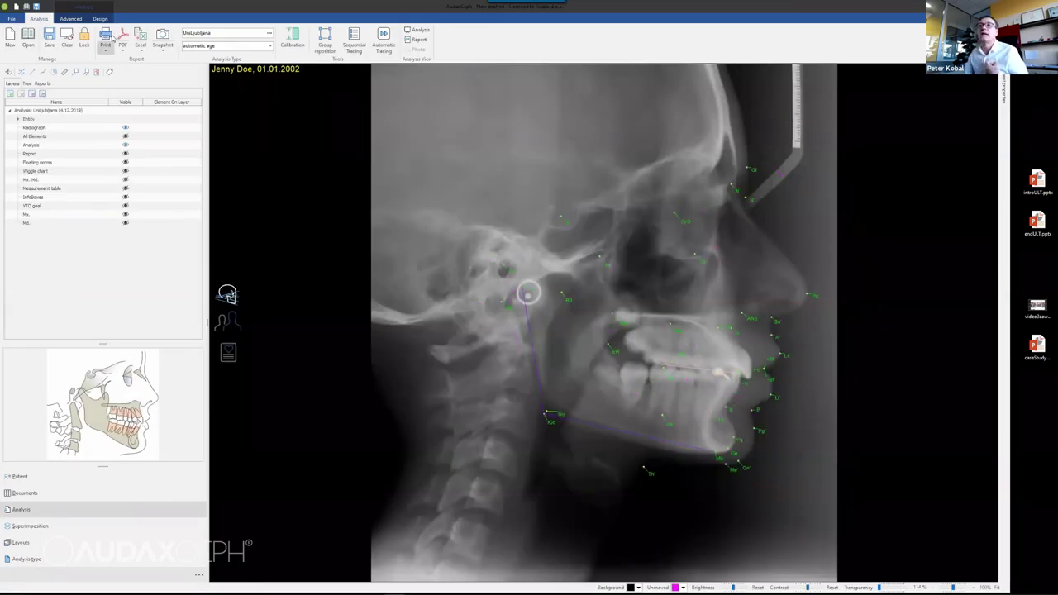
{"action": "left_click", "coordinate": [107, 38]}
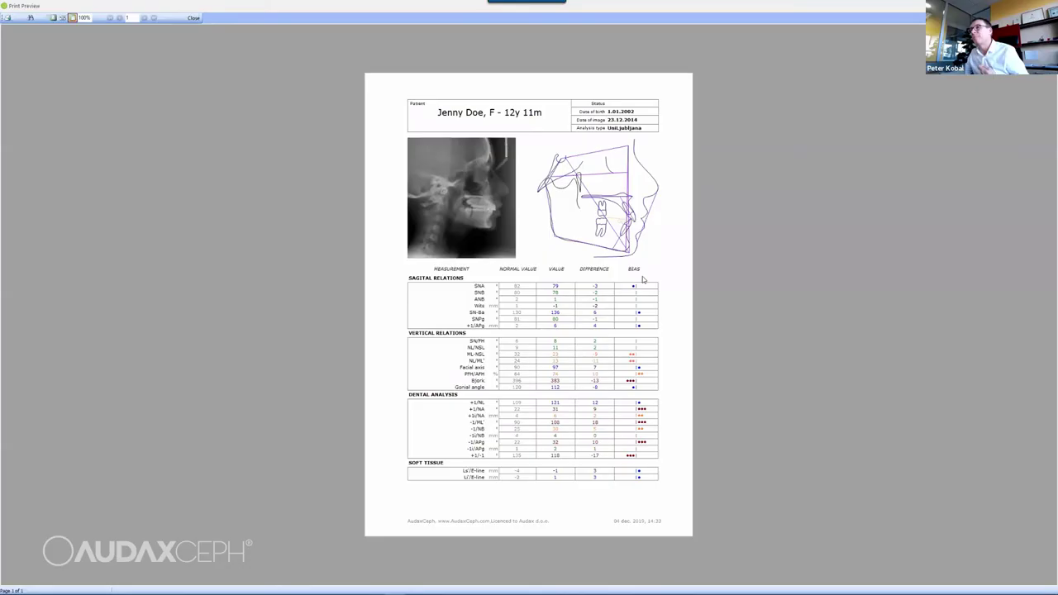
Close the UniLjubljana report print preview
{"action": "left_click", "coordinate": [193, 18]}
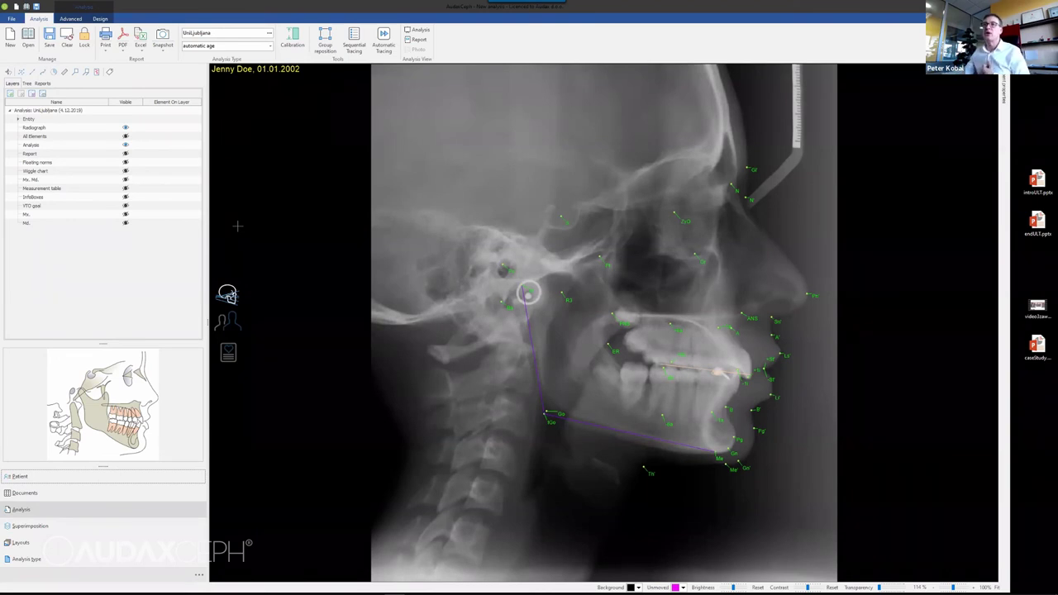
Show the report tracing over the radiograph and place the Go landmark near the gonial angle
{"action": "left_click", "coordinate": [124, 154]}
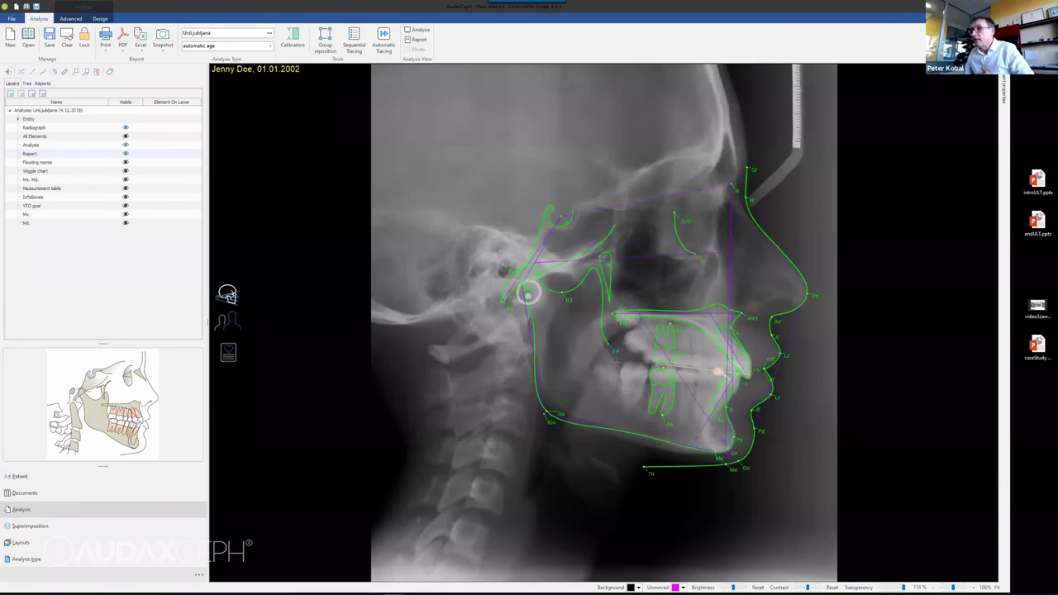
{"action": "left_click", "coordinate": [563, 411]}
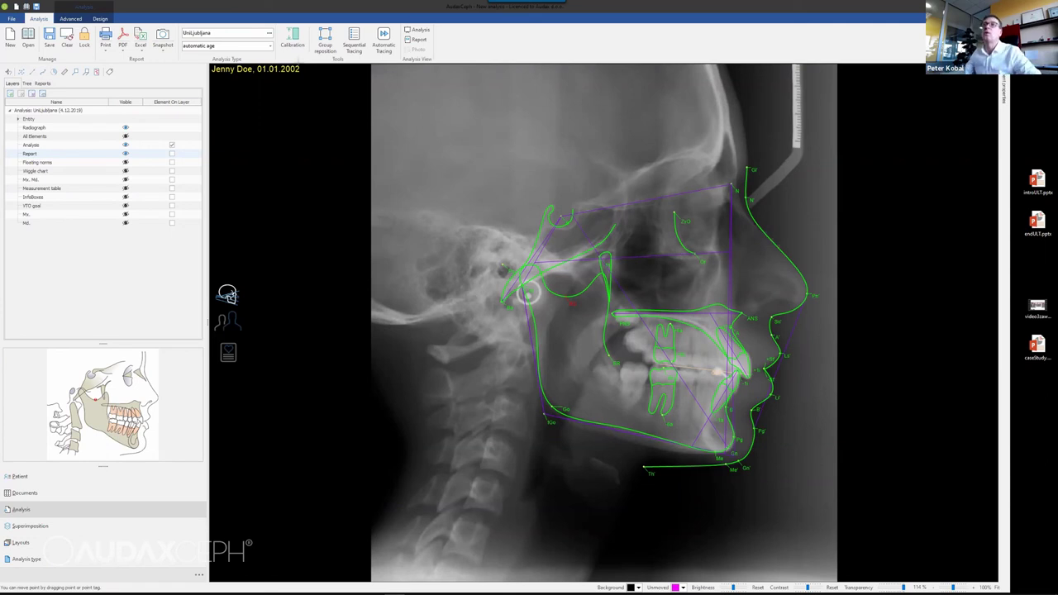
Place three custom free points behind the skull
{"action": "left_click", "coordinate": [101, 18]}
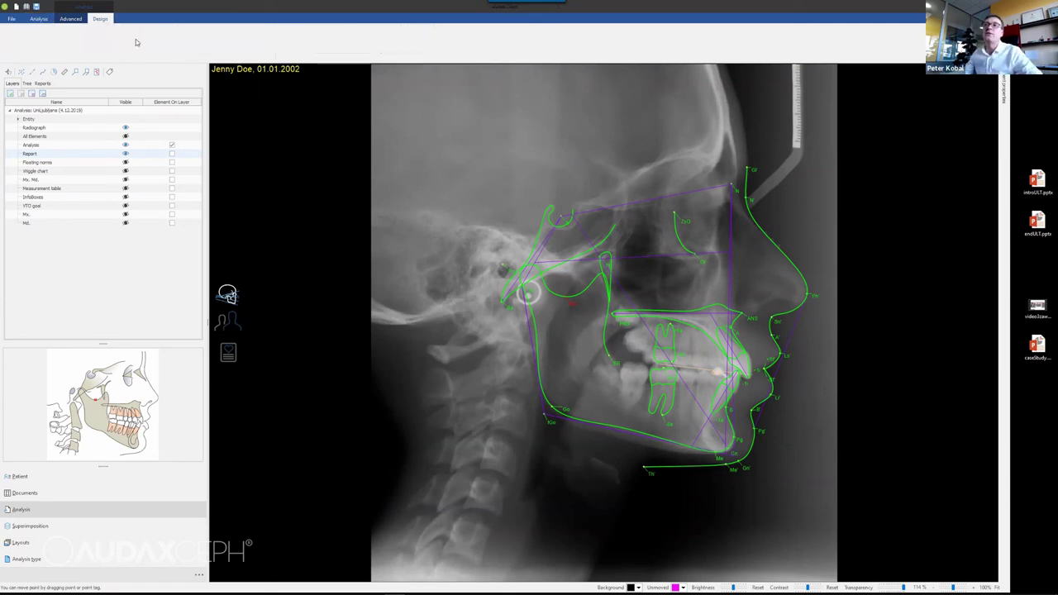
{"action": "left_click", "coordinate": [10, 34]}
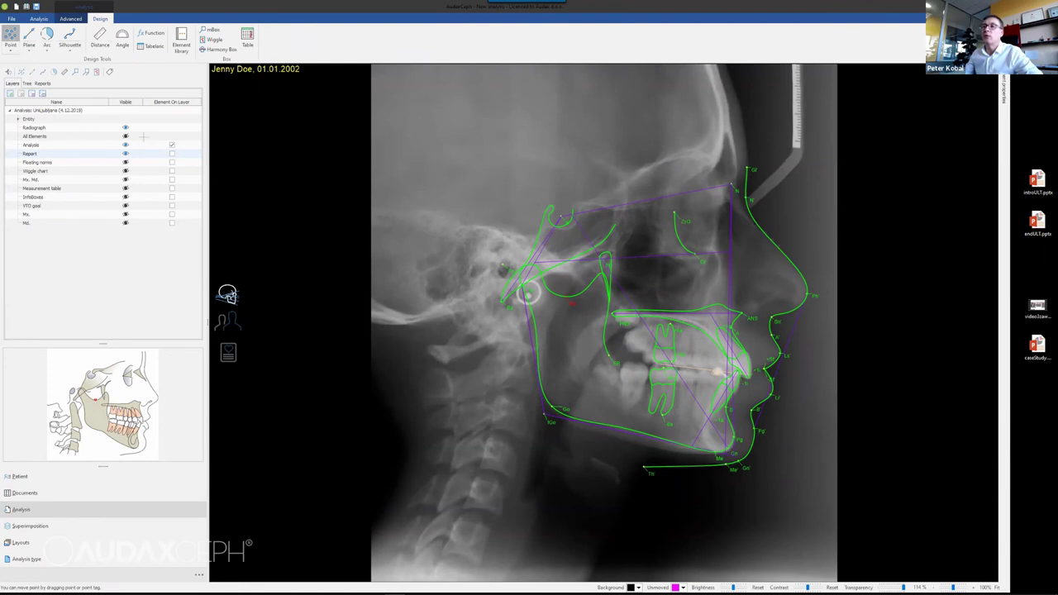
{"action": "left_click", "coordinate": [296, 264]}
{"action": "left_click", "coordinate": [386, 292]}
{"action": "left_click", "coordinate": [301, 328]}
Build a plane through the first two custom points and extend it down-left
{"action": "left_click", "coordinate": [29, 35]}
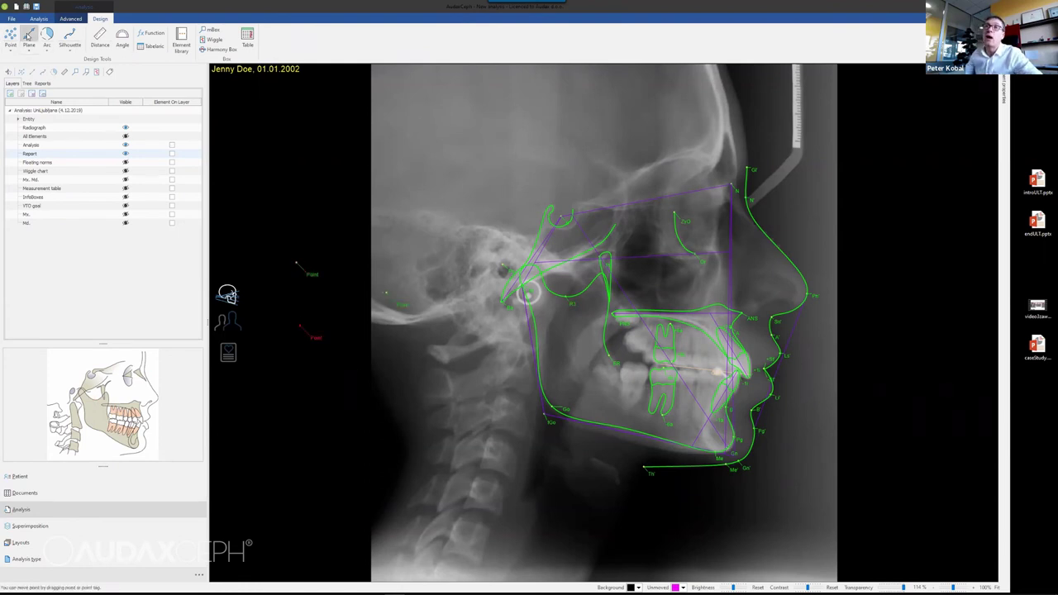
{"action": "left_click", "coordinate": [296, 264]}
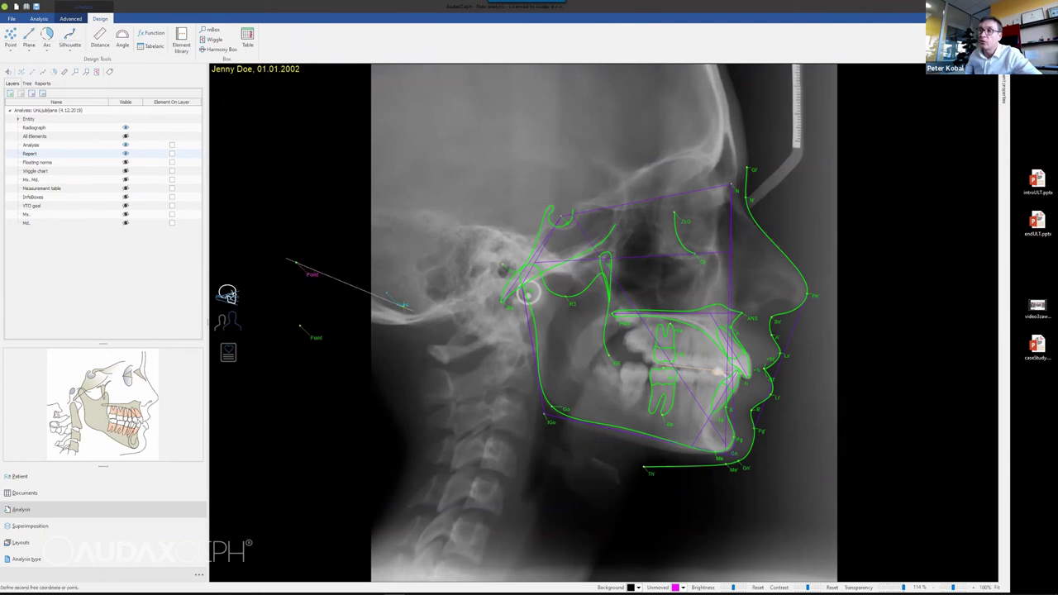
{"action": "left_click", "coordinate": [385, 292]}
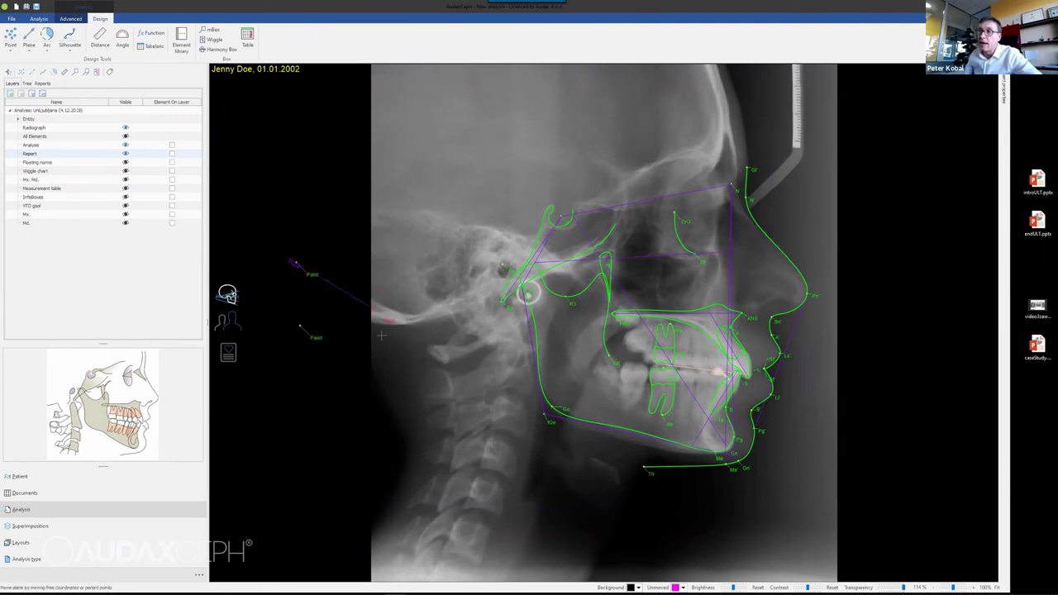
{"action": "left_click", "coordinate": [450, 308]}
{"action": "left_click_drag", "start_coordinate": [453, 310], "coordinate": [446, 337]}
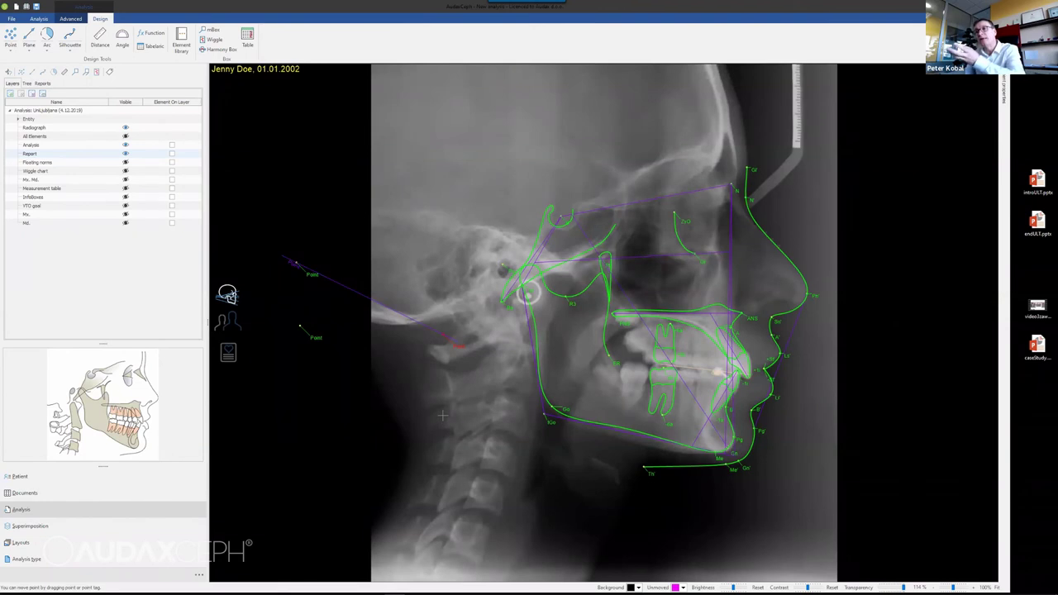
Add more planes from the lower point, crossing the existing planes
{"action": "left_click", "coordinate": [29, 48]}
{"action": "left_click", "coordinate": [50, 65]}
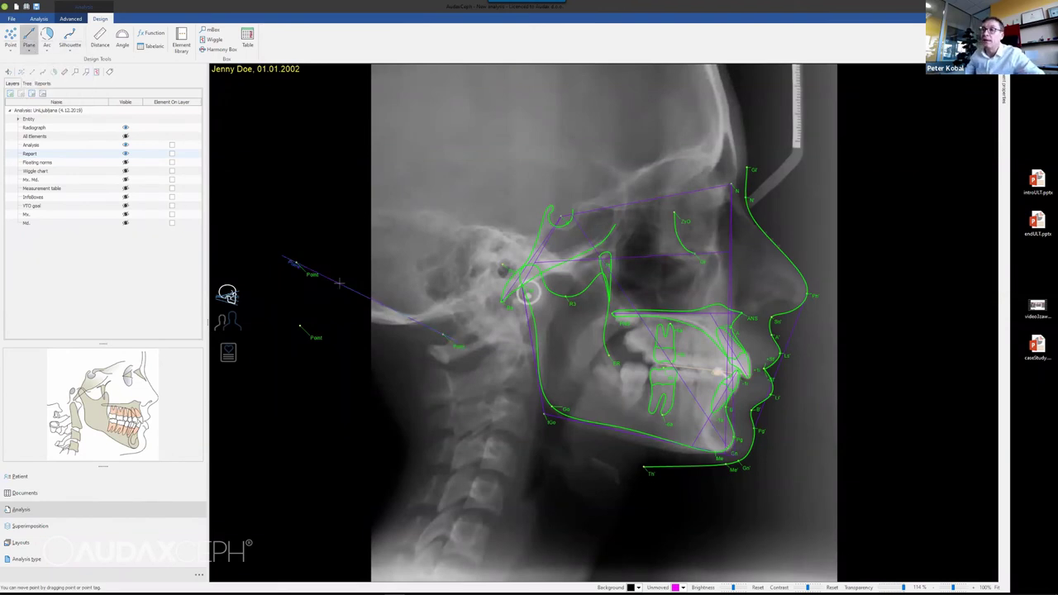
{"action": "left_click", "coordinate": [302, 329]}
{"action": "left_click", "coordinate": [466, 409]}
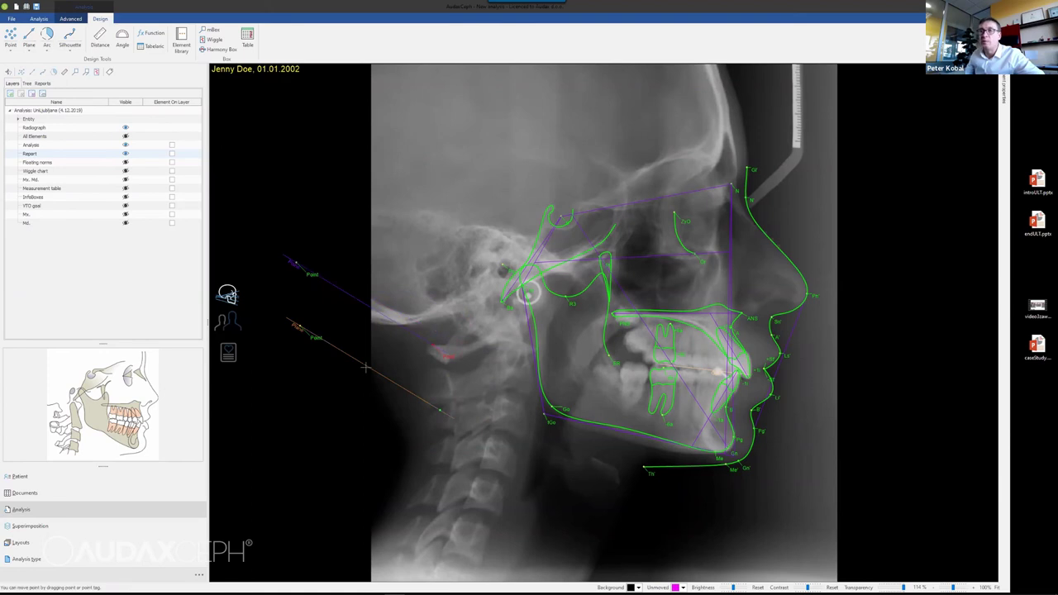
{"action": "left_click", "coordinate": [304, 372]}
Create a point at the intersection of two planes and adjust its position
{"action": "left_click", "coordinate": [17, 51]}
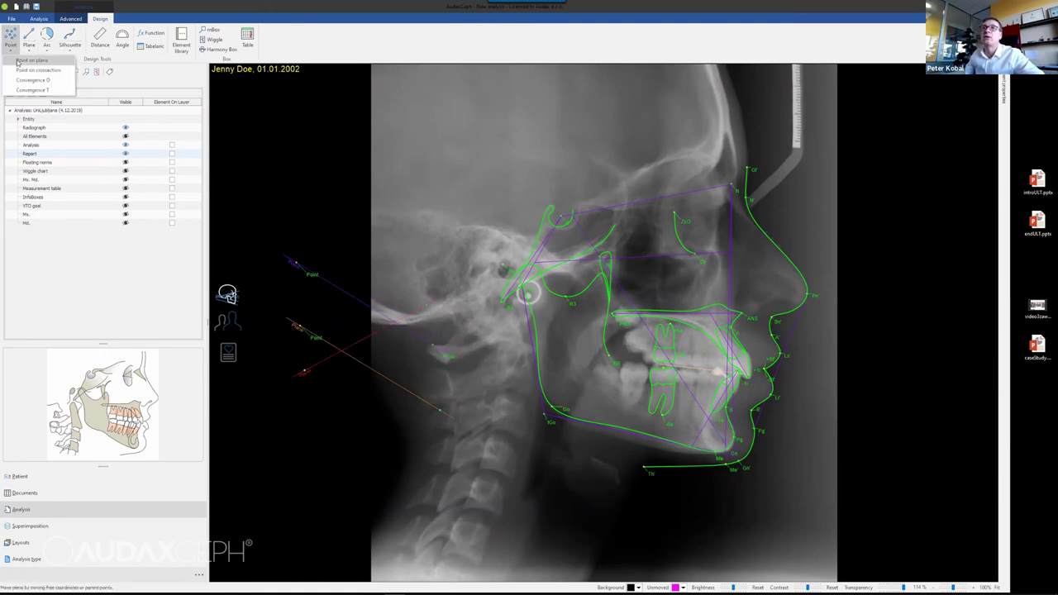
{"action": "left_click", "coordinate": [29, 61]}
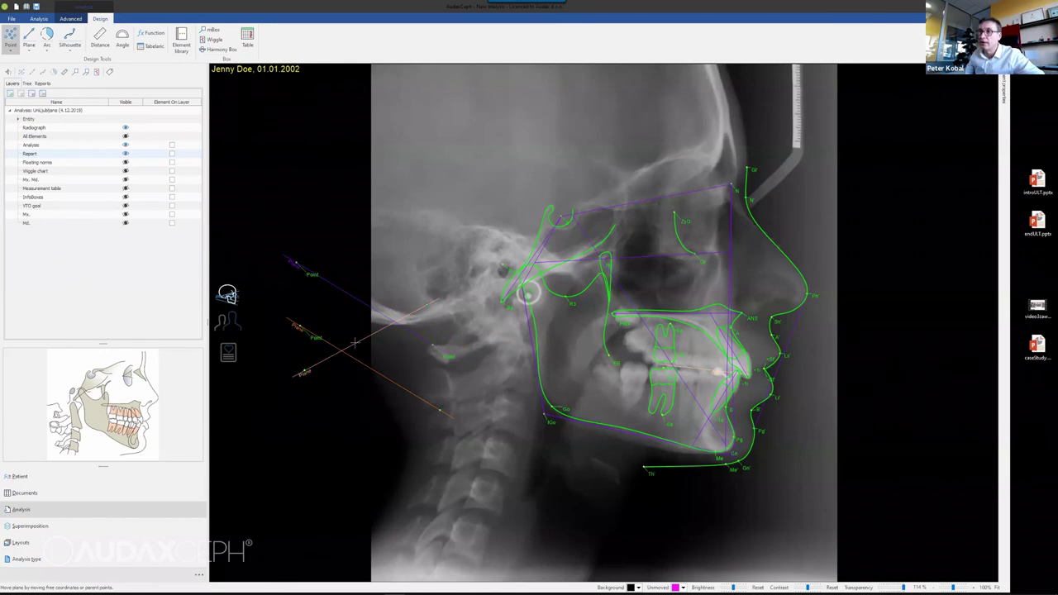
{"action": "left_click", "coordinate": [354, 356]}
{"action": "left_click", "coordinate": [450, 365]}
{"action": "mouse_move", "coordinate": [450, 365]}
{"action": "left_mouse_down"}
{"action": "mouse_move", "coordinate": [436, 377]}
{"action": "mouse_move", "coordinate": [443, 356]}
{"action": "left_mouse_up"}
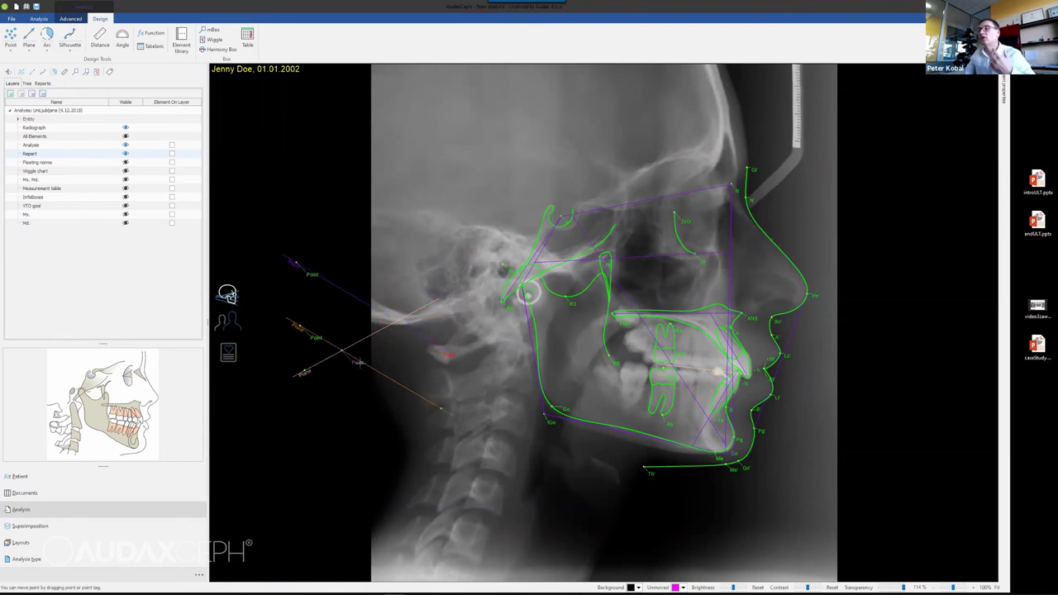
Measure the point-to-plane distance and the angle between two planes
{"action": "left_click", "coordinate": [101, 37]}
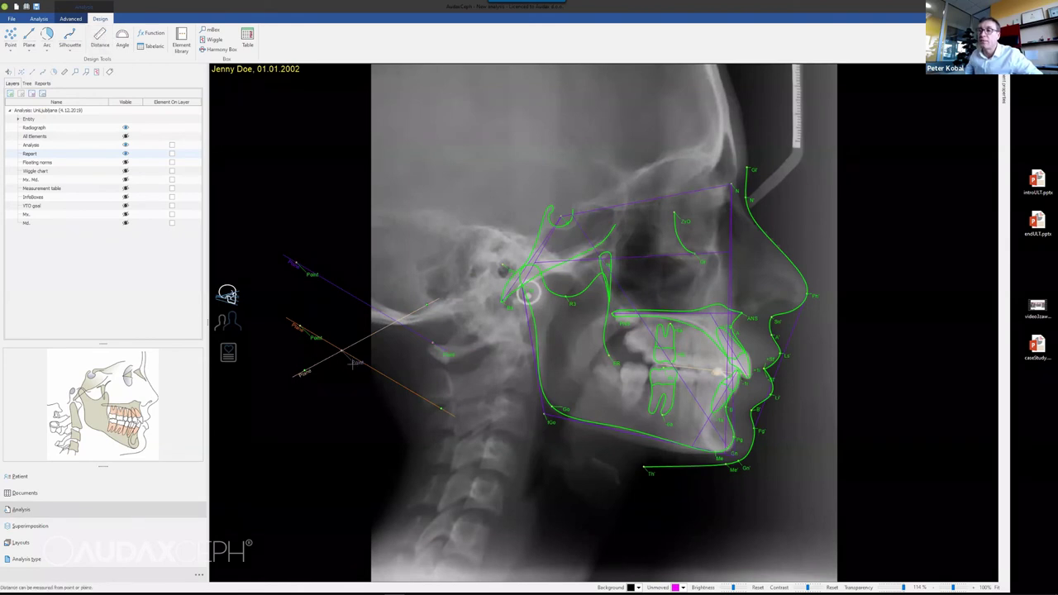
{"action": "left_click", "coordinate": [341, 354]}
{"action": "left_click", "coordinate": [292, 264]}
{"action": "left_click", "coordinate": [124, 39]}
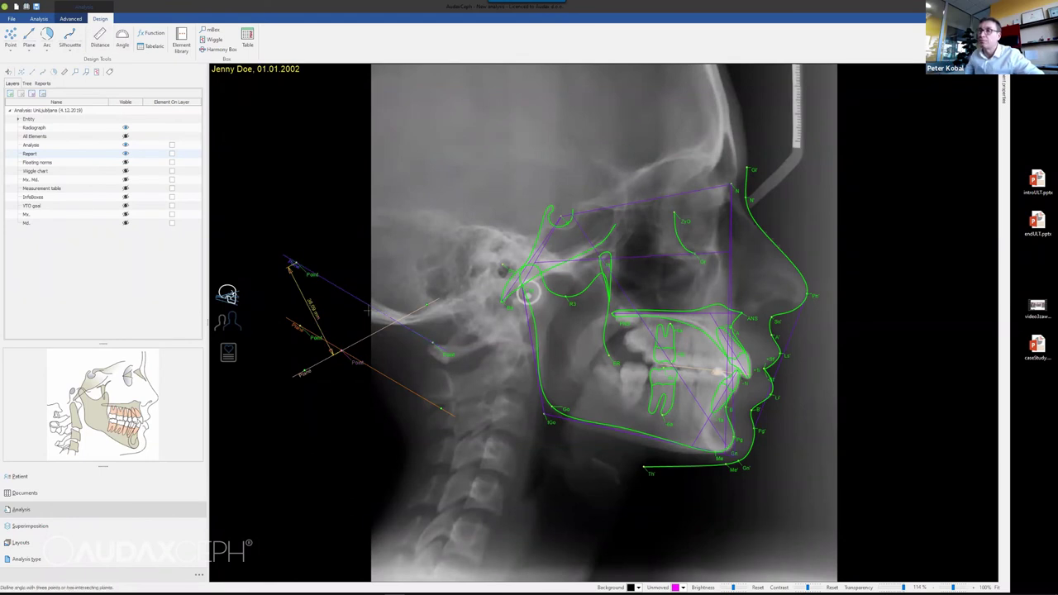
{"action": "left_click", "coordinate": [364, 339]}
{"action": "left_click", "coordinate": [383, 404]}
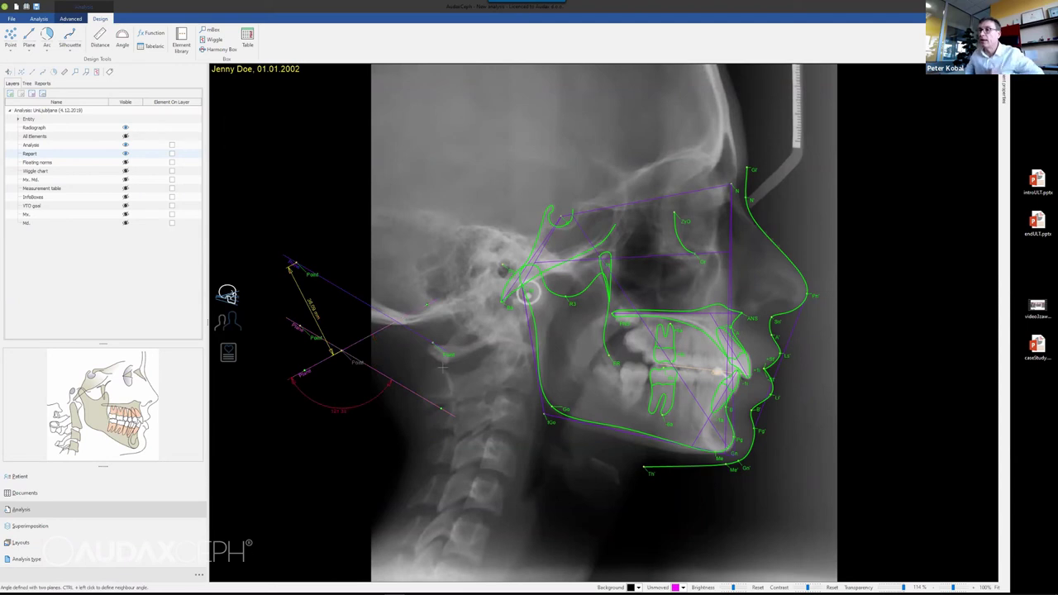
{"action": "mouse_move", "coordinate": [448, 355]}
{"action": "left_mouse_down"}
{"action": "mouse_move", "coordinate": [455, 337]}
{"action": "mouse_move", "coordinate": [445, 374]}
{"action": "left_mouse_up"}
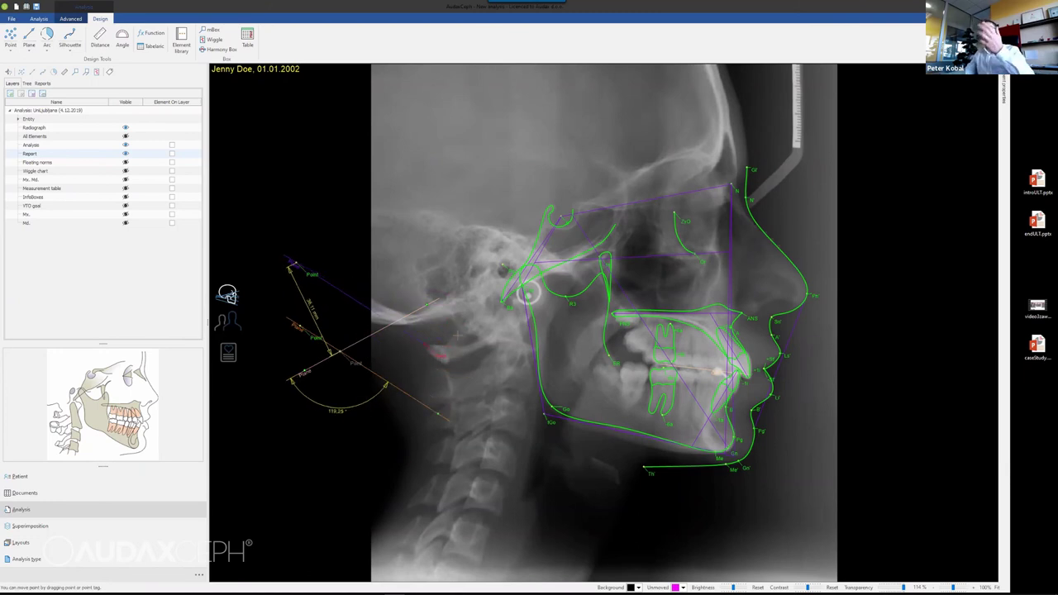
Place three points near the skull top and define a 119.25° angle through them
{"action": "left_click", "coordinate": [10, 37]}
{"action": "left_click", "coordinate": [472, 121]}
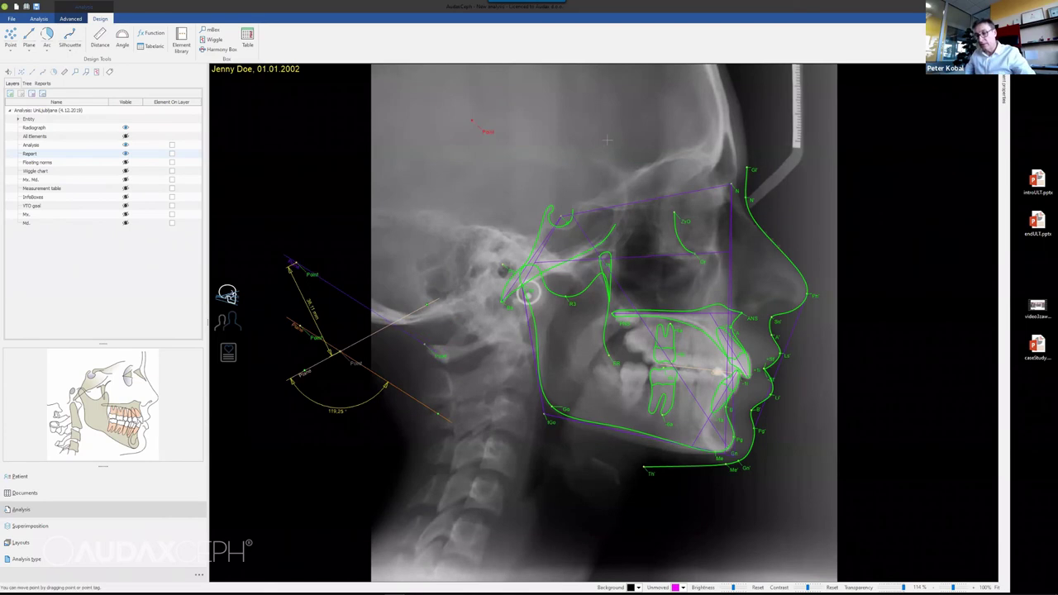
{"action": "left_click", "coordinate": [605, 142]}
{"action": "left_click", "coordinate": [516, 188]}
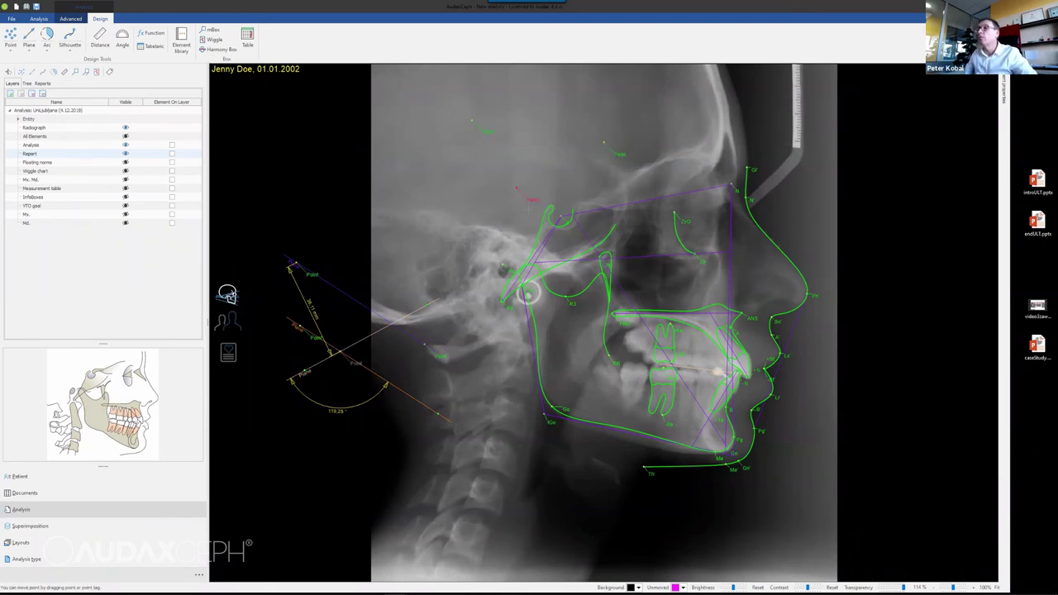
{"action": "left_click", "coordinate": [122, 37]}
{"action": "left_click", "coordinate": [621, 153]}
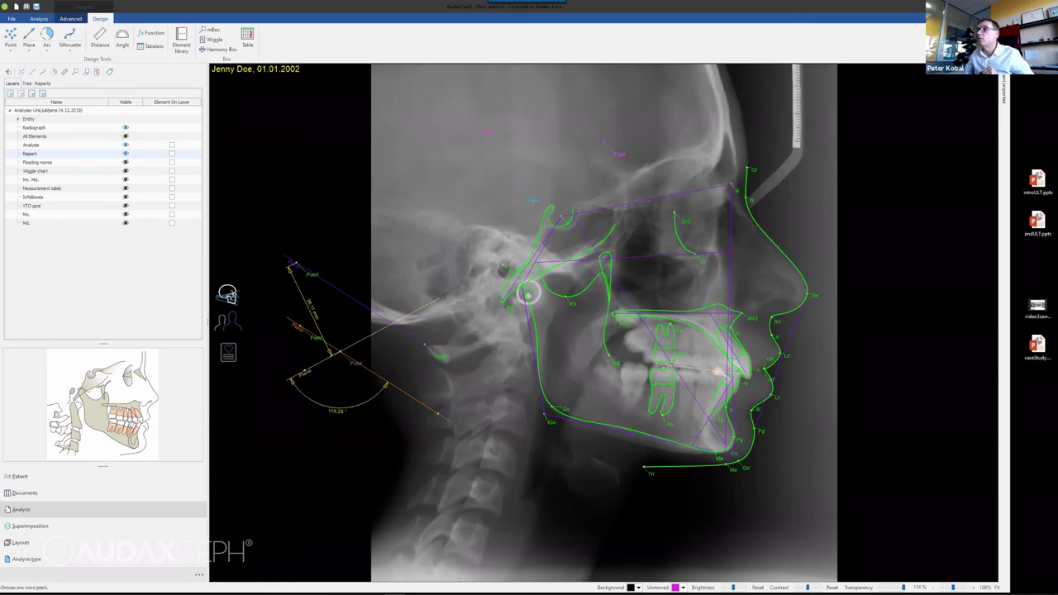
{"action": "left_click", "coordinate": [532, 200]}
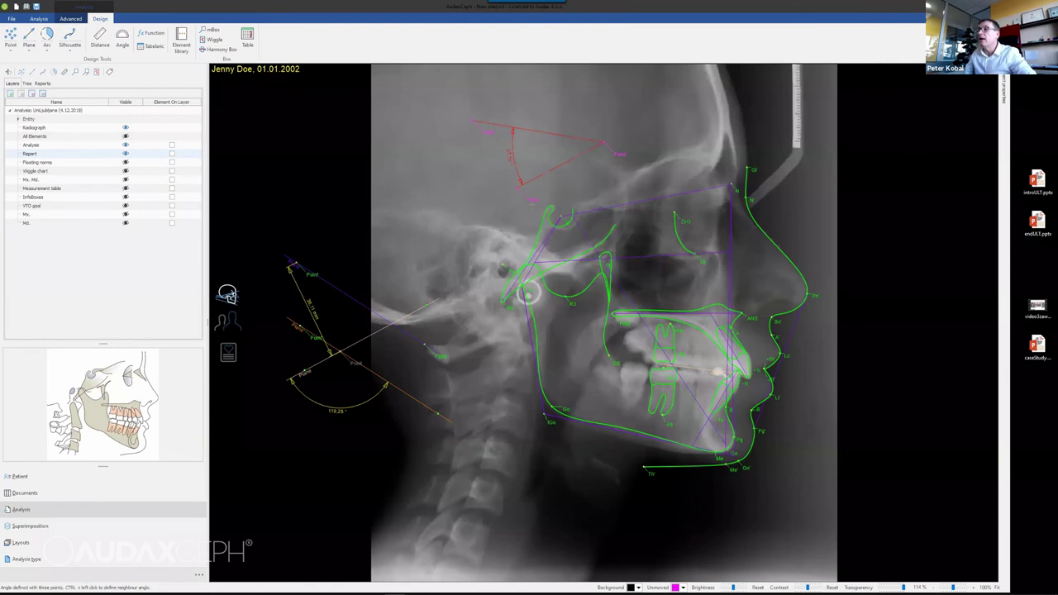
{"action": "left_click", "coordinate": [657, 222]}
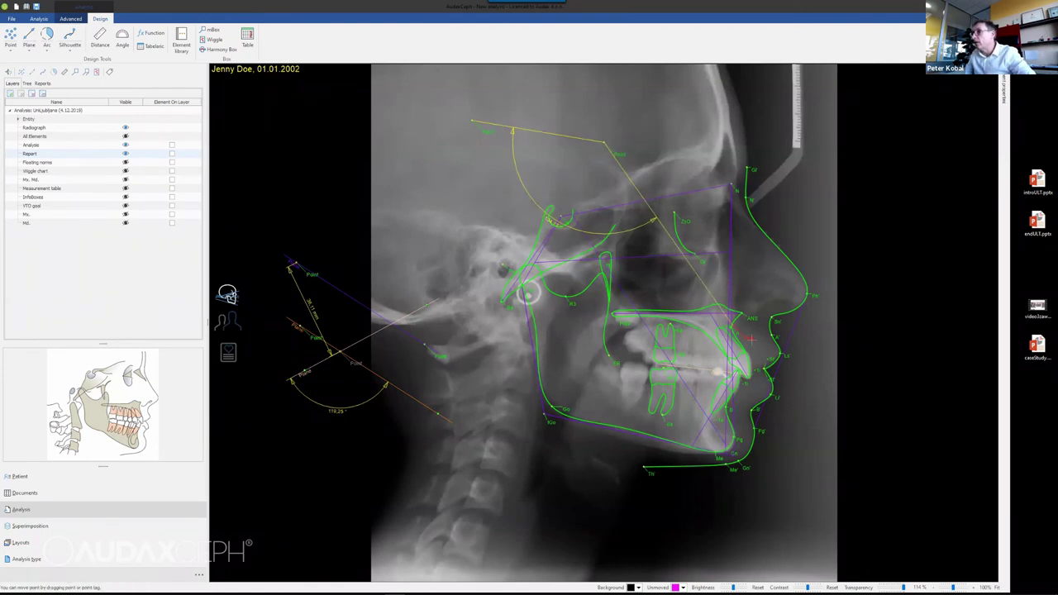
{"action": "left_click_drag", "start_coordinate": [630, 155], "coordinate": [580, 229]}
{"action": "left_click", "coordinate": [597, 337]}
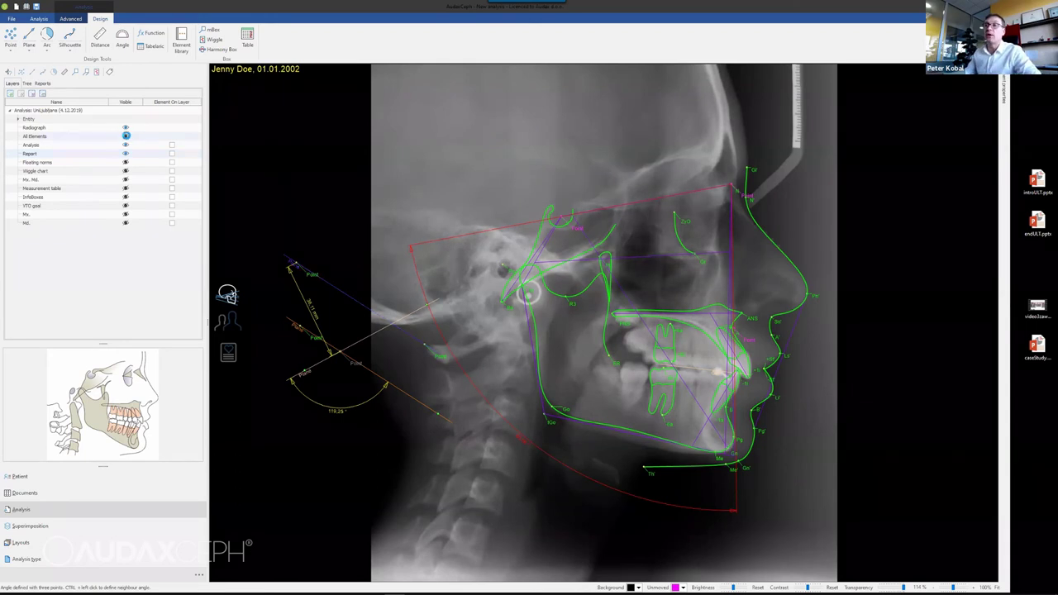
Show all analysis elements, then hide the yellow tracings and restore the green tracing
{"action": "left_click", "coordinate": [126, 136]}
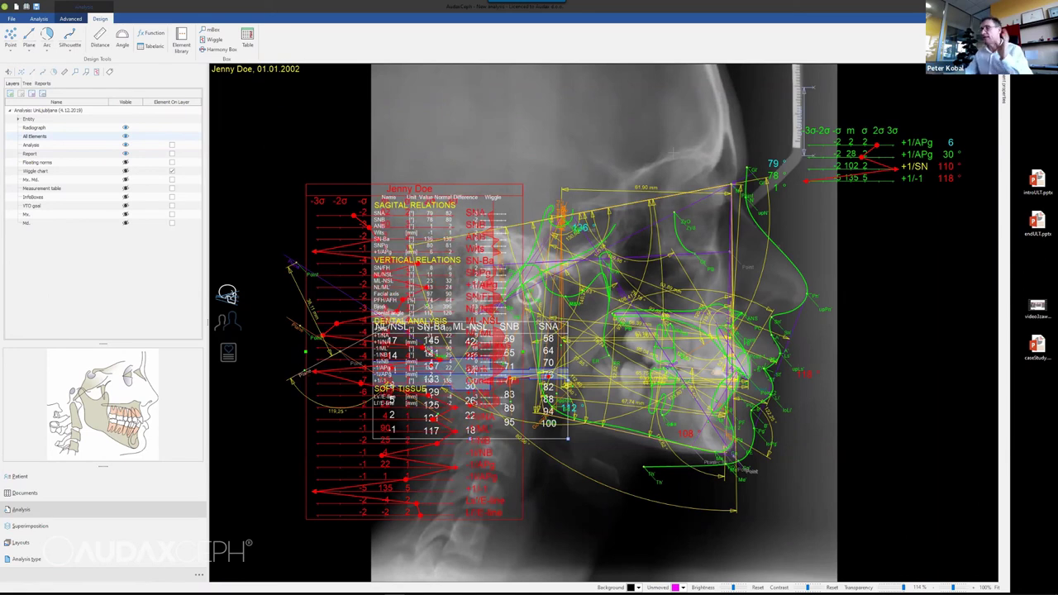
{"action": "left_click", "coordinate": [127, 136]}
{"action": "left_click", "coordinate": [126, 155]}
{"action": "left_click", "coordinate": [126, 154]}
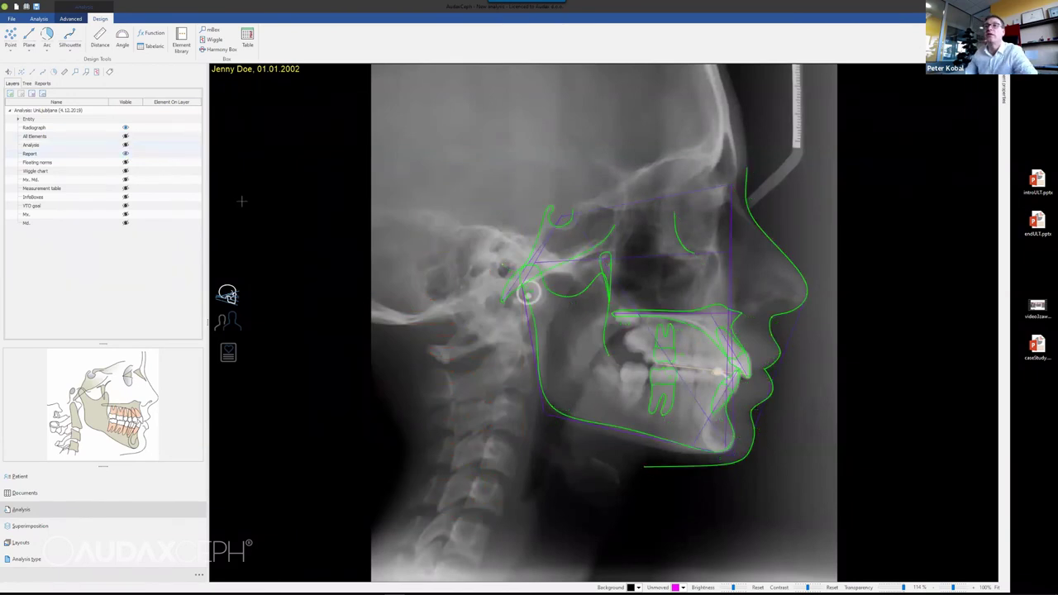
Preview the floating norms, wiggle chart and measurement table in turn, ending with infobox values shown
{"action": "left_click", "coordinate": [126, 163]}
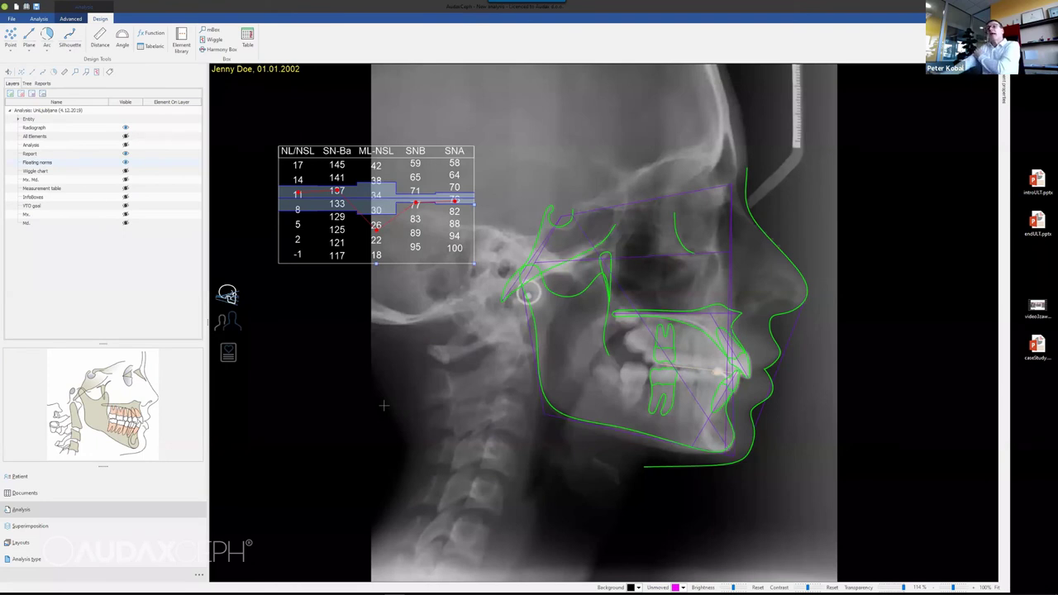
{"action": "left_click", "coordinate": [126, 170]}
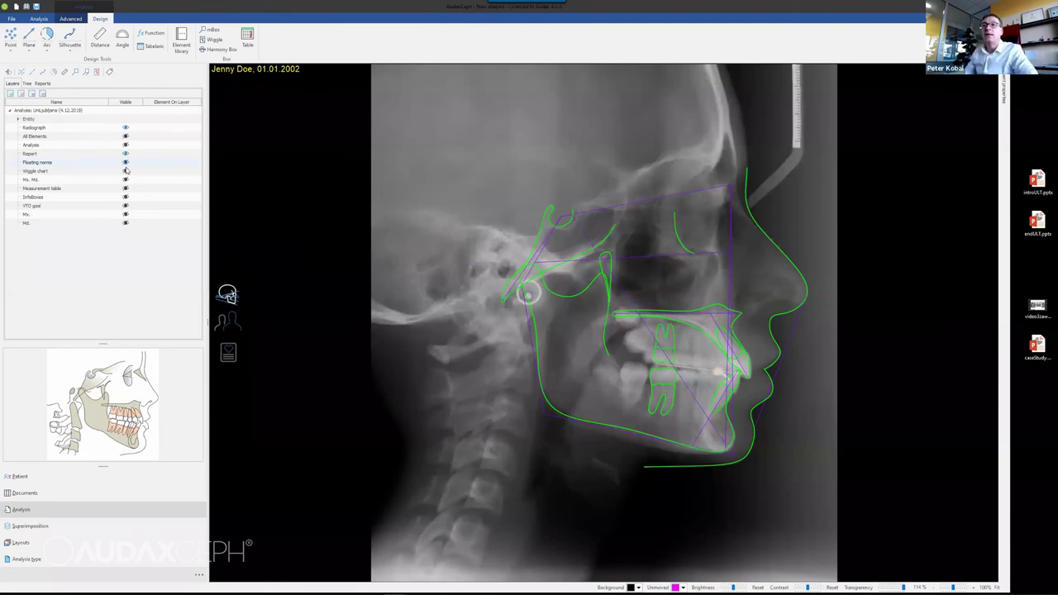
{"action": "left_click", "coordinate": [126, 171]}
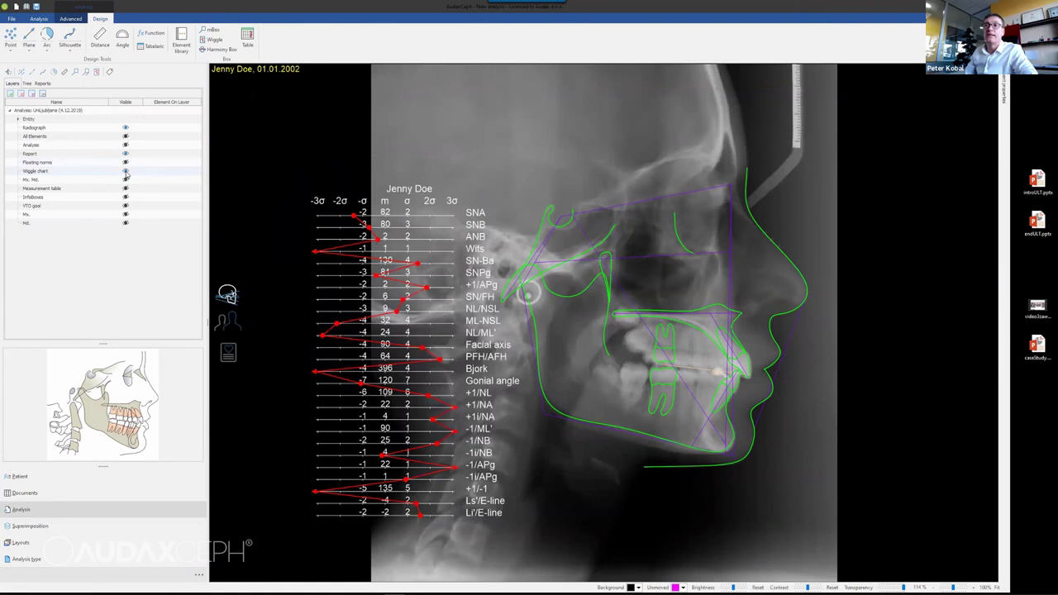
{"action": "left_click", "coordinate": [125, 172]}
{"action": "left_click", "coordinate": [159, 189]}
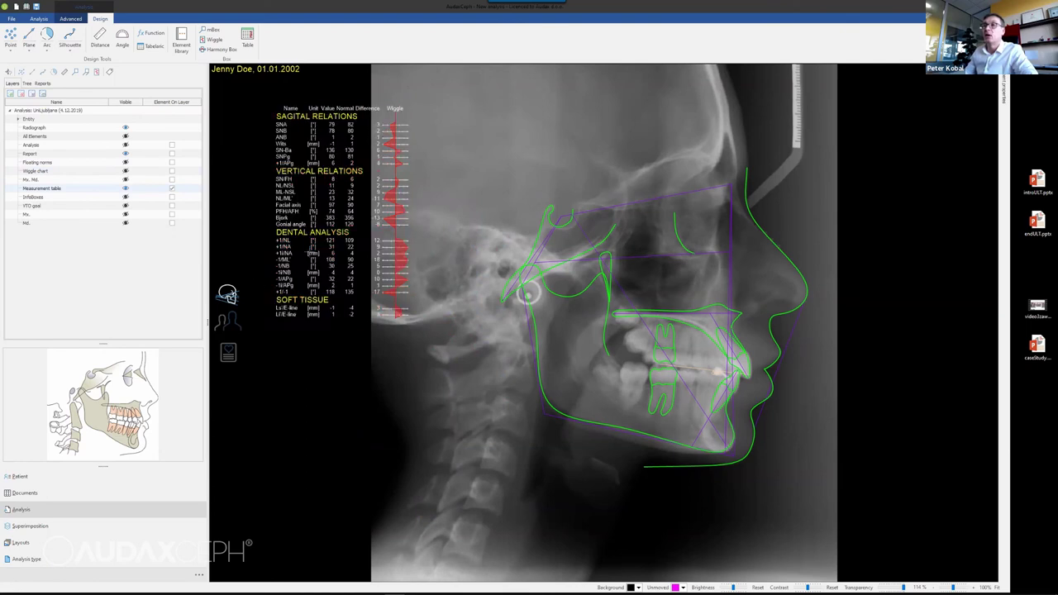
{"action": "left_click", "coordinate": [125, 189]}
{"action": "left_click", "coordinate": [126, 197]}
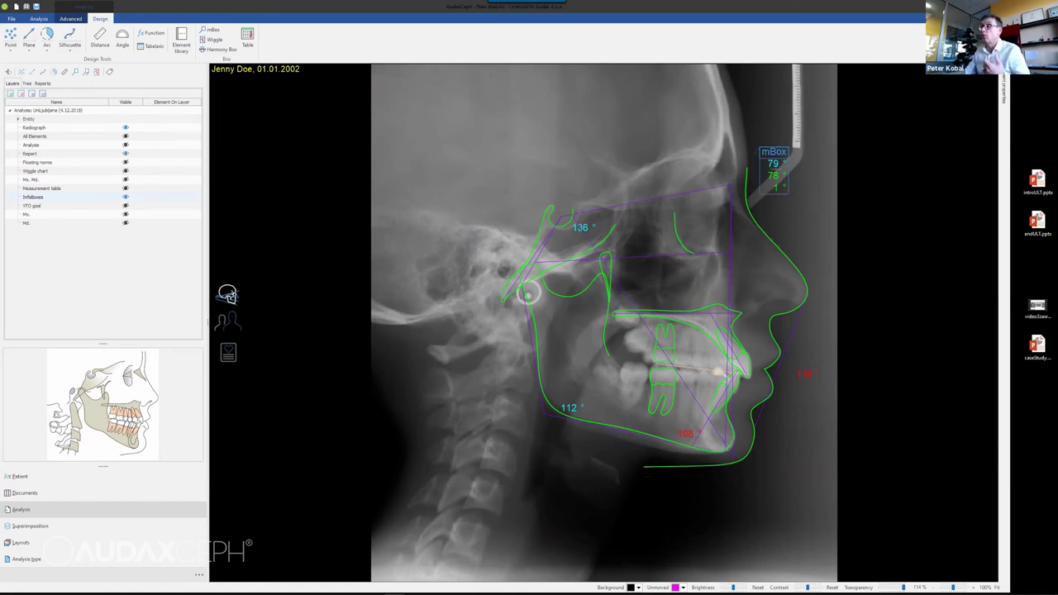
Label the mBox values SNA, SNB and ANB, show landmark names, nudge Nasion up, then close AudaxCeph
{"action": "left_click", "coordinate": [774, 167]}
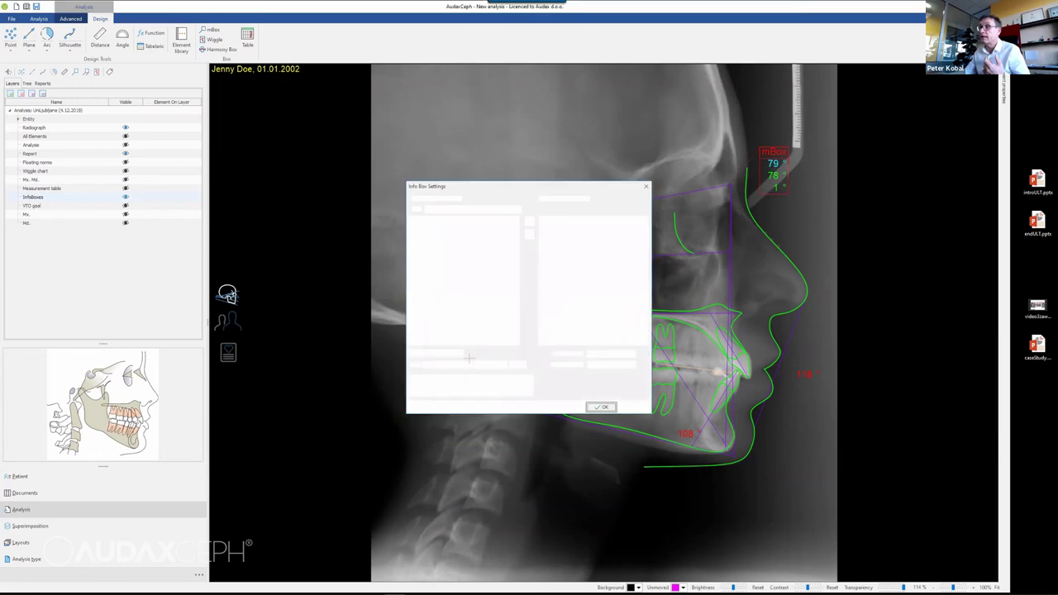
{"action": "left_click", "coordinate": [594, 409]}
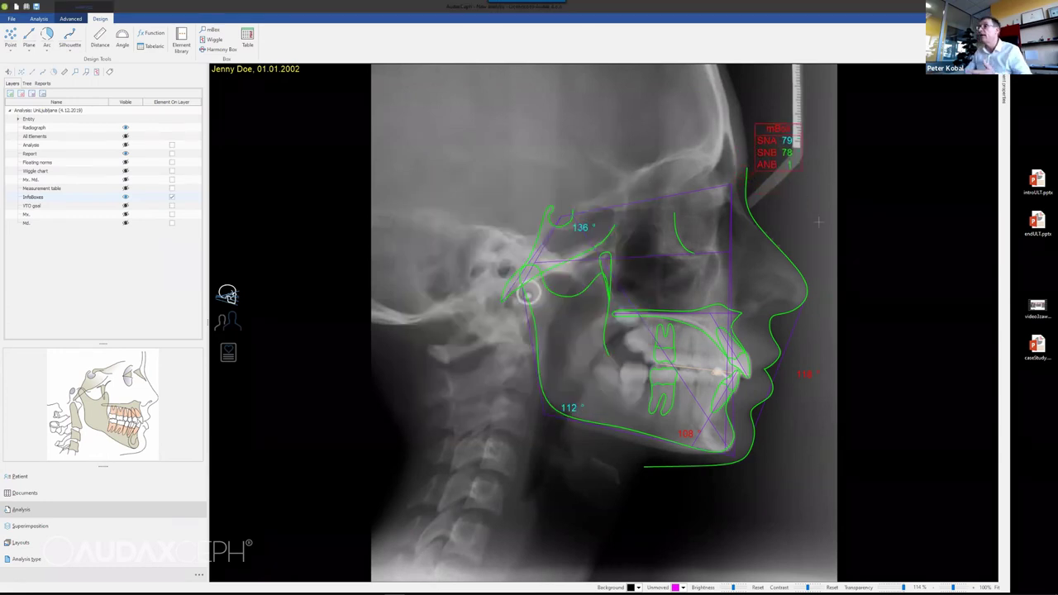
{"action": "left_click", "coordinate": [129, 146]}
{"action": "mouse_move", "coordinate": [739, 201]}
{"action": "left_mouse_down"}
{"action": "mouse_move", "coordinate": [743, 182]}
{"action": "mouse_move", "coordinate": [721, 236]}
{"action": "mouse_move", "coordinate": [744, 189]}
{"action": "left_mouse_up"}
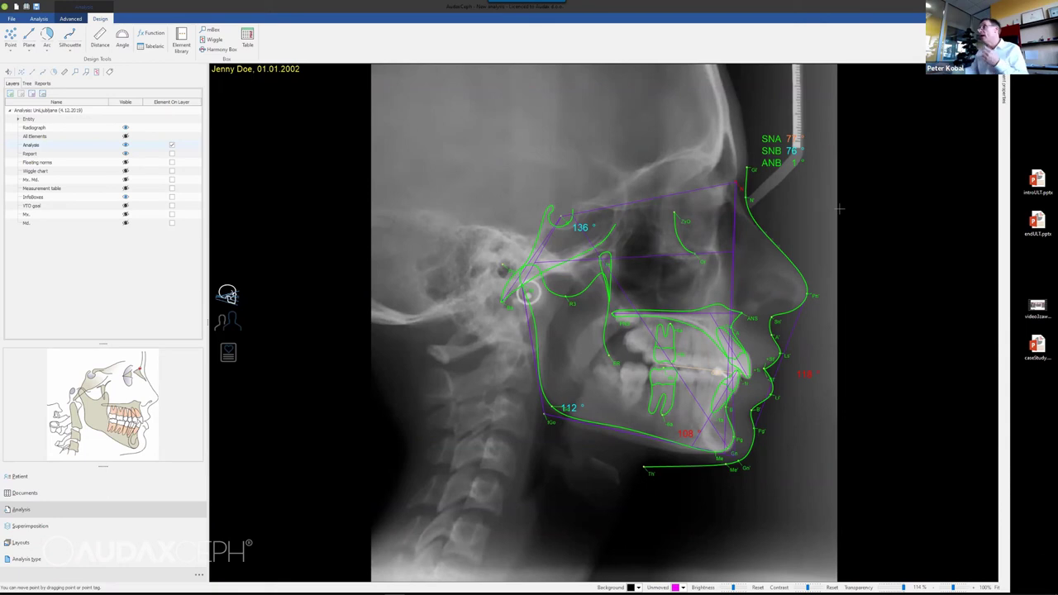
{"action": "key", "text": "alt+F4"}
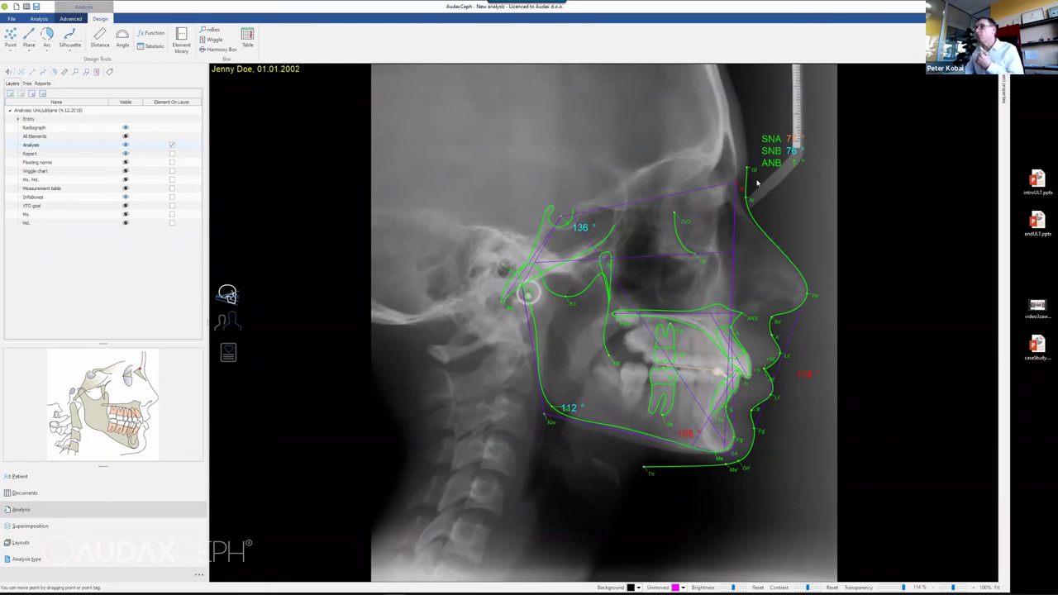
{"action": "left_click", "coordinate": [552, 314]}
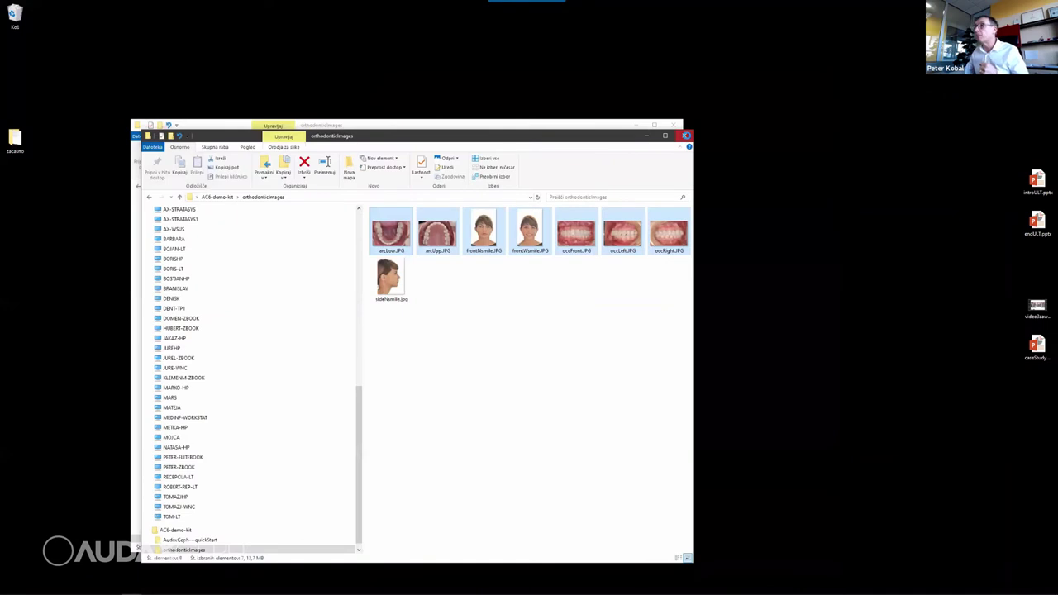
Close the orthodonticImages Explorer window and return to AudaxCeph SuperEasy's patient-data help page
{"action": "left_click", "coordinate": [686, 134]}
{"action": "mouse_move", "coordinate": [363, 591]}
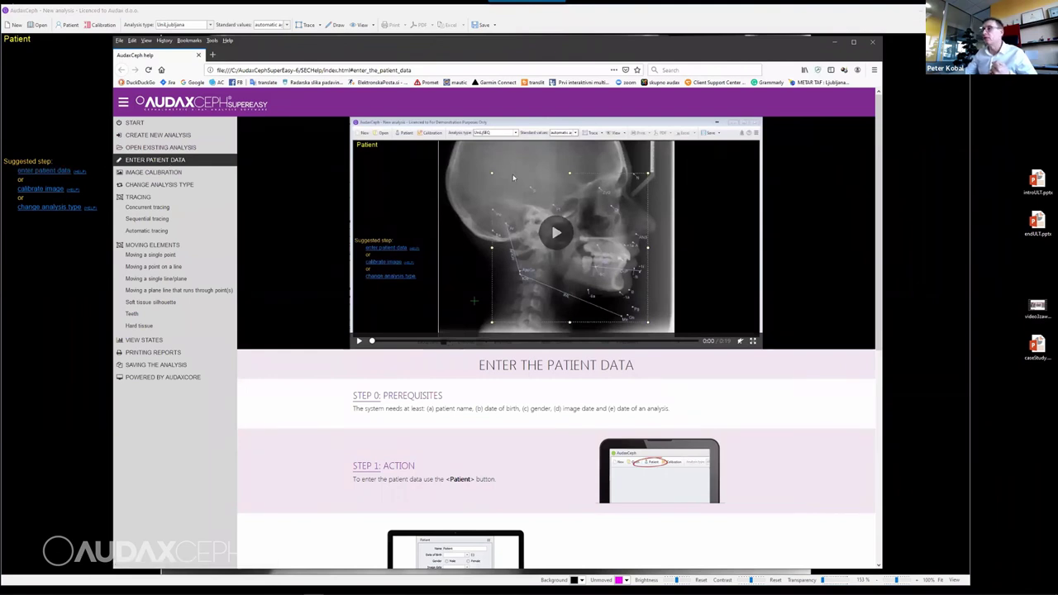
Play the patient-data tutorial video, then close the Firefox help window
{"action": "left_click", "coordinate": [560, 235]}
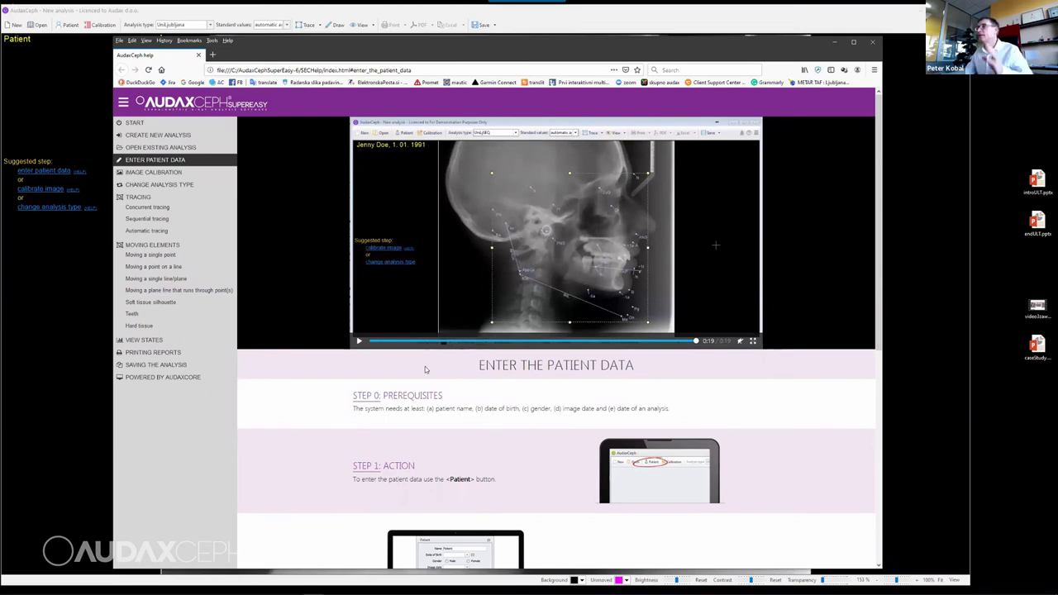
{"action": "left_click", "coordinate": [873, 41]}
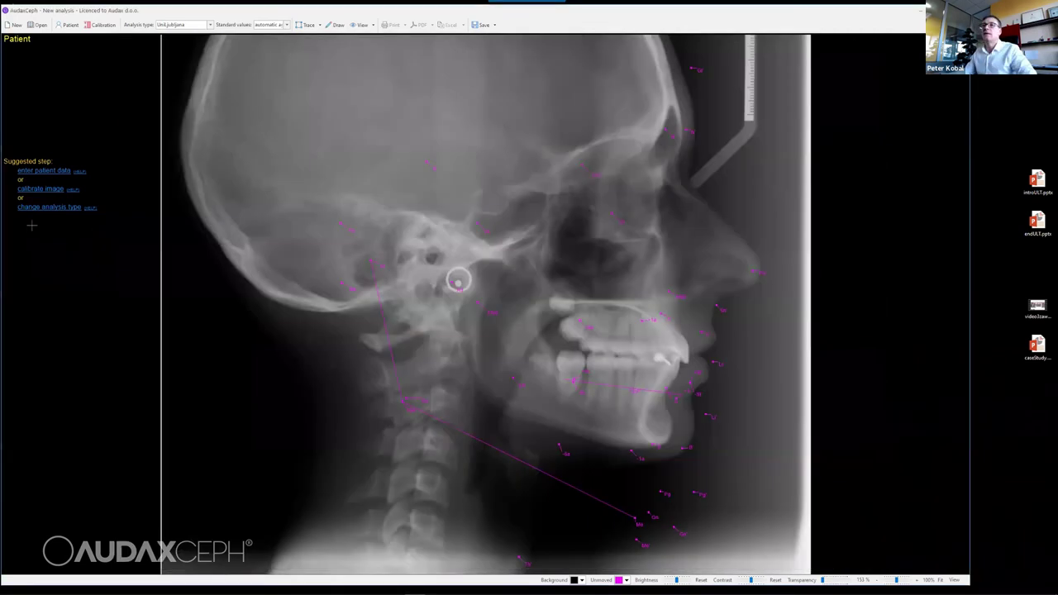
Enter the patient's name, birth date 1.01.2003, female gender and image date 4 December 2019
{"action": "left_click", "coordinate": [48, 171]}
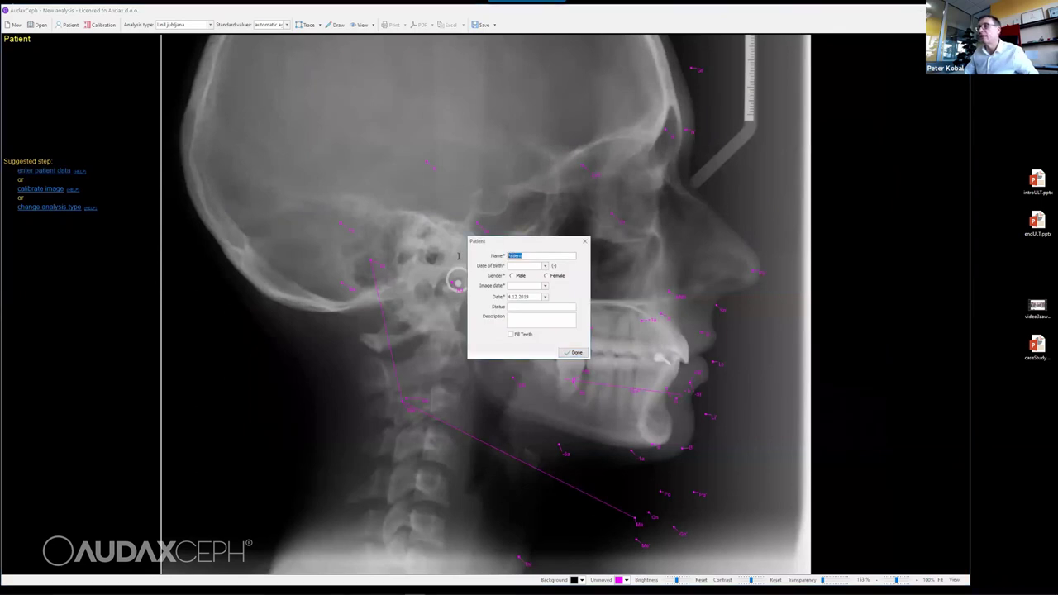
{"action": "type", "text": "Jenny"}
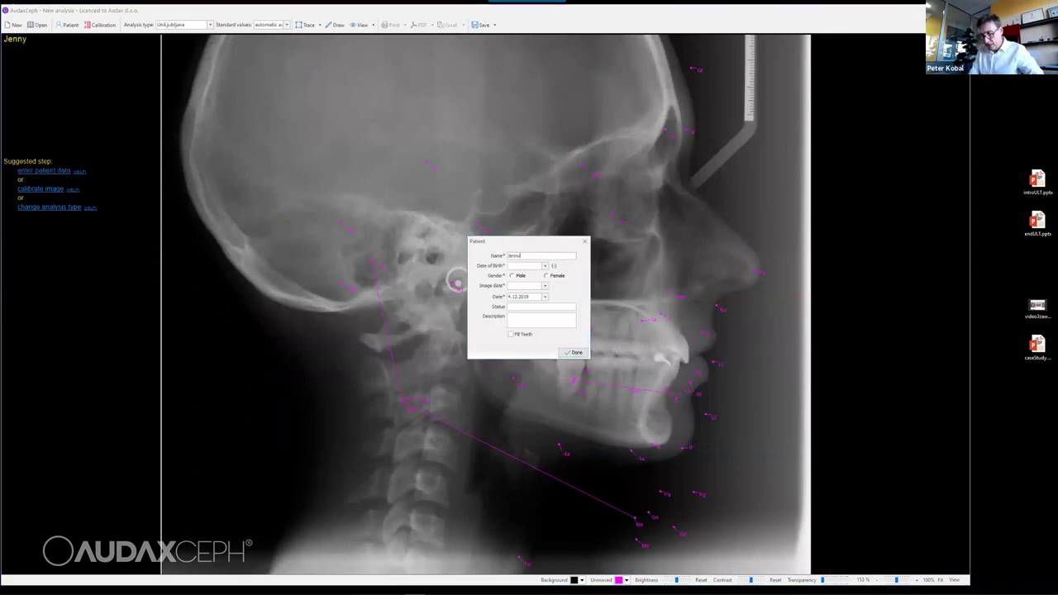
{"action": "type", "text": " Doe"}
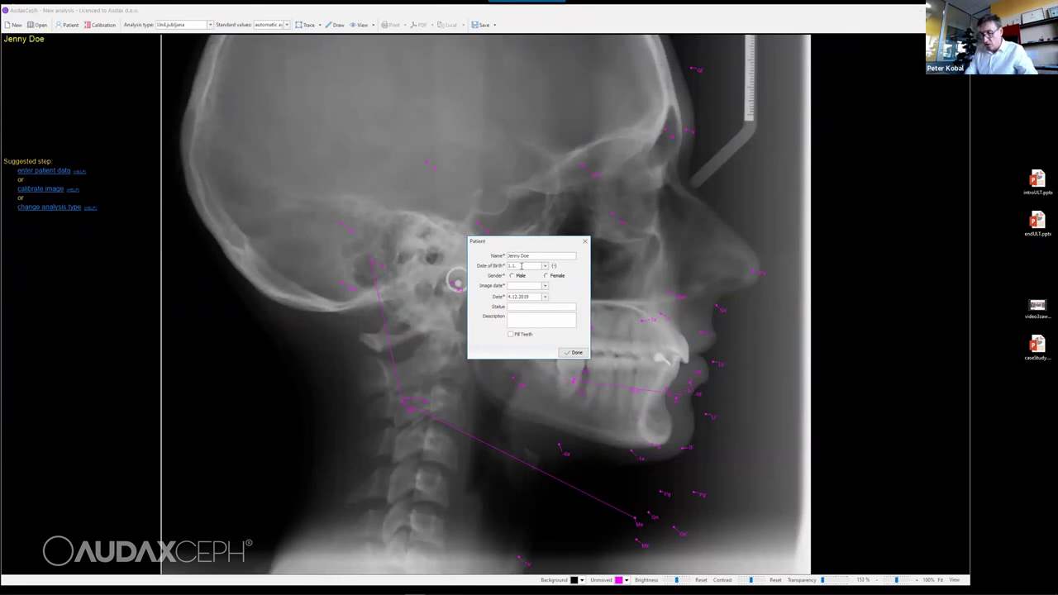
{"action": "left_click", "coordinate": [559, 277]}
{"action": "left_click", "coordinate": [545, 296]}
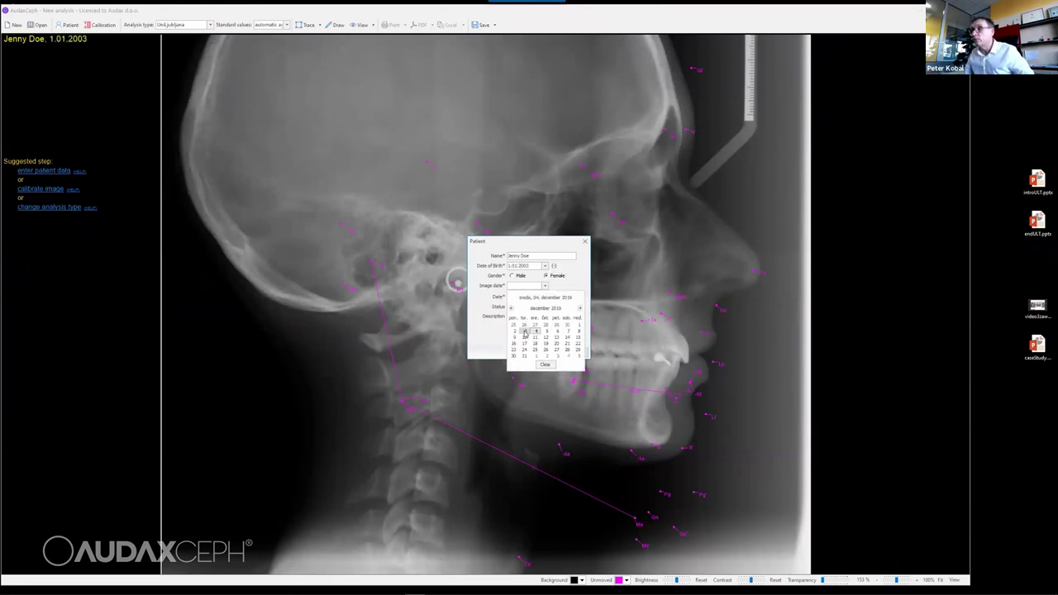
{"action": "left_click", "coordinate": [535, 330]}
{"action": "left_click", "coordinate": [574, 353]}
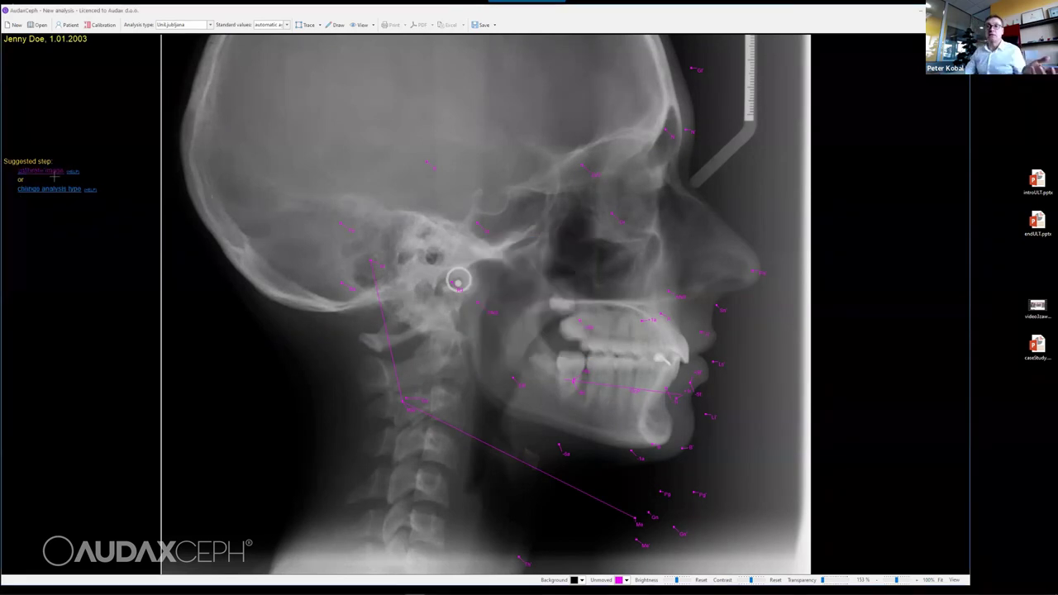
Calibrate the X-ray by marking two ruler points 25 mm apart
{"action": "left_click", "coordinate": [47, 171]}
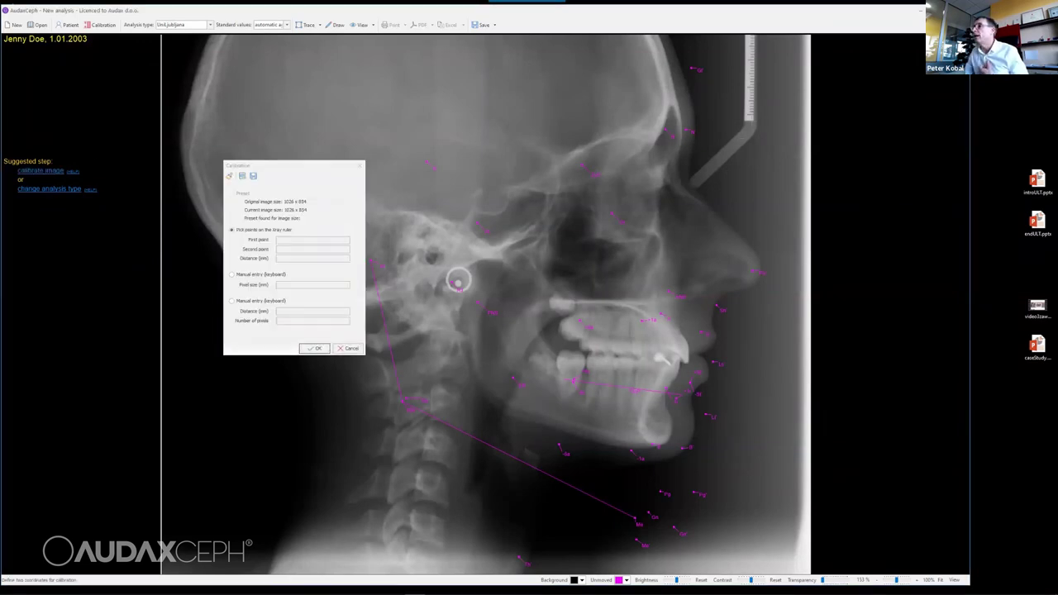
{"action": "left_click", "coordinate": [738, 47]}
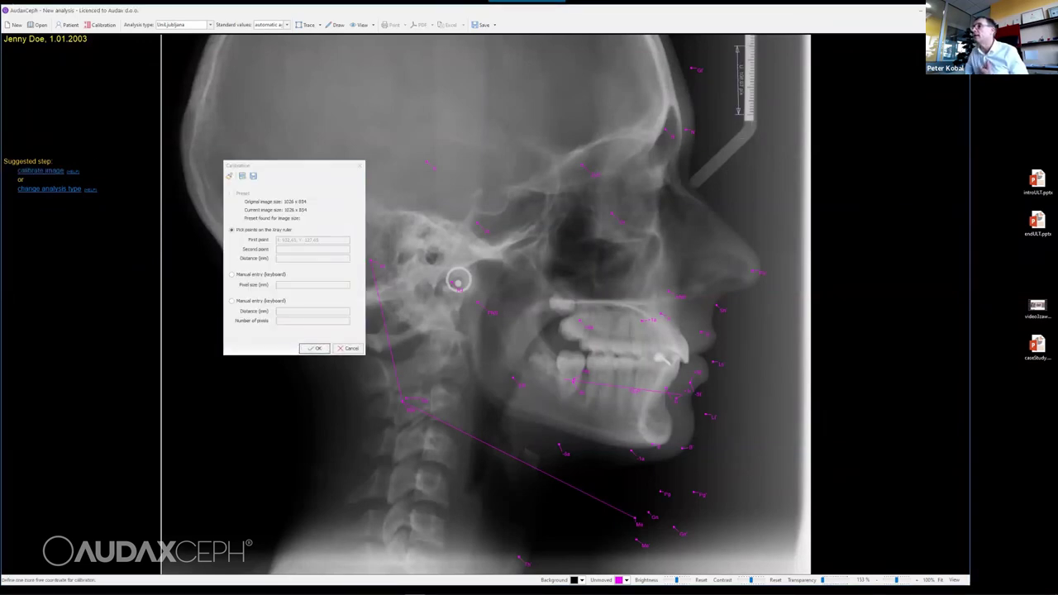
{"action": "left_click", "coordinate": [739, 114]}
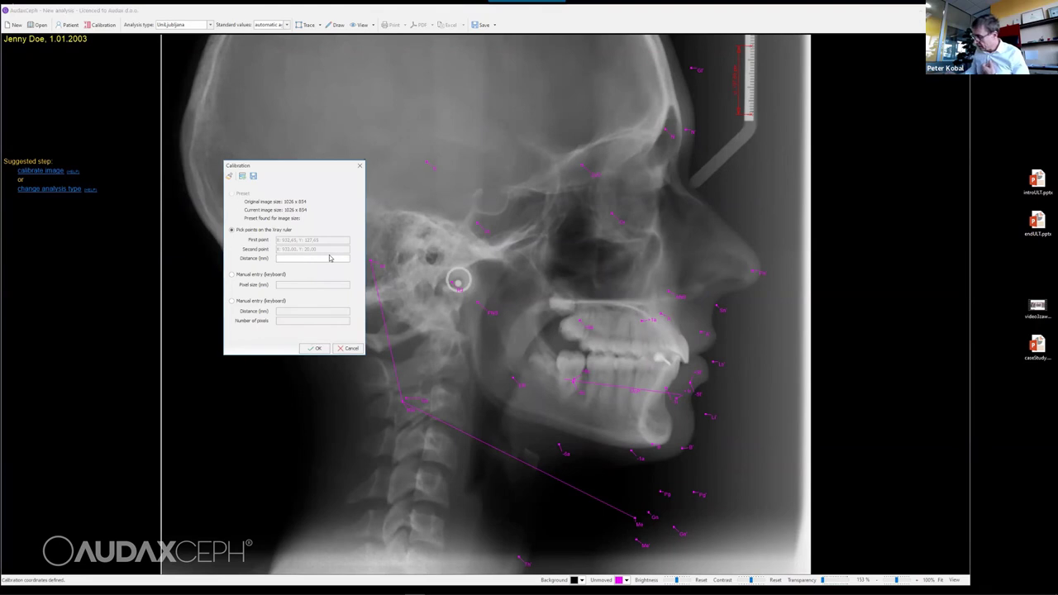
{"action": "key", "text": "Return"}
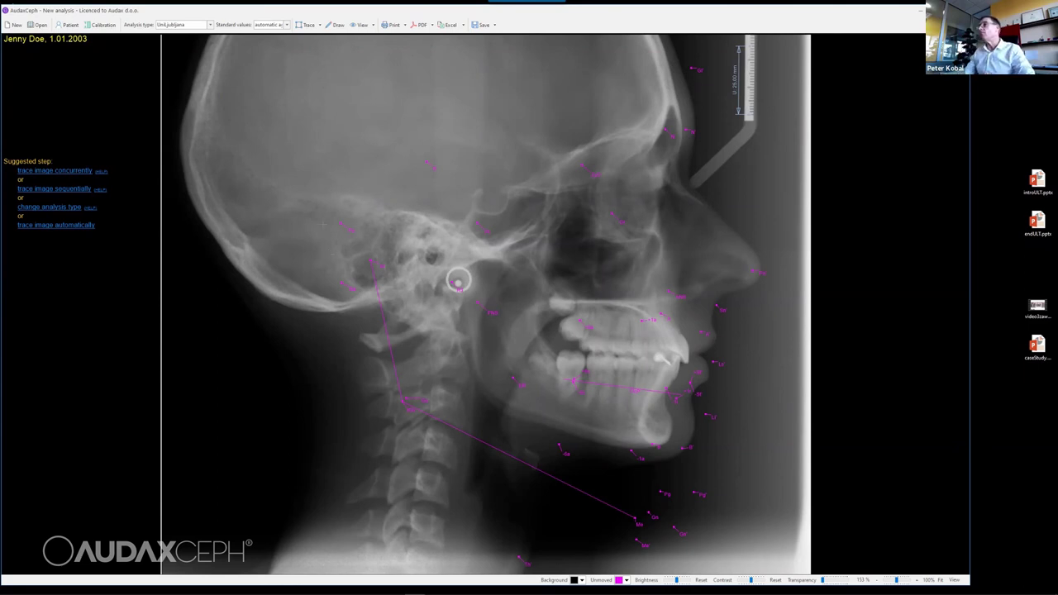
Auto-trace the X-ray, show its tracing points, and correct two mandible landmarks and an occlusal-plane point
{"action": "left_click", "coordinate": [57, 226]}
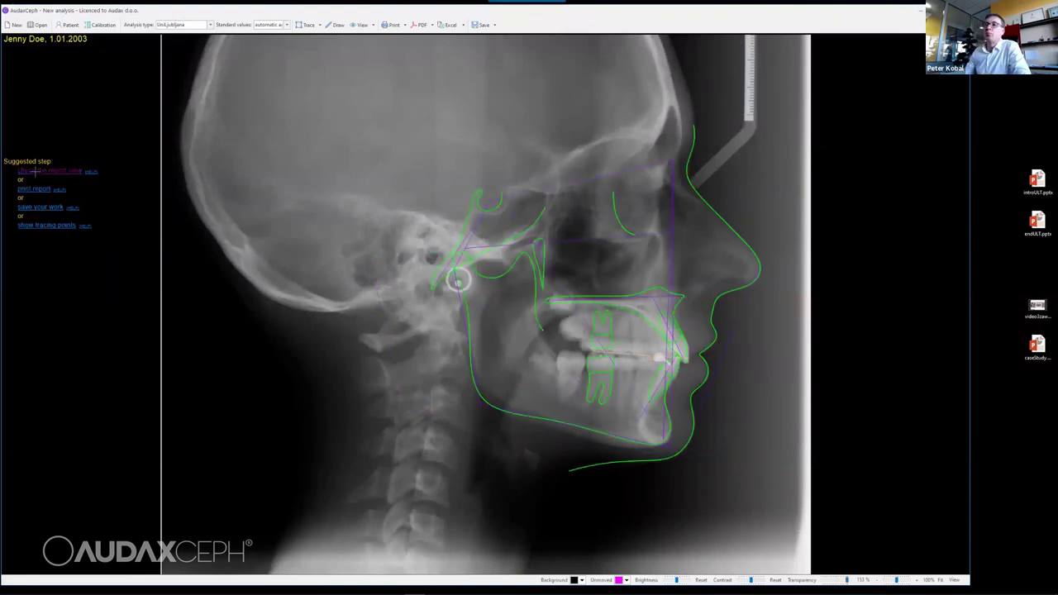
{"action": "left_click", "coordinate": [46, 225]}
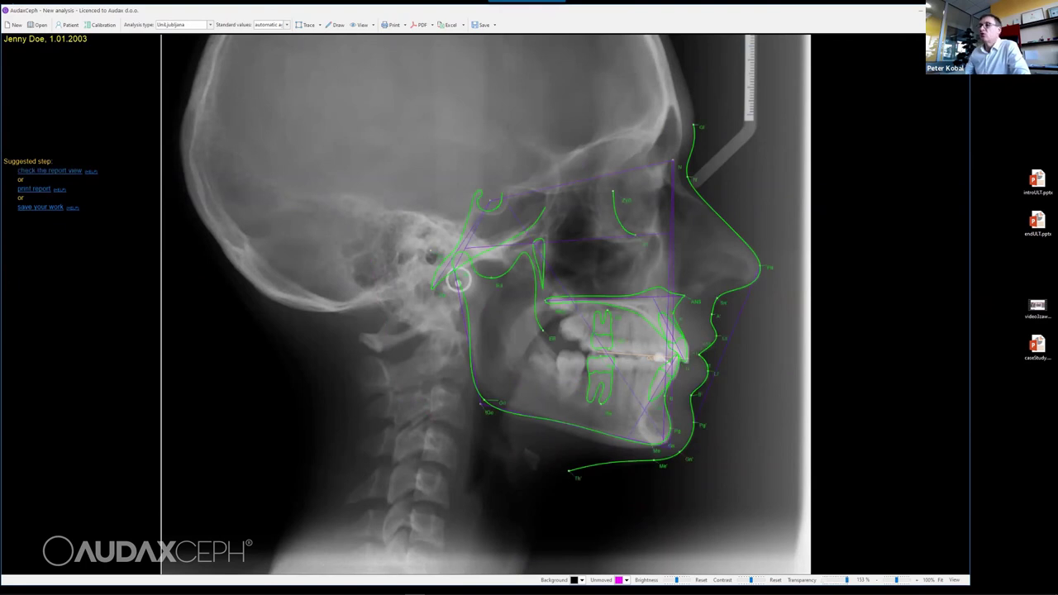
{"action": "left_click_drag", "start_coordinate": [556, 340], "coordinate": [552, 352]}
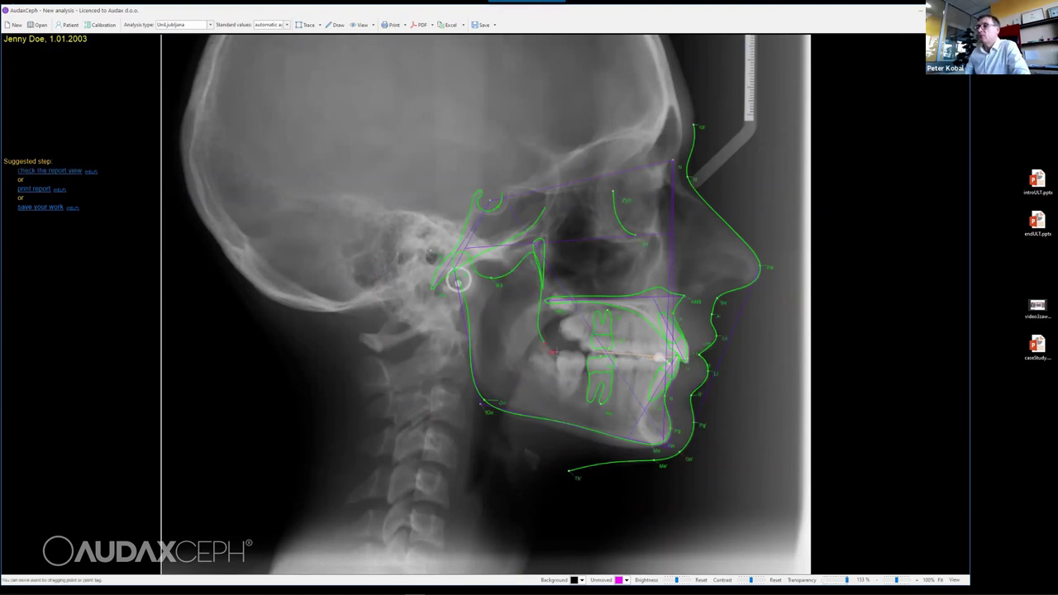
{"action": "left_click_drag", "start_coordinate": [501, 402], "coordinate": [501, 397]}
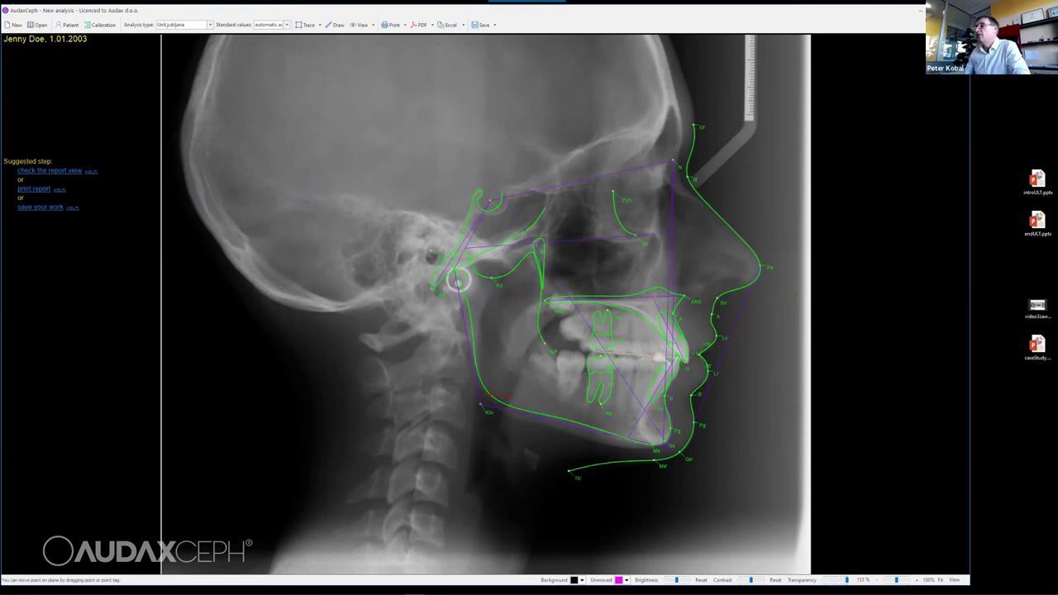
{"action": "left_click_drag", "start_coordinate": [661, 357], "coordinate": [613, 354]}
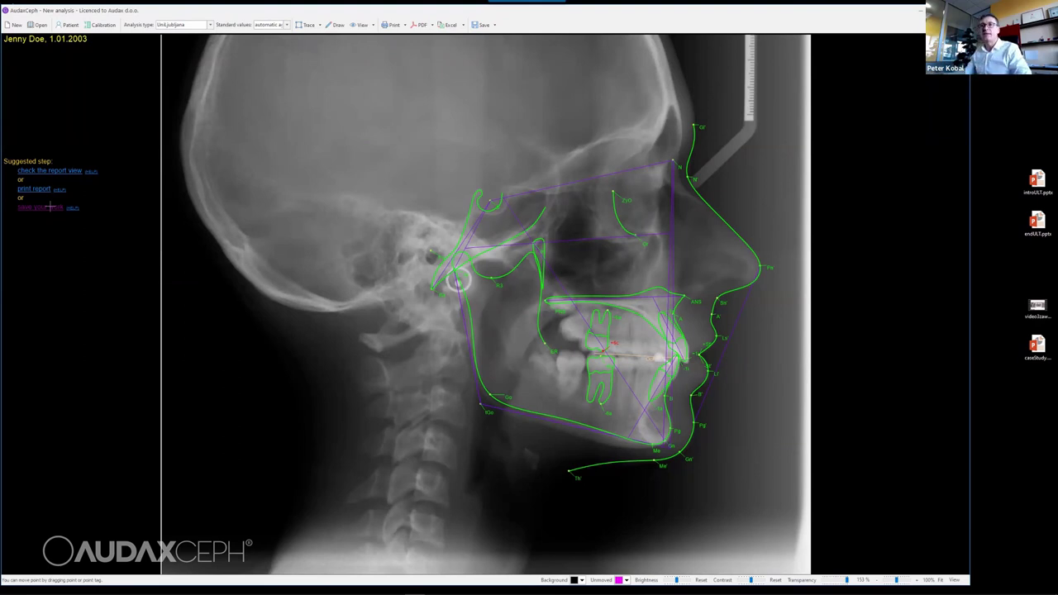
Save the traced analysis under its default patient-and-date file name, then close AudaxCeph SuperEasy
{"action": "left_click", "coordinate": [50, 206]}
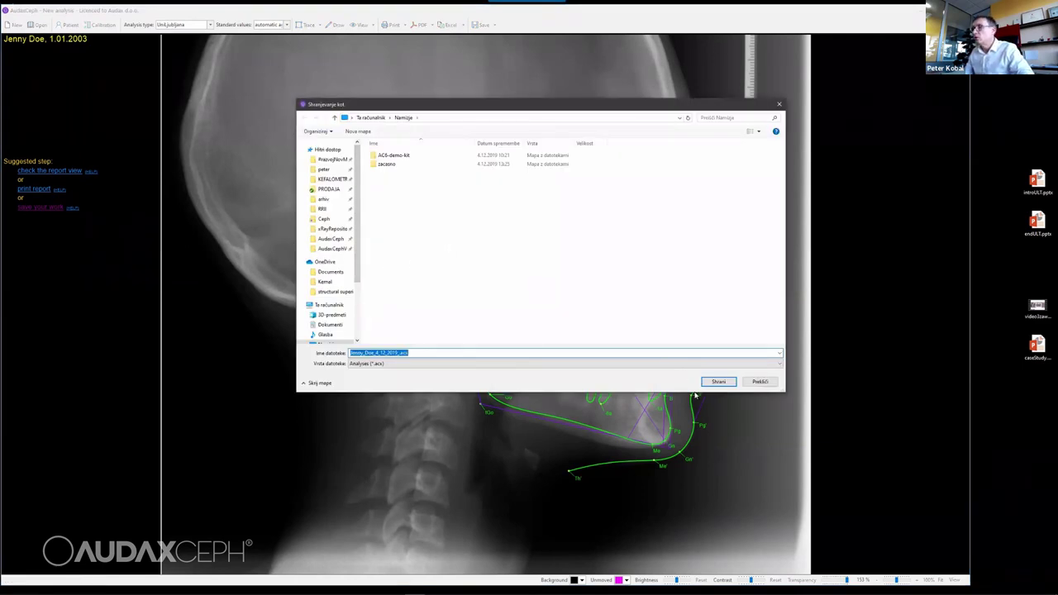
{"action": "left_click", "coordinate": [721, 382]}
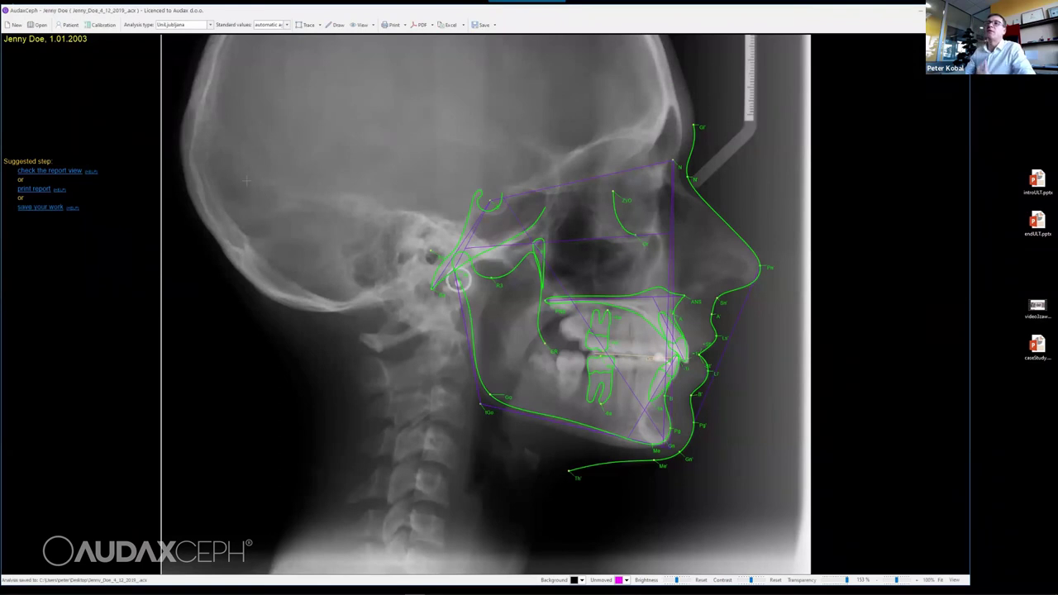
{"action": "left_click", "coordinate": [918, 10]}
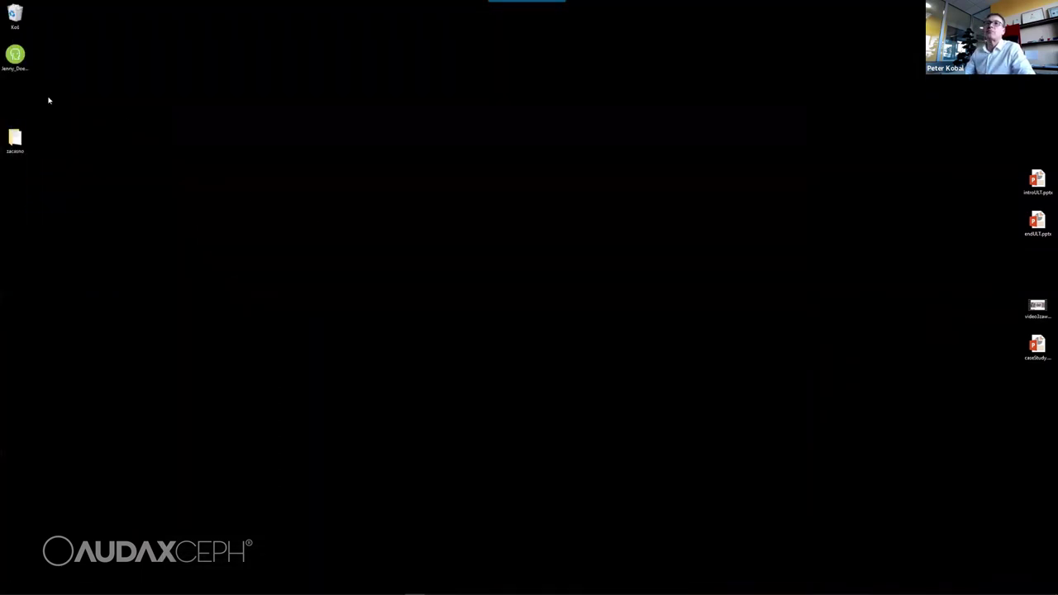
Move the saved analysis file to the desktop centre, then open endULT.pptx and start its slide show
{"action": "left_click_drag", "start_coordinate": [15, 54], "coordinate": [573, 263]}
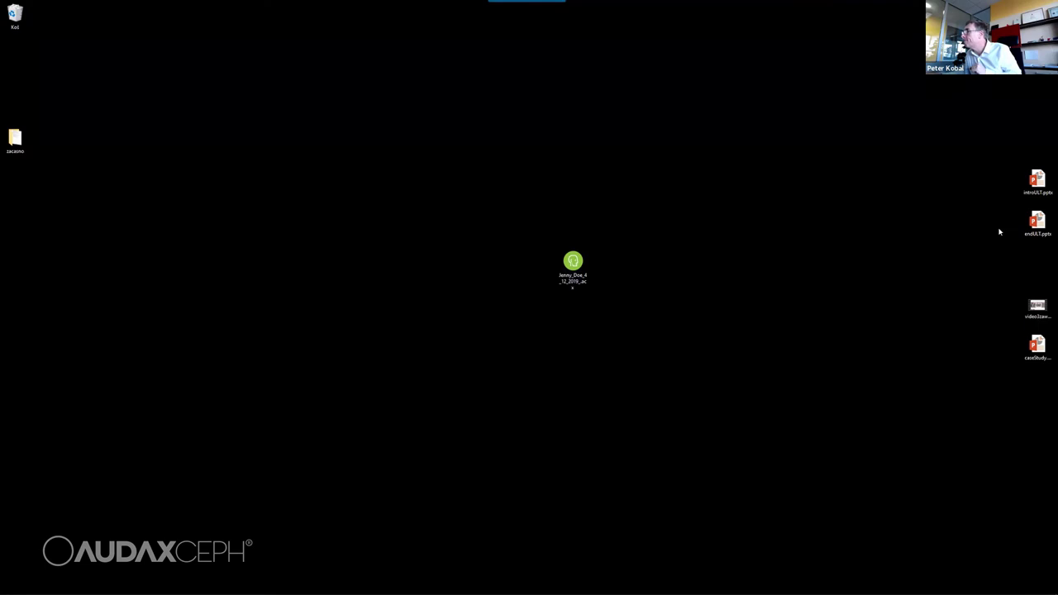
{"action": "left_click", "coordinate": [1039, 225]}
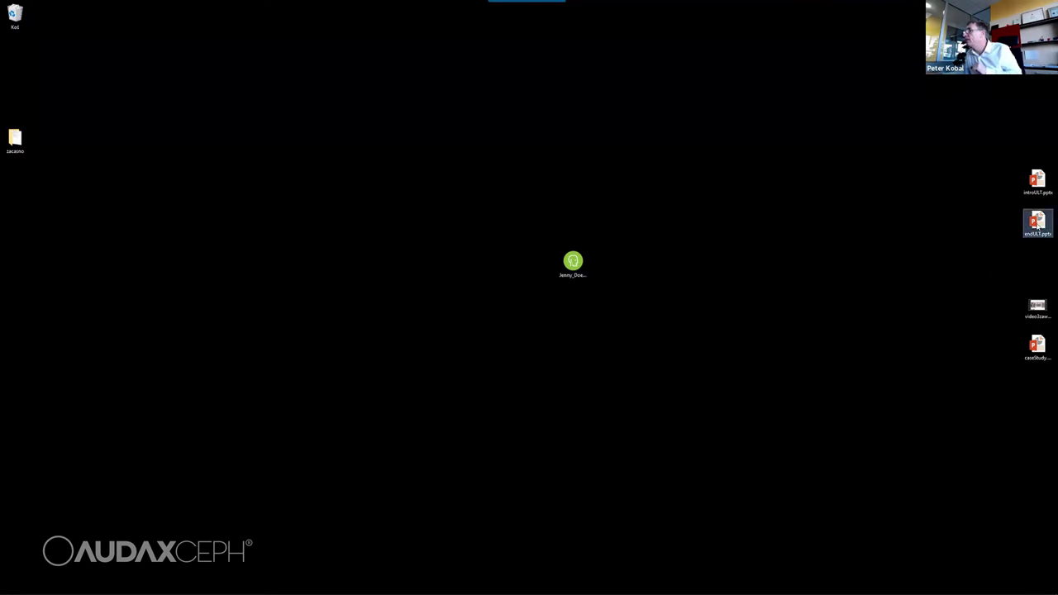
{"action": "double_click", "coordinate": [1039, 225]}
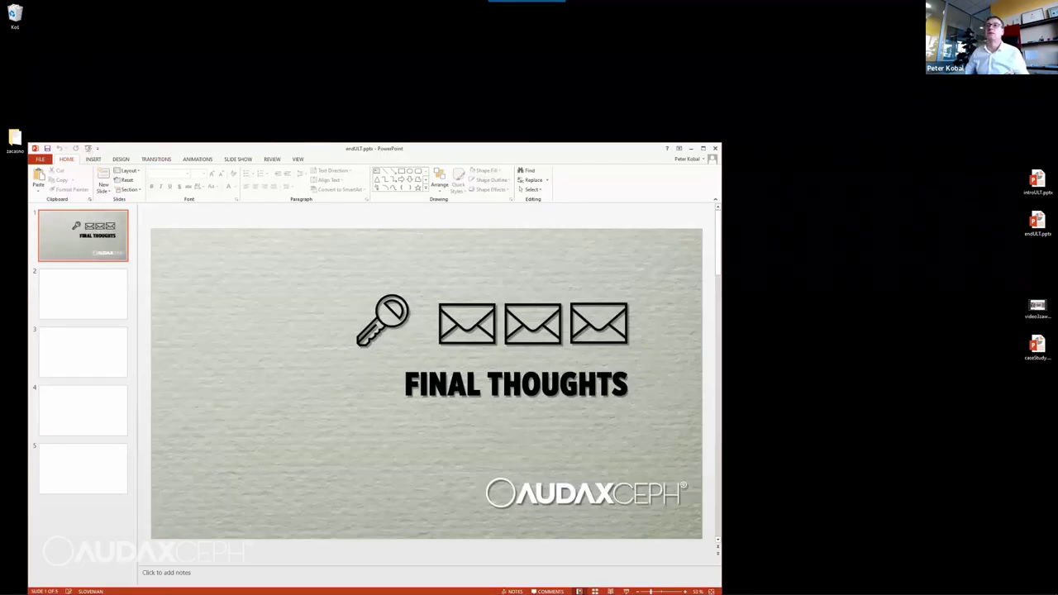
{"action": "key", "text": "F5"}
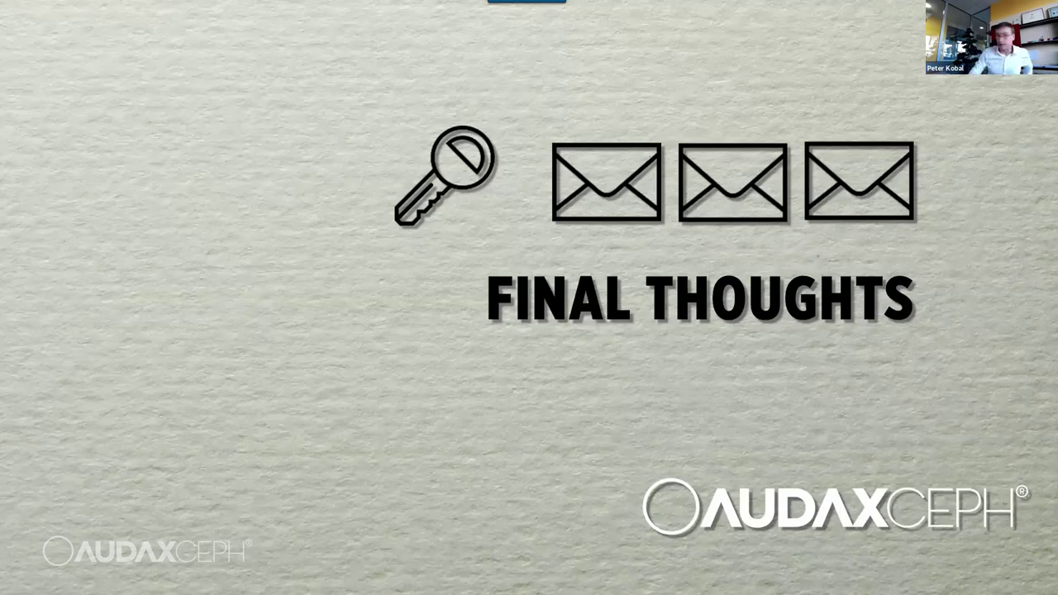
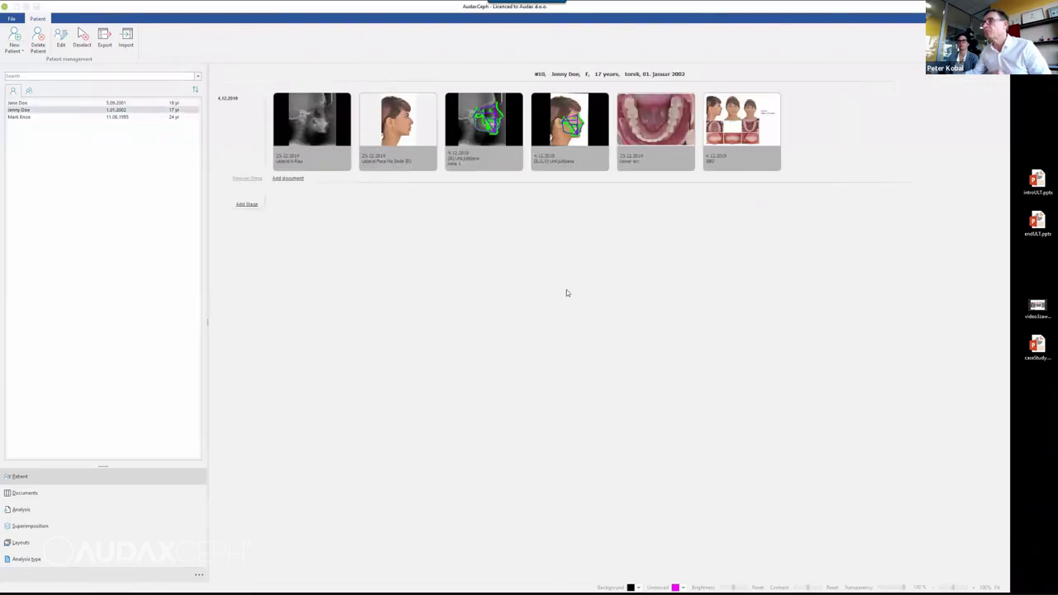
Switch to the demo kit folder holding the files
{"action": "key", "text": "alt+Tab"}
Add clayModel.png to the patient's documents with image type Undefined
{"action": "left_click_drag", "start_coordinate": [518, 328], "coordinate": [821, 122]}
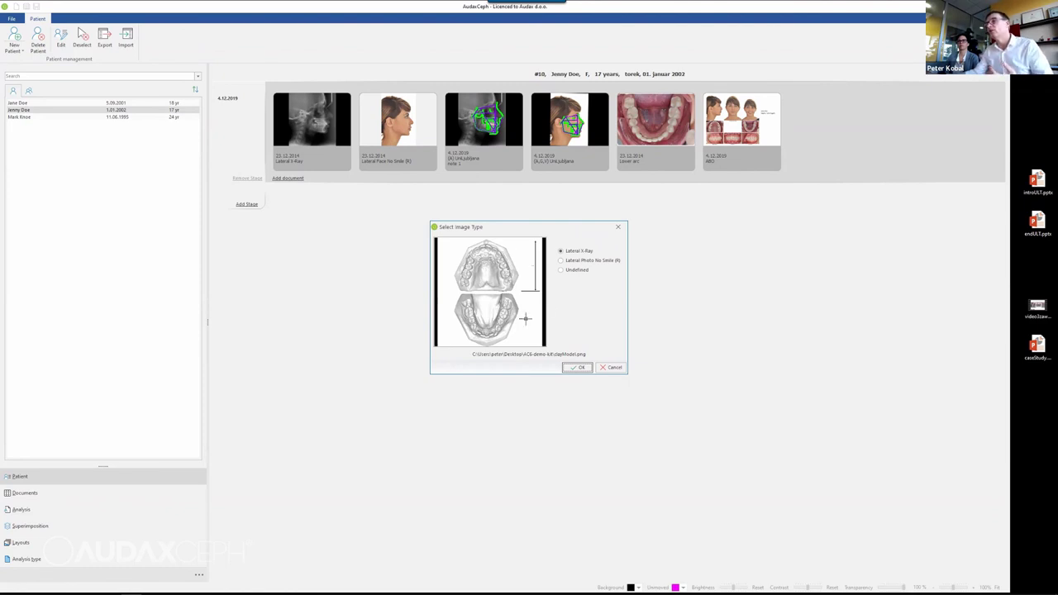
{"action": "left_click", "coordinate": [577, 271]}
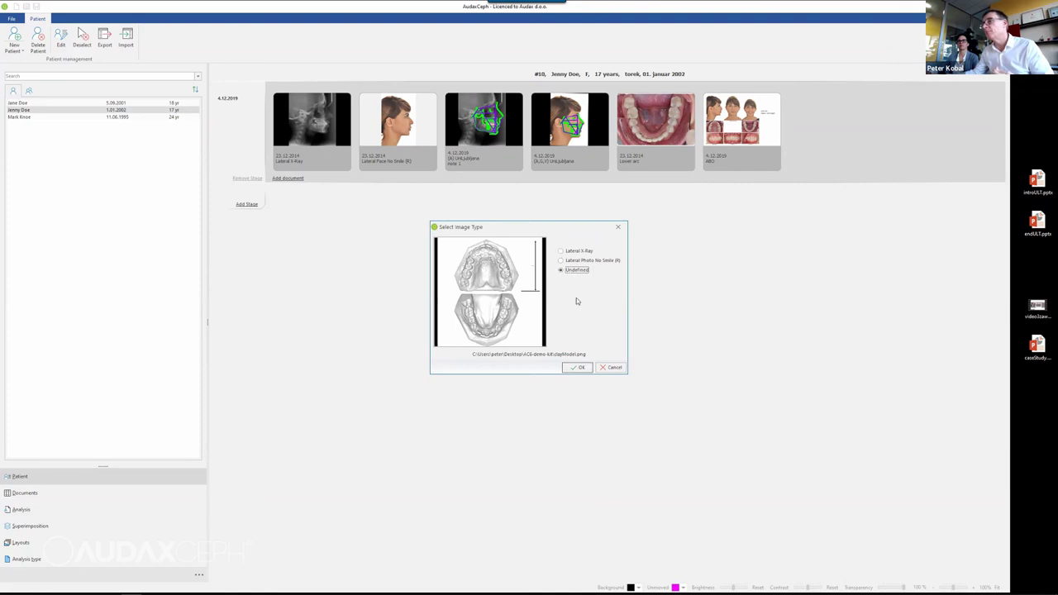
{"action": "left_click", "coordinate": [579, 369]}
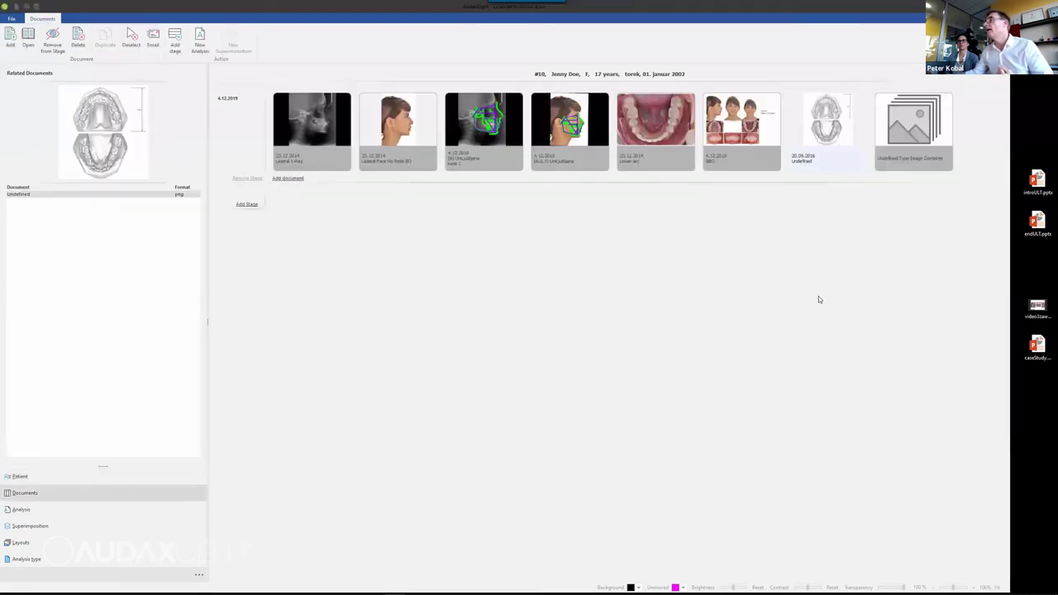
{"action": "left_click", "coordinate": [199, 38]}
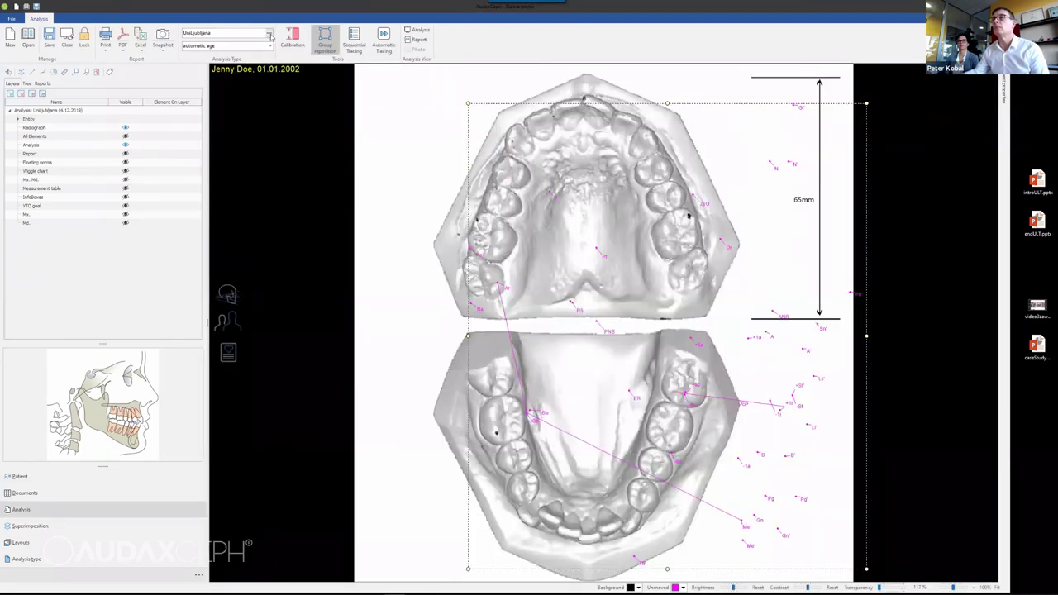
Open a Bolton Schwarz Korkhaus analysis on the clayModel cast, dismissing the unsaved-changes prompt
{"action": "left_click", "coordinate": [228, 294]}
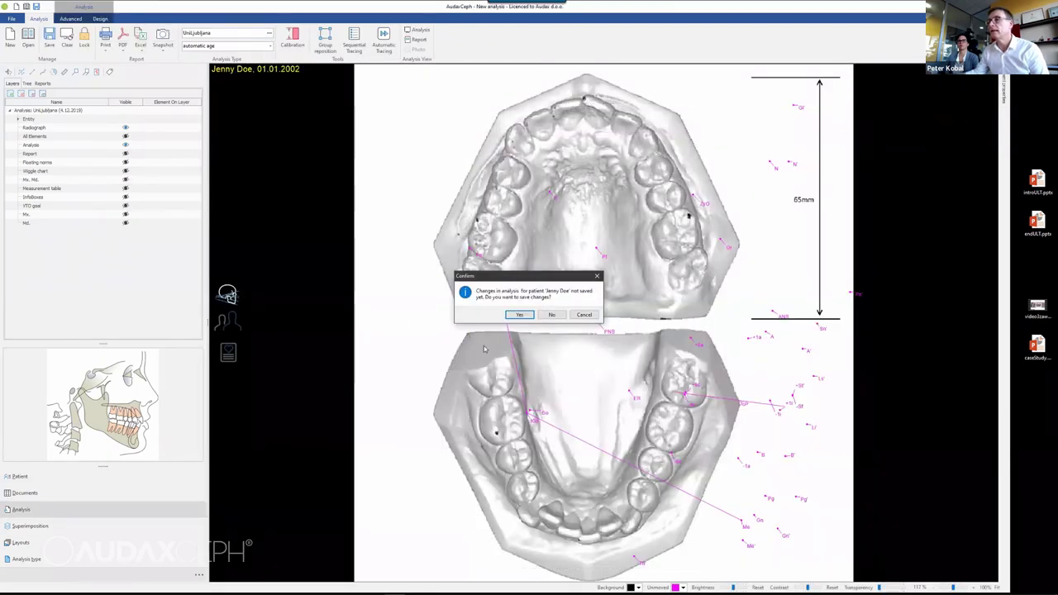
{"action": "left_click", "coordinate": [551, 314]}
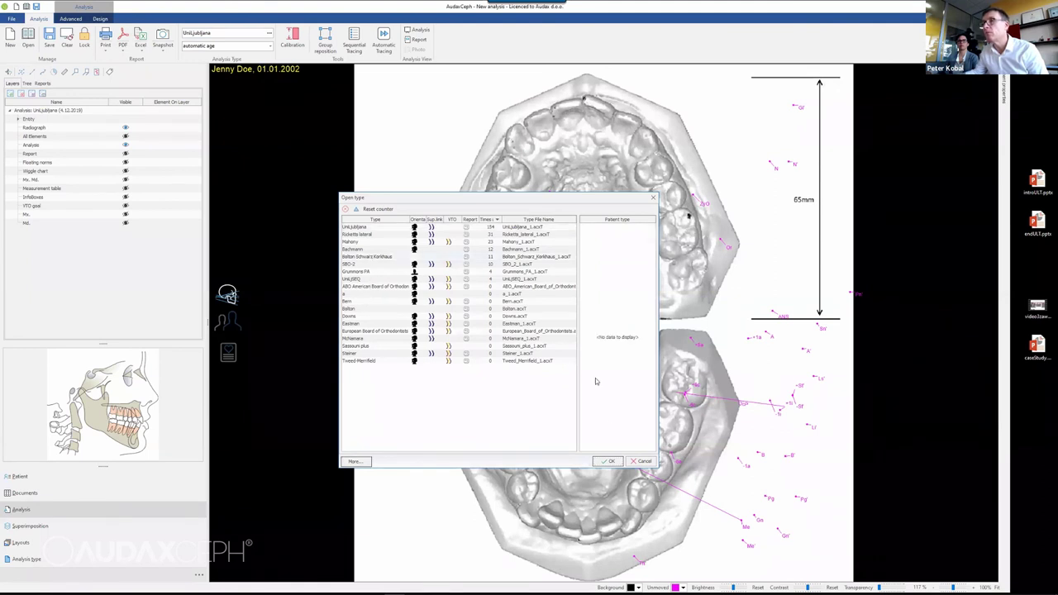
{"action": "left_click", "coordinate": [617, 463]}
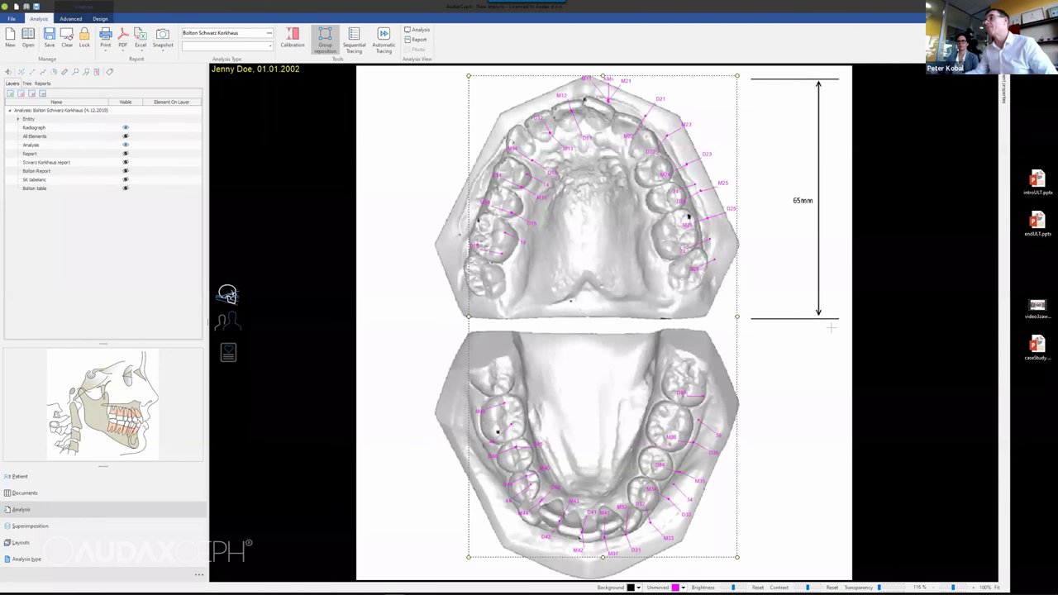
Calibrate the cast image so the ruler's top-to-bottom span measures 65 mm
{"action": "left_click", "coordinate": [293, 37]}
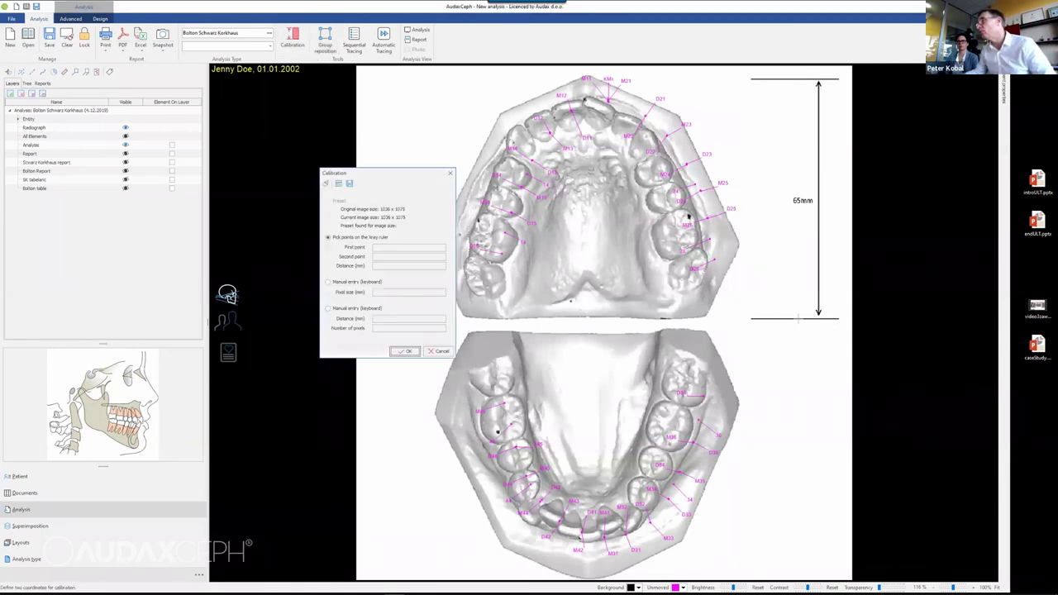
{"action": "left_click", "coordinate": [789, 80]}
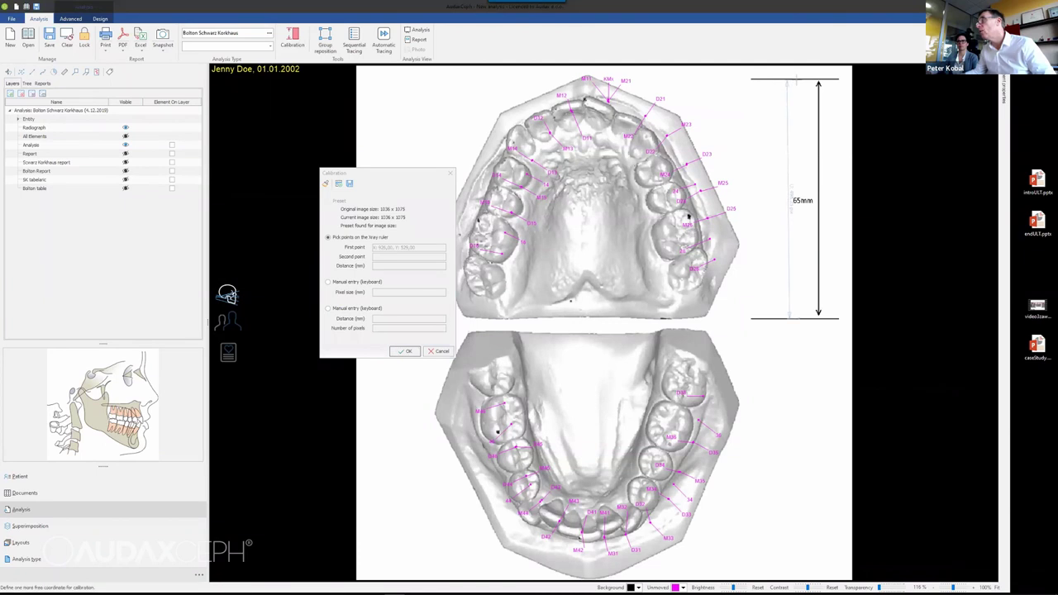
{"action": "left_click", "coordinate": [790, 316]}
{"action": "type", "text": "65"}
{"action": "key", "text": "Return"}
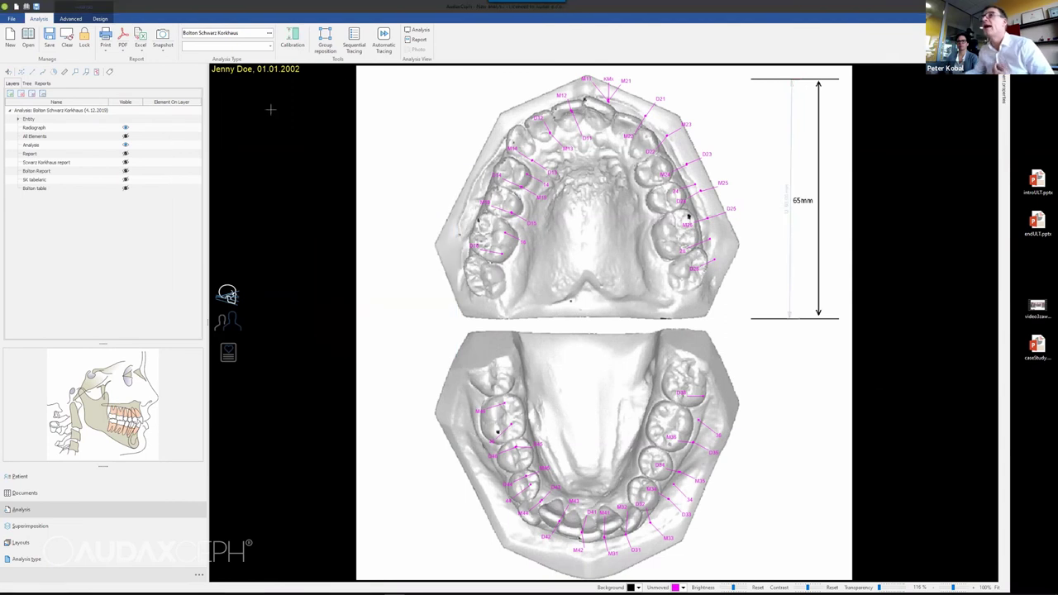
{"action": "left_click", "coordinate": [354, 42]}
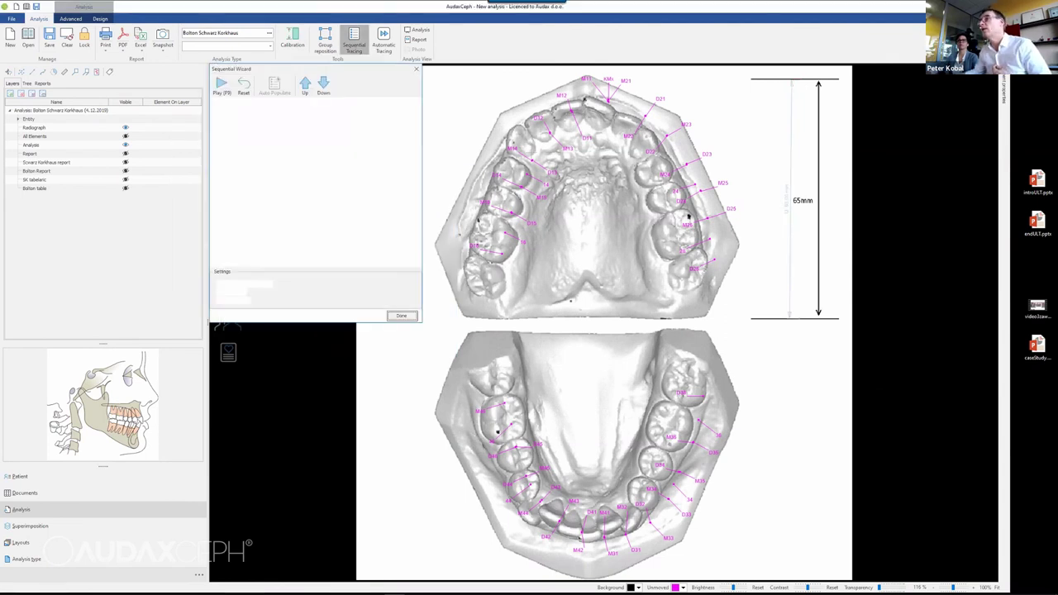
Place KMx and the mesial/distal points for upper teeth 11 through 16
{"action": "left_click", "coordinate": [221, 86]}
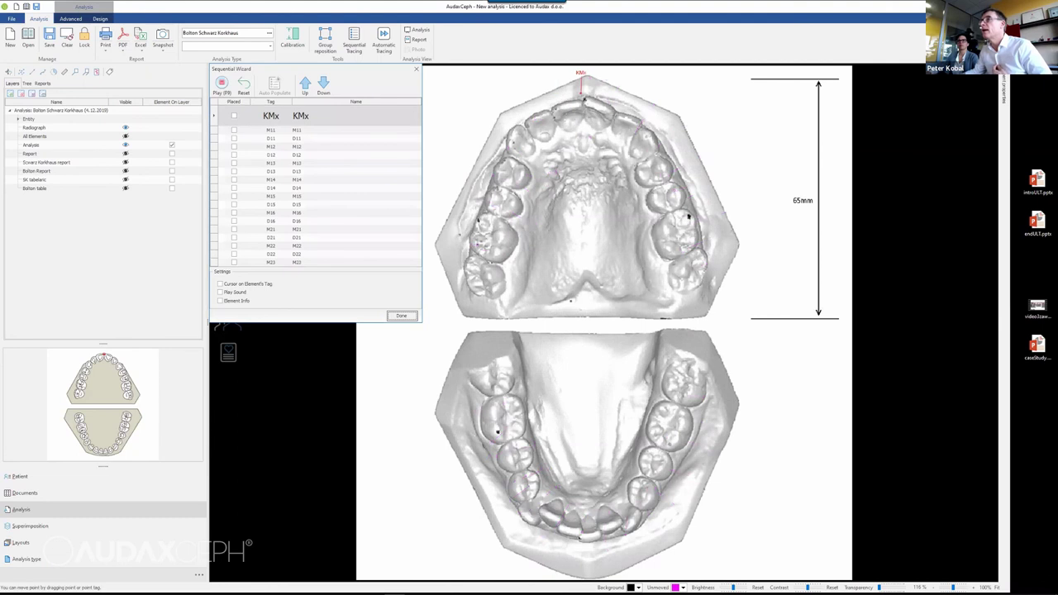
{"action": "left_click", "coordinate": [585, 100]}
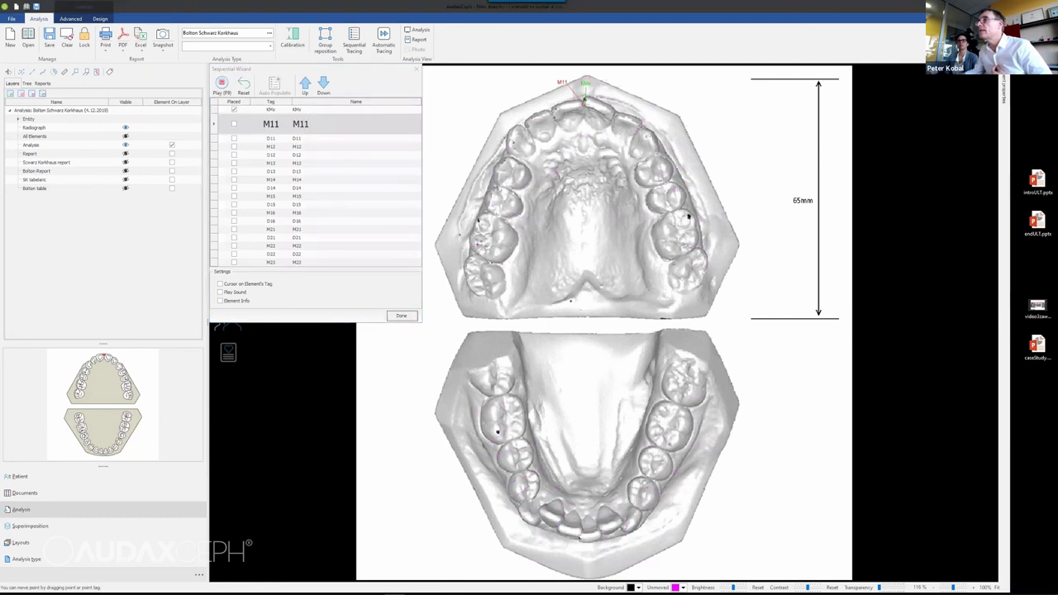
{"action": "left_click", "coordinate": [567, 92]}
{"action": "left_click", "coordinate": [567, 136]}
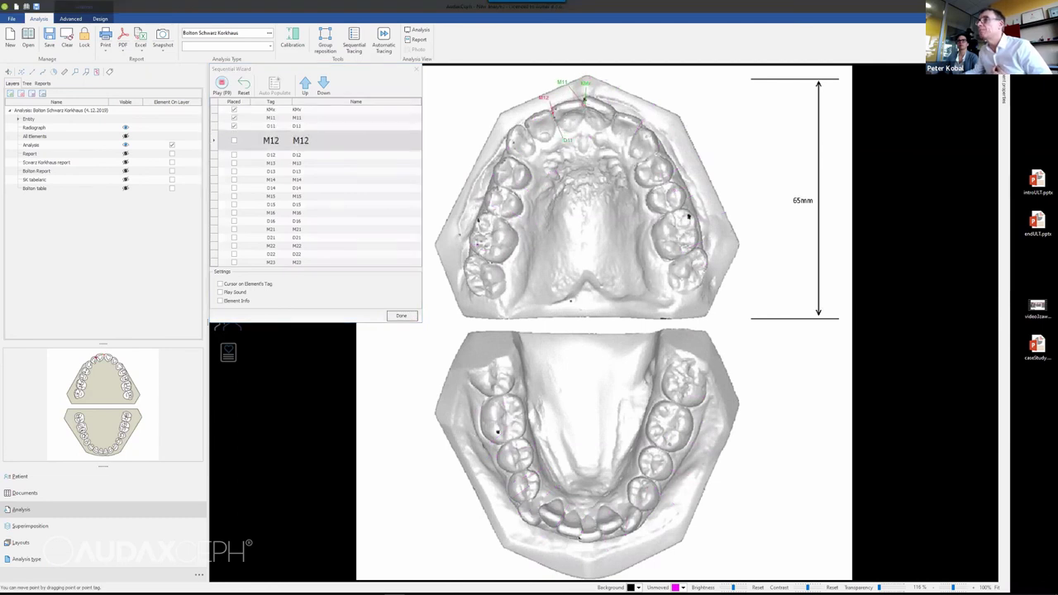
{"action": "left_click", "coordinate": [518, 116]}
{"action": "left_click", "coordinate": [537, 139]}
{"action": "left_click", "coordinate": [538, 141]}
{"action": "left_click", "coordinate": [513, 162]}
{"action": "left_click", "coordinate": [506, 151]}
{"action": "left_click", "coordinate": [495, 180]}
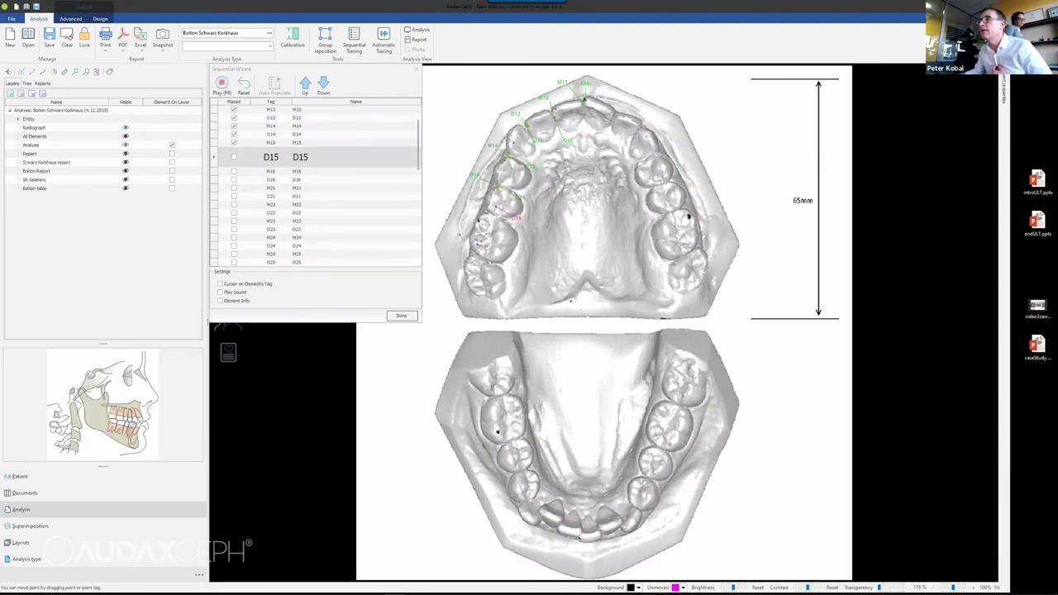
{"action": "left_click", "coordinate": [508, 218]}
{"action": "left_click", "coordinate": [466, 204]}
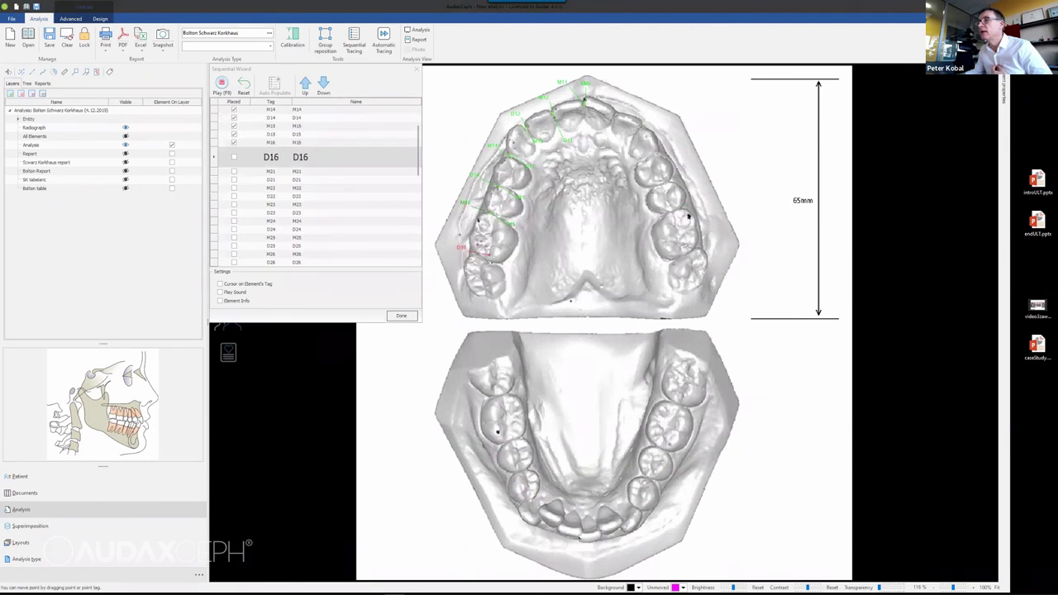
{"action": "left_click", "coordinate": [456, 249]}
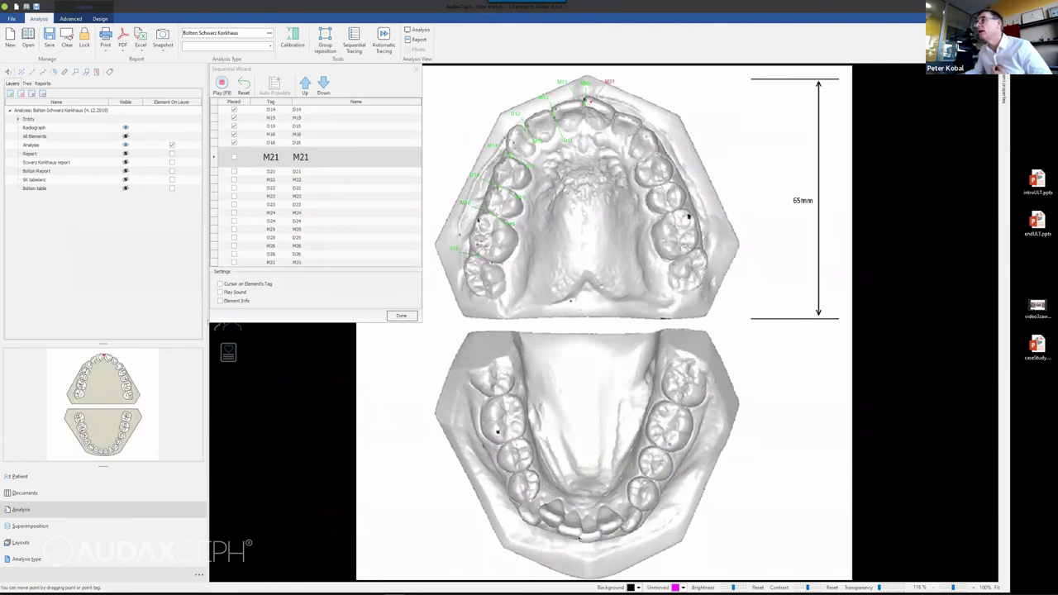
Place the mesial/distal points M21–D26 on the upper left teeth
{"action": "left_click", "coordinate": [603, 81]}
{"action": "left_click", "coordinate": [621, 102]}
{"action": "left_click", "coordinate": [627, 109]}
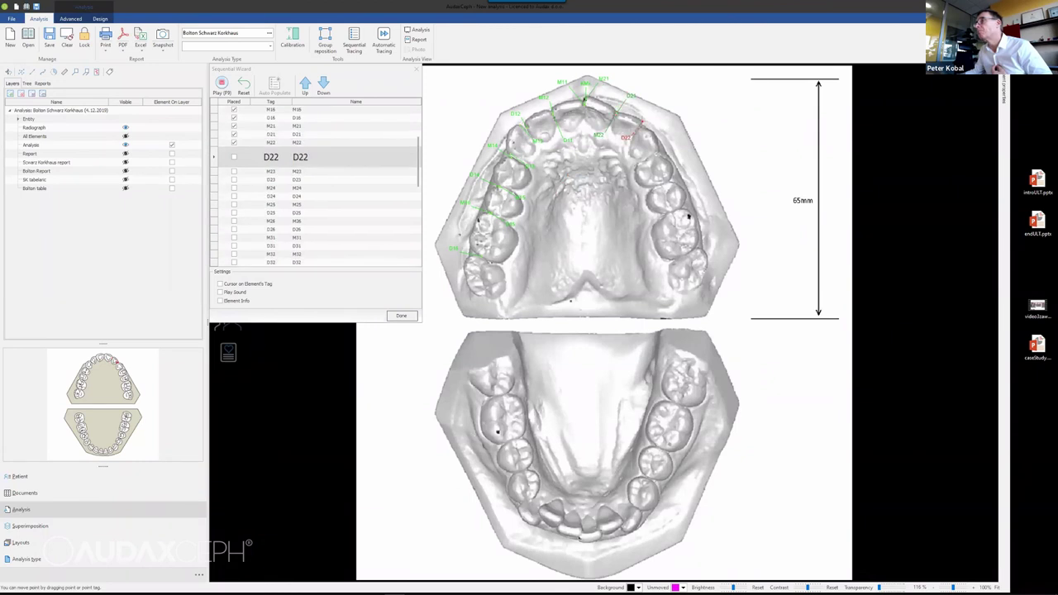
{"action": "left_click", "coordinate": [642, 122]}
{"action": "left_click", "coordinate": [659, 118]}
{"action": "left_click", "coordinate": [677, 142]}
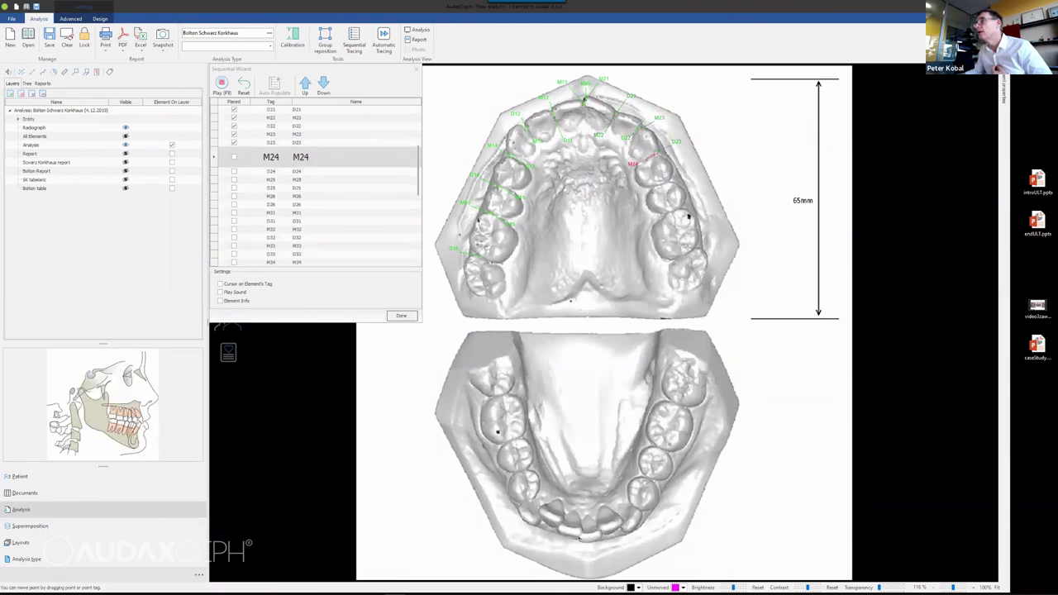
{"action": "left_click", "coordinate": [662, 172]}
{"action": "left_click", "coordinate": [653, 189]}
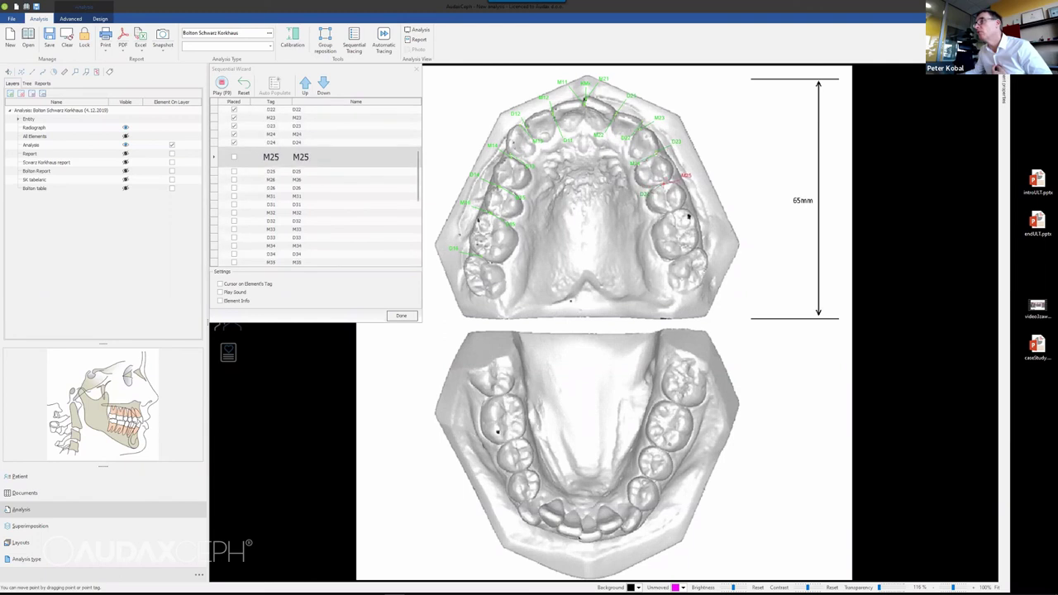
{"action": "left_click", "coordinate": [674, 179]}
{"action": "left_click", "coordinate": [695, 203]}
{"action": "left_click", "coordinate": [666, 216]}
{"action": "left_click", "coordinate": [685, 259]}
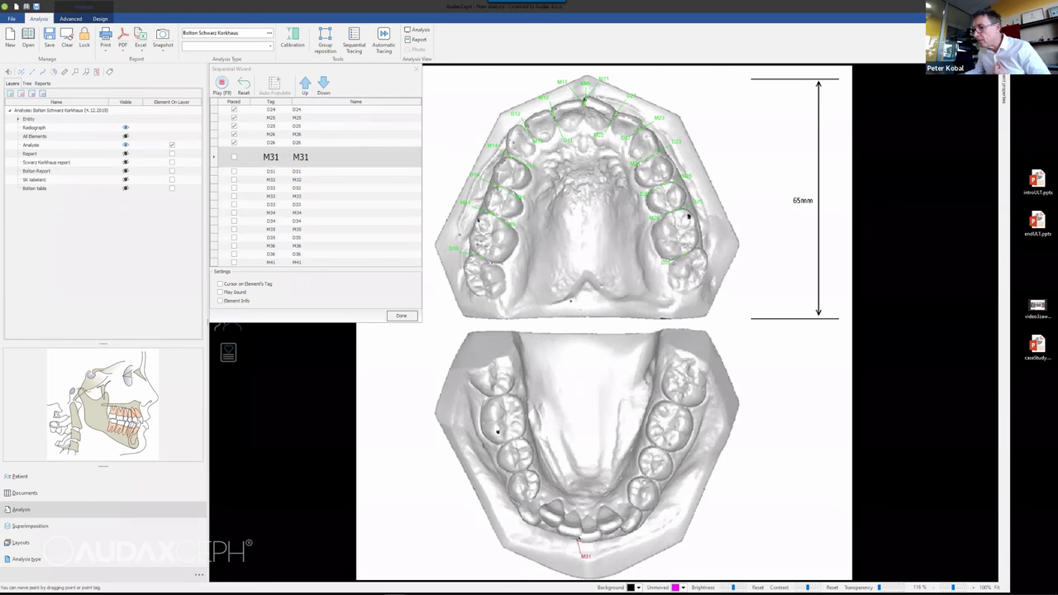
Place the mesial/distal points M31–D36 on the lower left teeth
{"action": "left_click", "coordinate": [579, 539]}
{"action": "left_click", "coordinate": [605, 535]}
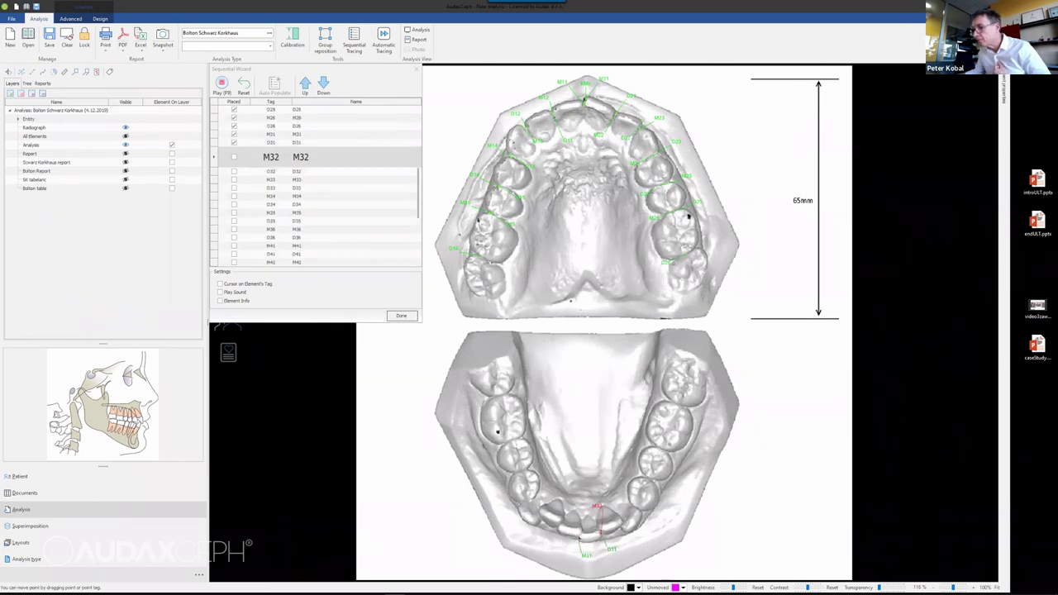
{"action": "left_click", "coordinate": [604, 519]}
{"action": "left_click", "coordinate": [618, 523]}
{"action": "left_click", "coordinate": [633, 539]}
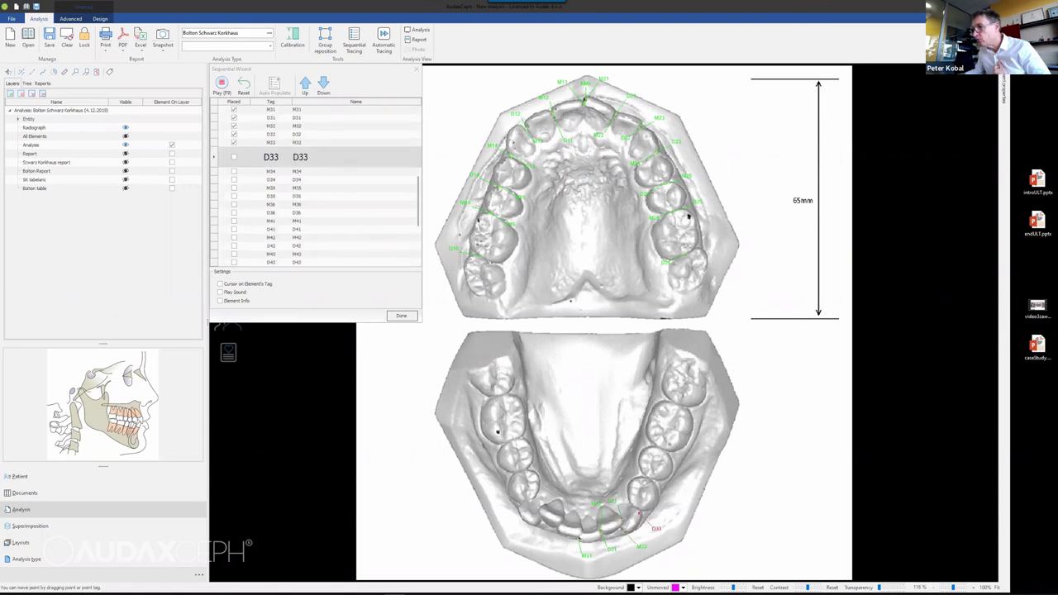
{"action": "left_click", "coordinate": [650, 520]}
{"action": "left_click", "coordinate": [631, 497]}
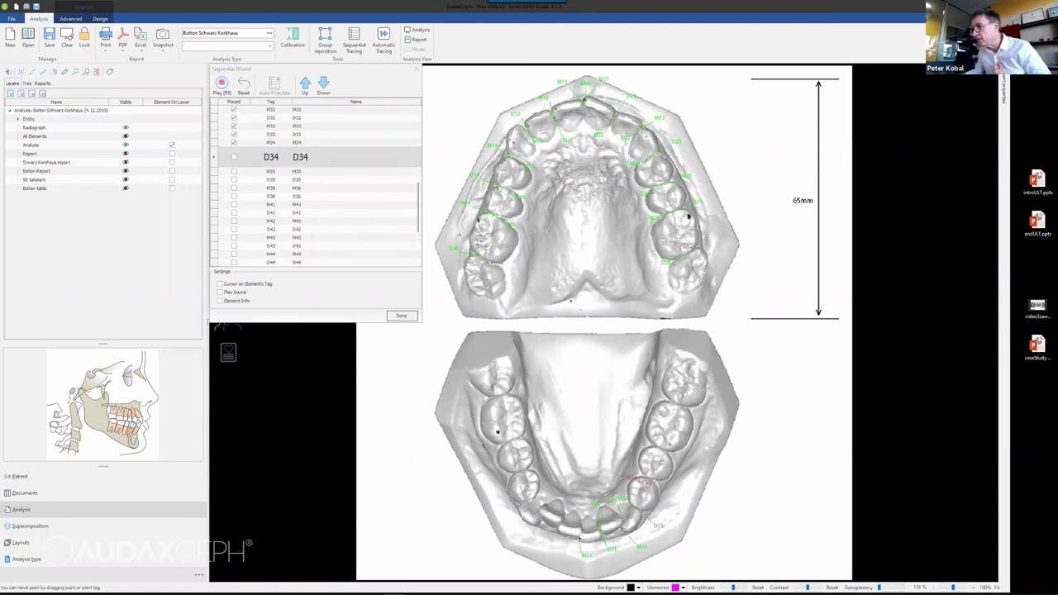
{"action": "left_click", "coordinate": [652, 479]}
{"action": "left_click", "coordinate": [641, 478]}
{"action": "left_click", "coordinate": [661, 460]}
{"action": "left_click", "coordinate": [658, 433]}
{"action": "left_click", "coordinate": [672, 410]}
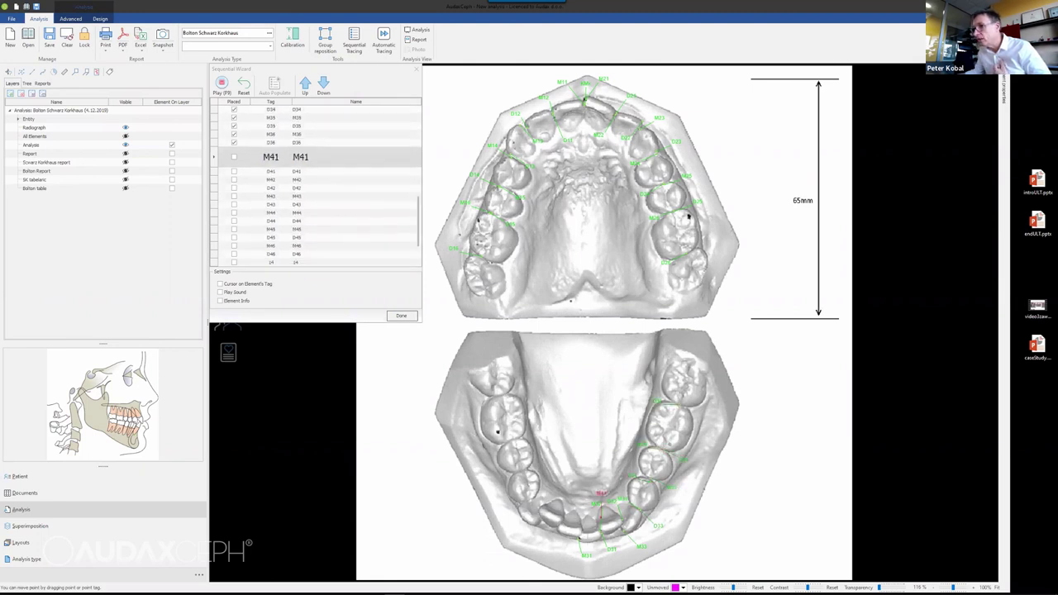
Place the mesial/distal points M41–D46 on the lower right teeth
{"action": "left_click", "coordinate": [584, 515]}
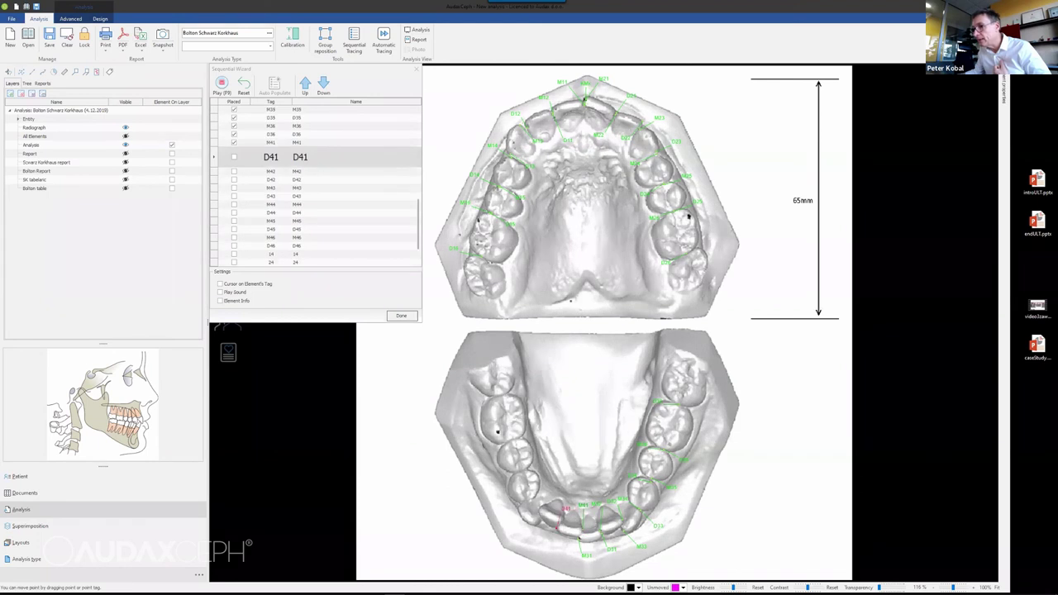
{"action": "left_click", "coordinate": [561, 520]}
{"action": "left_click", "coordinate": [561, 537]}
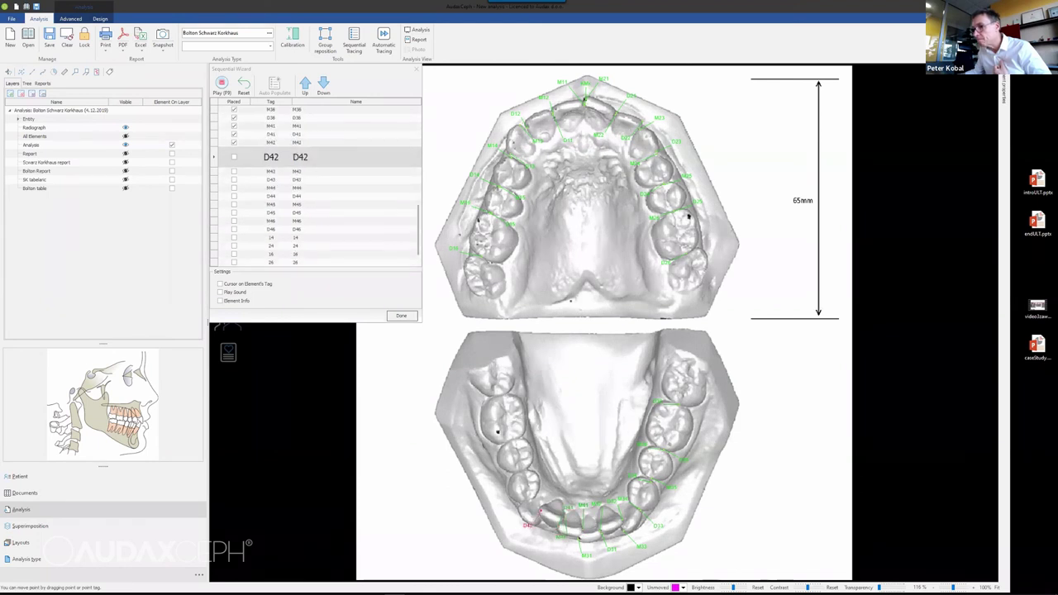
{"action": "left_click", "coordinate": [539, 514]}
{"action": "left_click", "coordinate": [533, 506]}
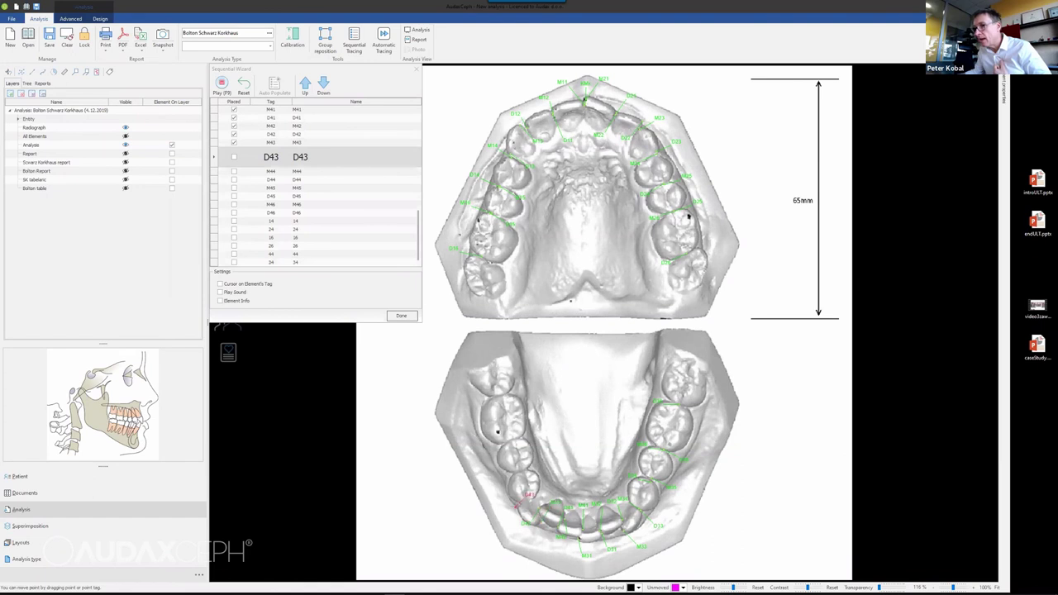
{"action": "left_click", "coordinate": [529, 501]}
{"action": "left_click", "coordinate": [514, 512]}
{"action": "left_click", "coordinate": [502, 482]}
{"action": "left_click", "coordinate": [500, 474]}
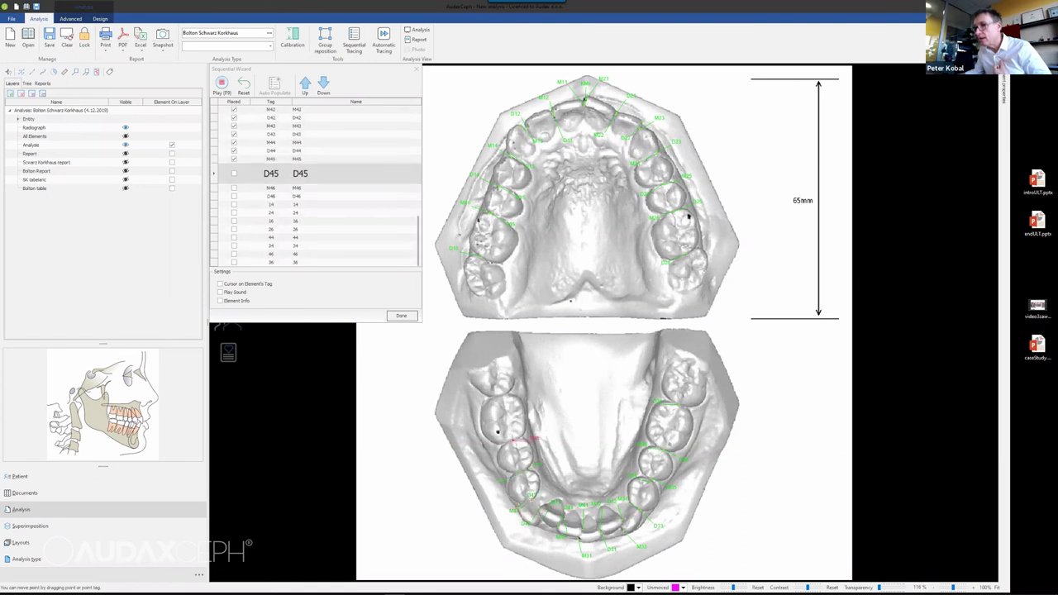
{"action": "left_click", "coordinate": [491, 455]}
{"action": "left_click", "coordinate": [486, 447]}
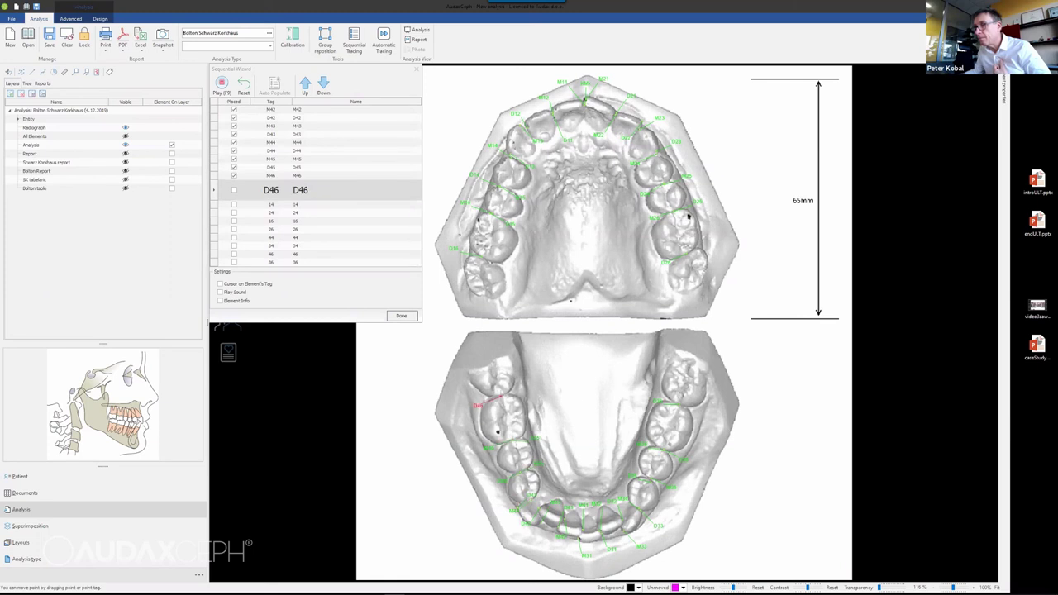
{"action": "left_click", "coordinate": [498, 431]}
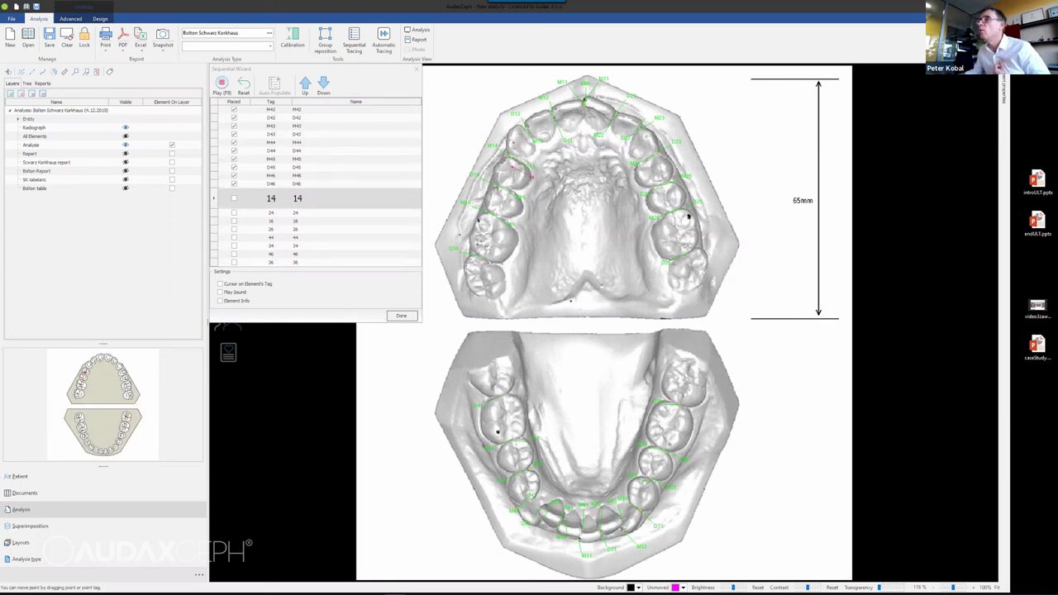
Place reference points 14, 24, 16, 26, 44, 34, 46 and 36 on premolars and molars
{"action": "left_click", "coordinate": [524, 176]}
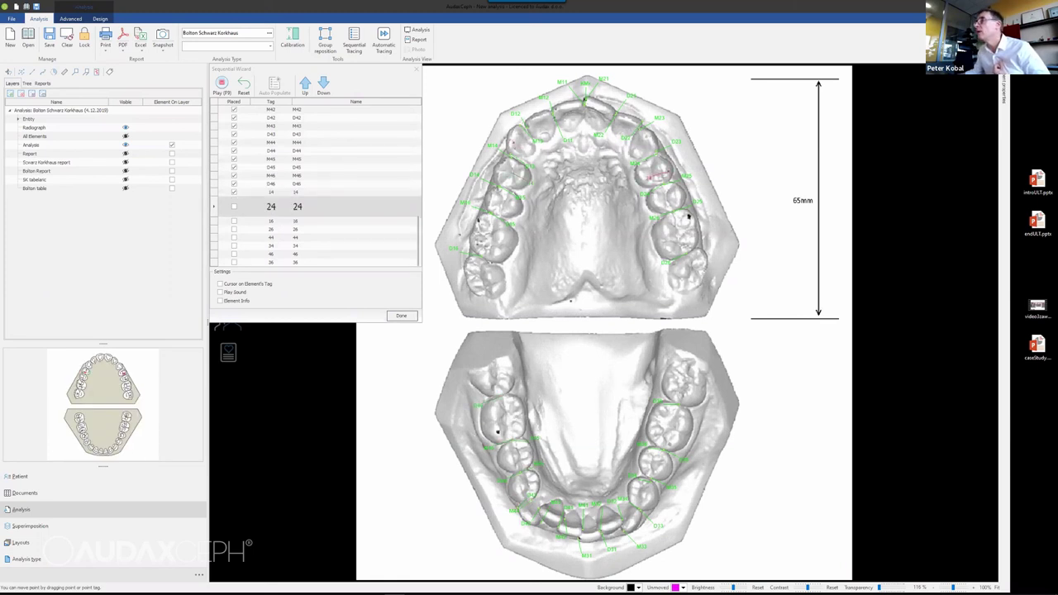
{"action": "left_click", "coordinate": [649, 175]}
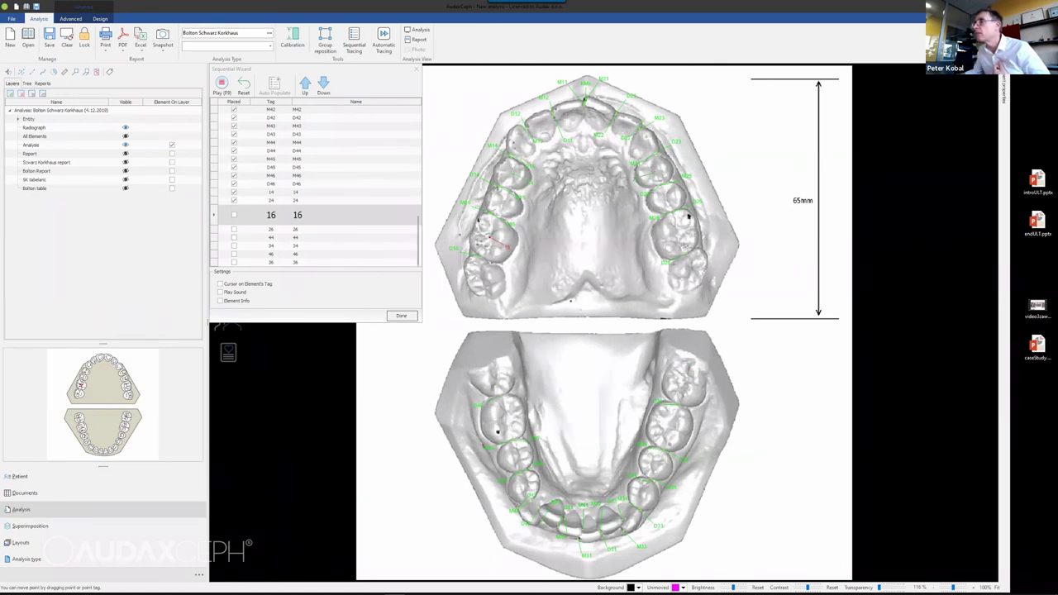
{"action": "left_click", "coordinate": [496, 242]}
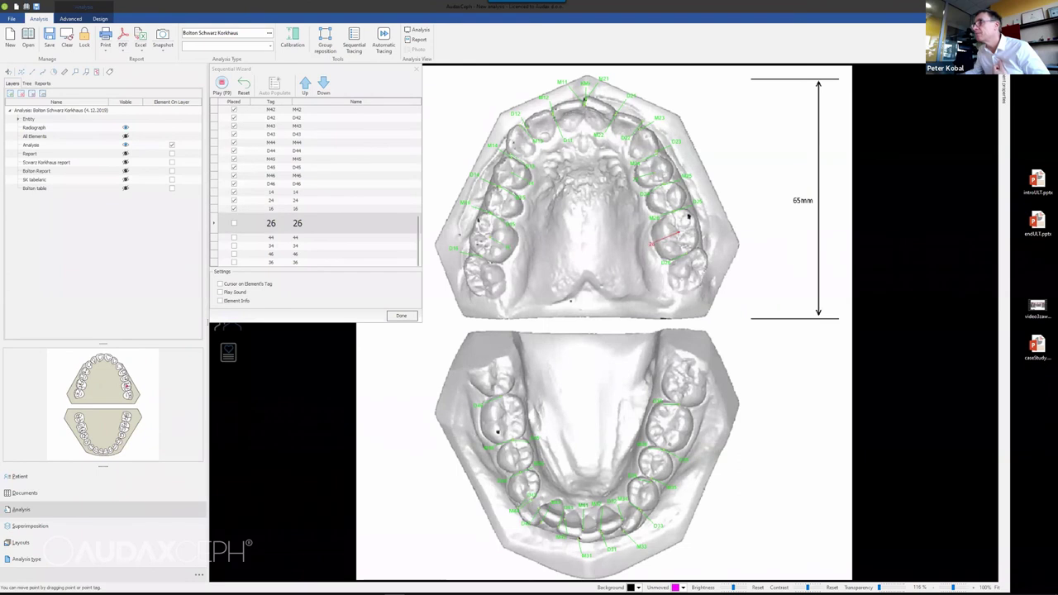
{"action": "left_click", "coordinate": [676, 234]}
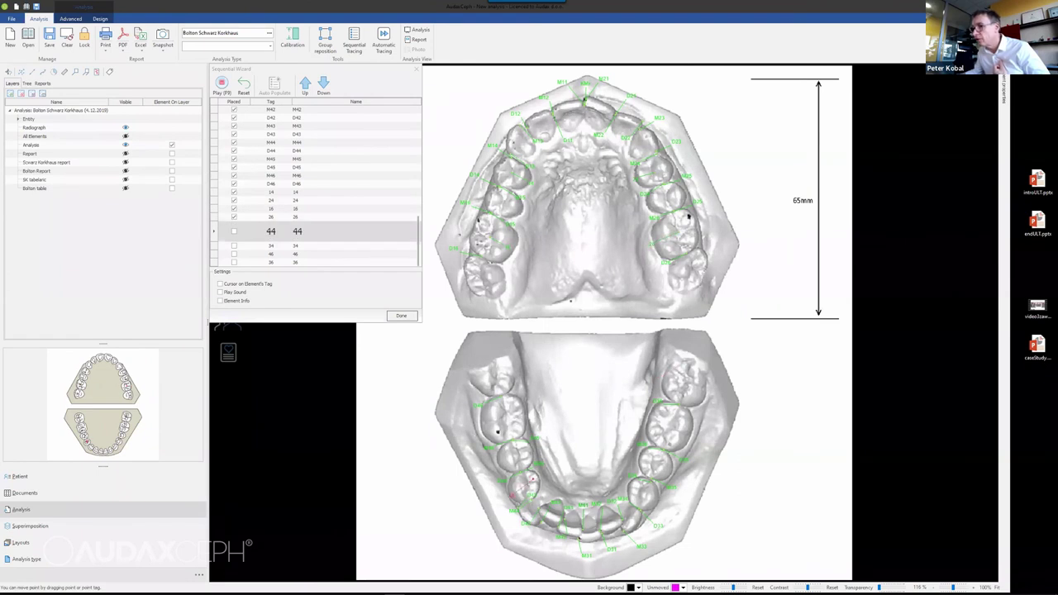
{"action": "left_click", "coordinate": [508, 494]}
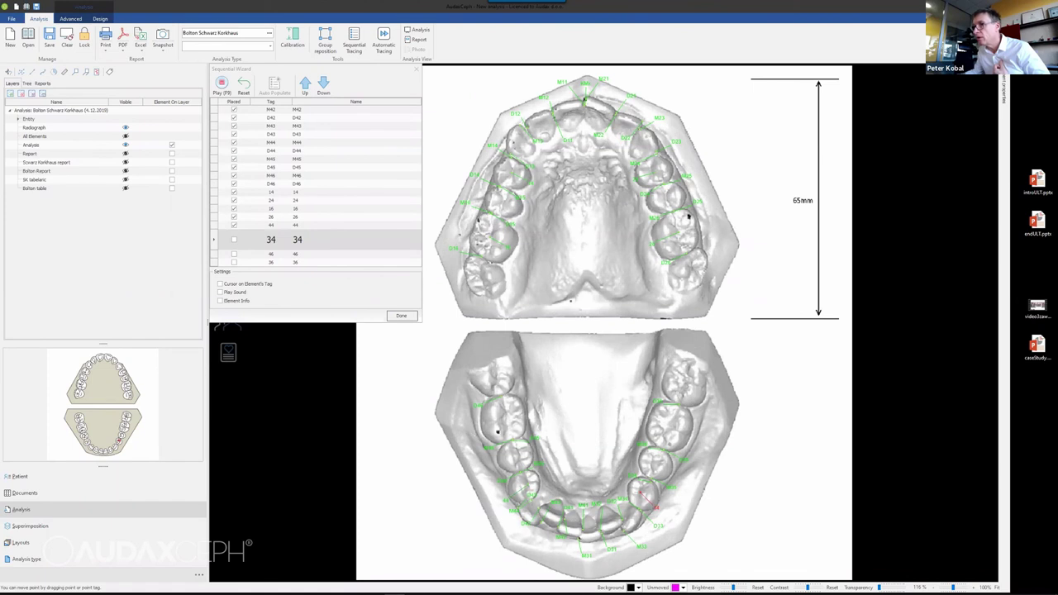
{"action": "left_click", "coordinate": [642, 495]}
{"action": "left_click", "coordinate": [496, 432]}
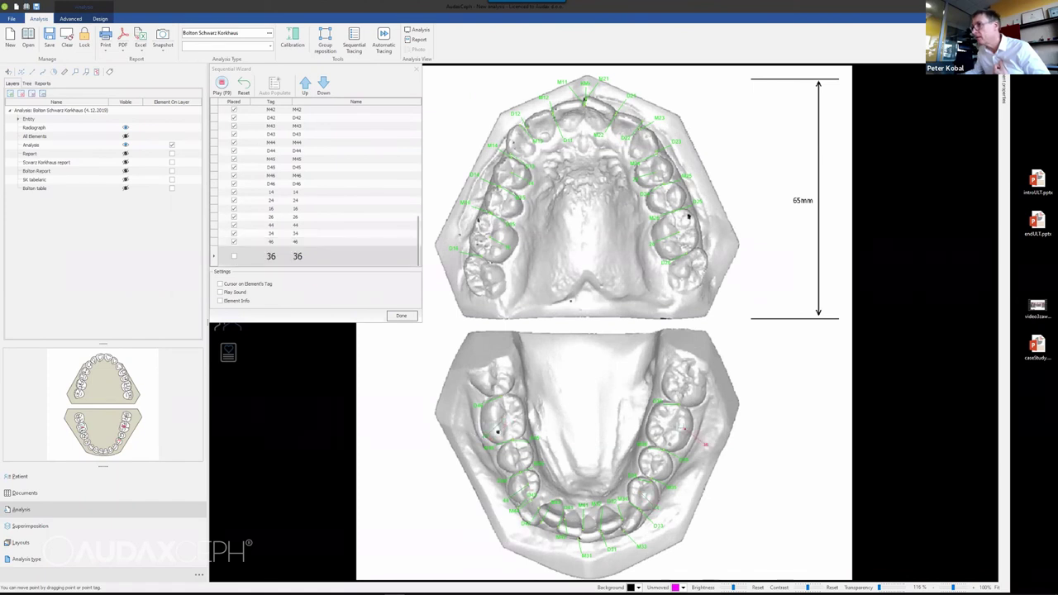
{"action": "left_click", "coordinate": [678, 435]}
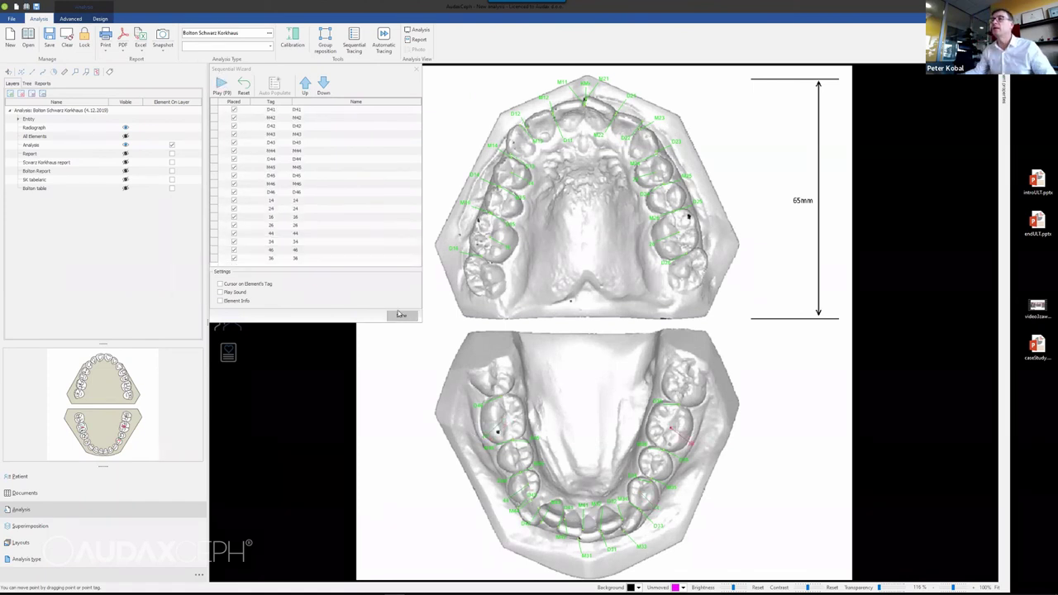
Finish landmarking and dim the cast page from white to grey with the Transparency slider
{"action": "left_click", "coordinate": [400, 315]}
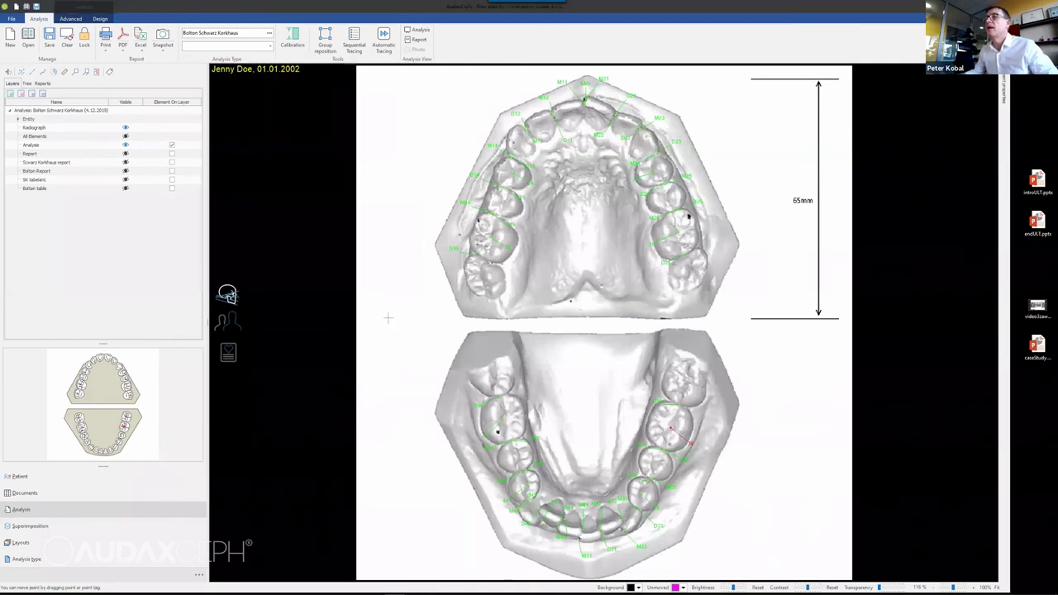
{"action": "scroll", "coordinate": [271, 131], "scroll_direction": "up", "scroll_amount": 1}
{"action": "scroll", "coordinate": [272, 124], "scroll_direction": "down", "scroll_amount": 3}
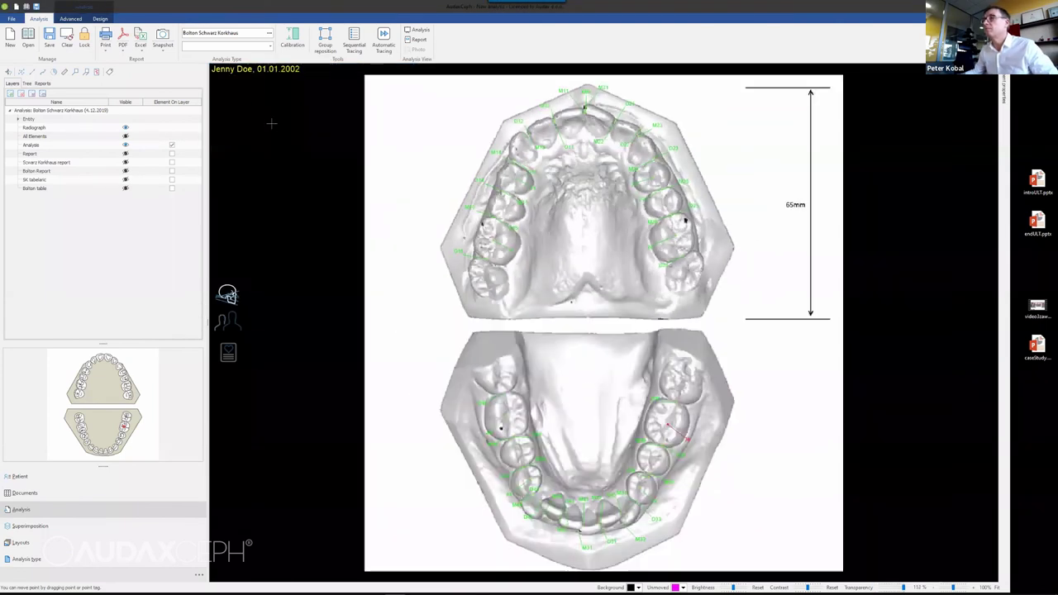
{"action": "left_click_drag", "start_coordinate": [907, 585], "coordinate": [900, 585]}
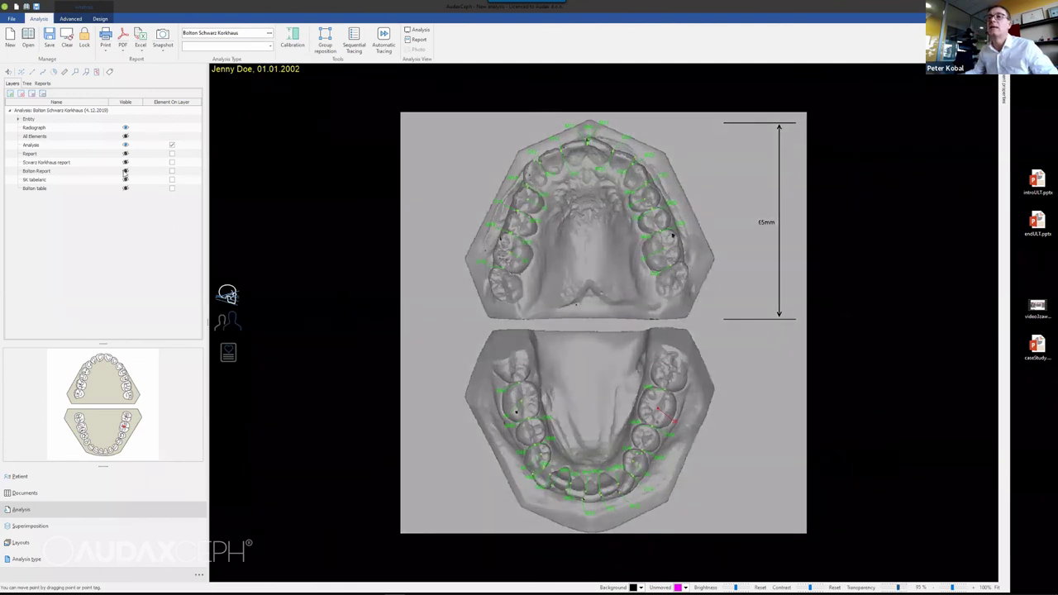
Show the Schwarz-Korkhaus report tables and move the Bolton table to the image's upper left
{"action": "left_click", "coordinate": [126, 174]}
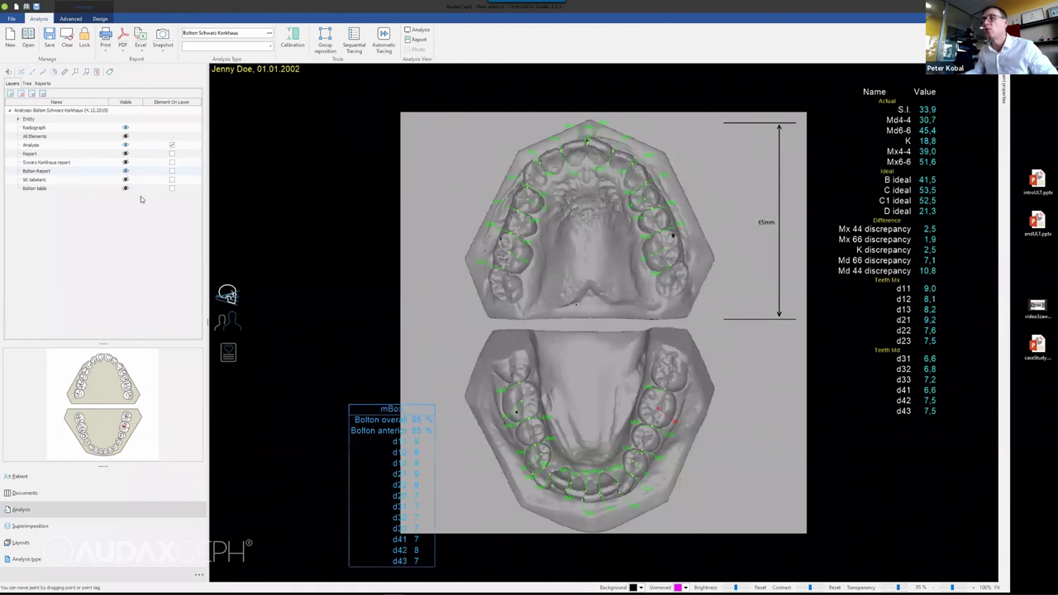
{"action": "left_click", "coordinate": [126, 180]}
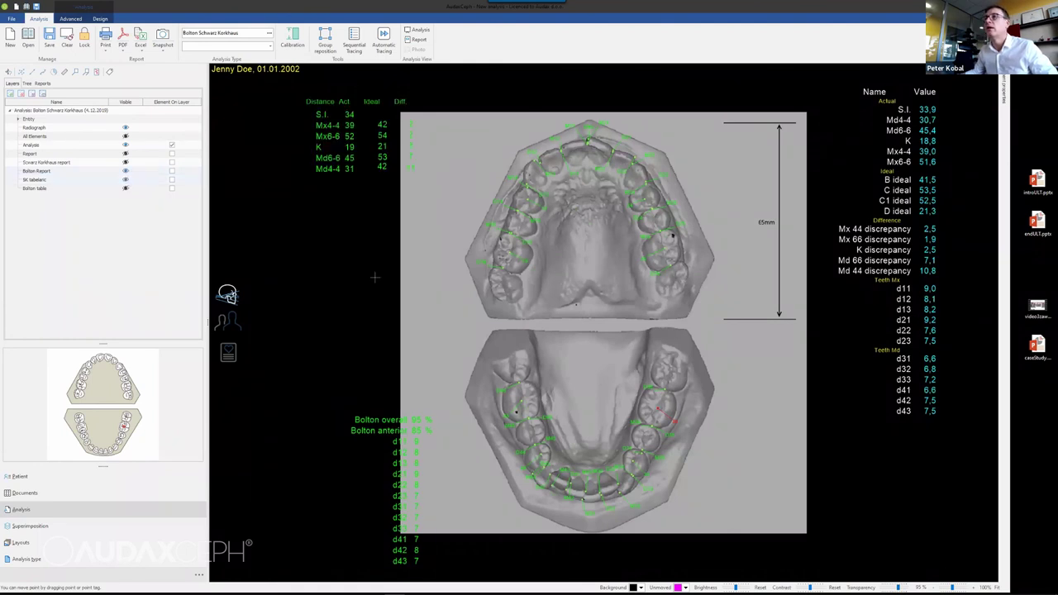
{"action": "left_click_drag", "start_coordinate": [389, 428], "coordinate": [339, 220]}
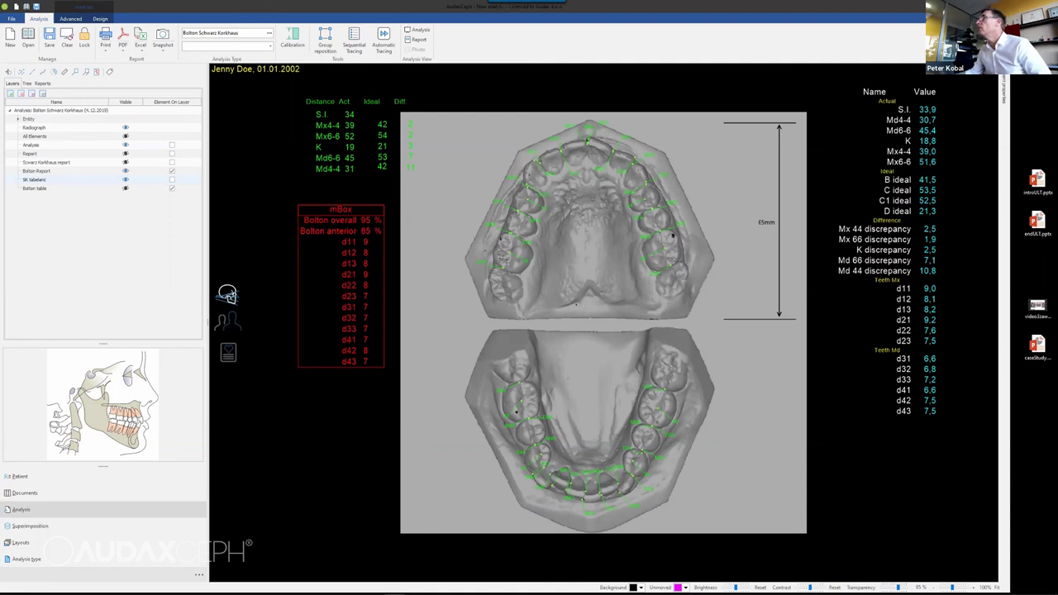
Minimize AudaxCeph with Super+Down, then minimize the demo-kit File Explorer window
{"action": "key", "text": "super+Down"}
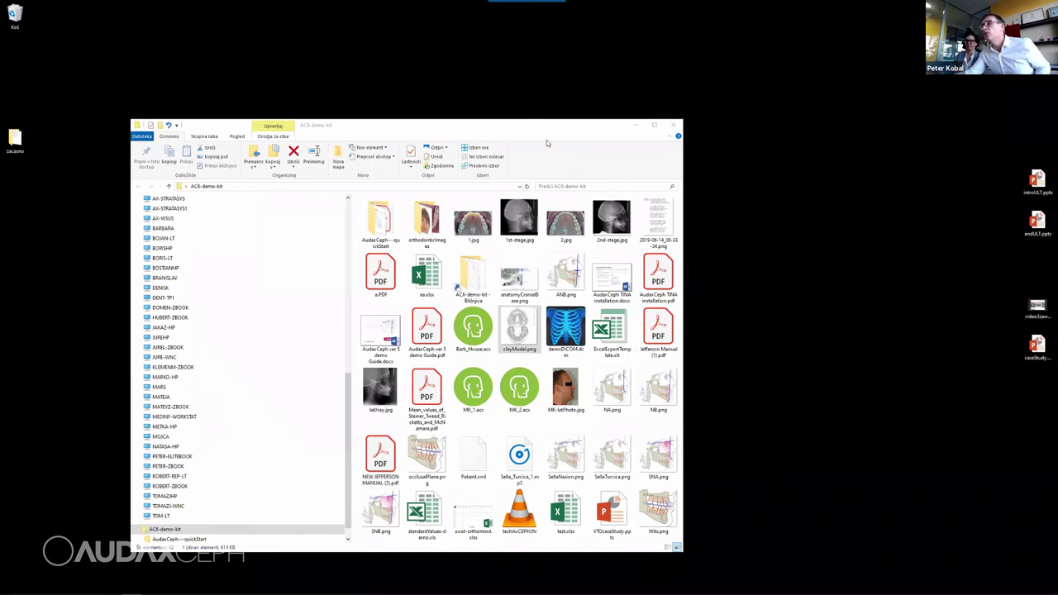
{"action": "left_click", "coordinate": [642, 125]}
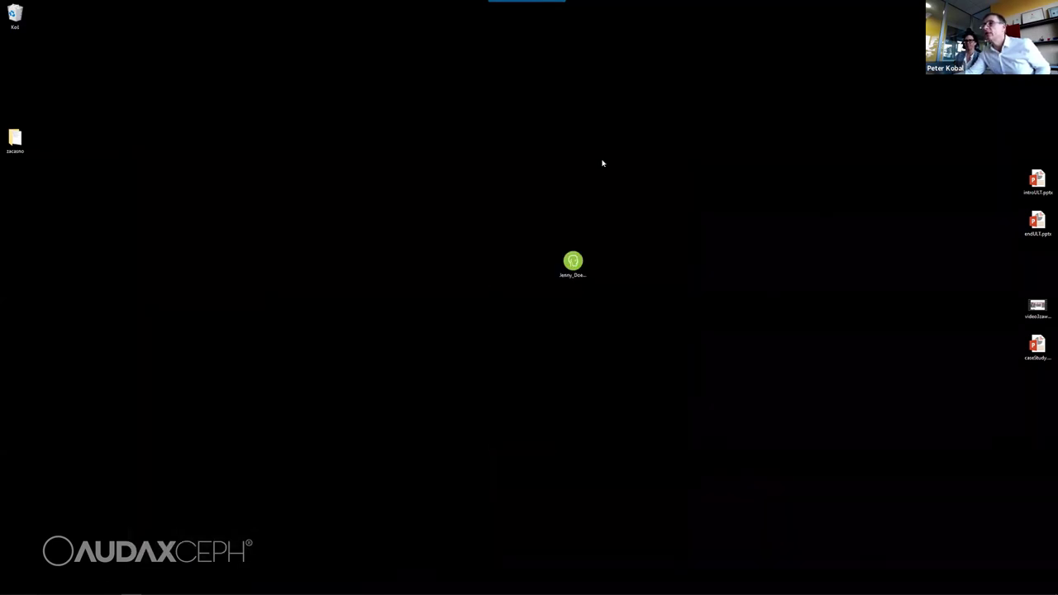